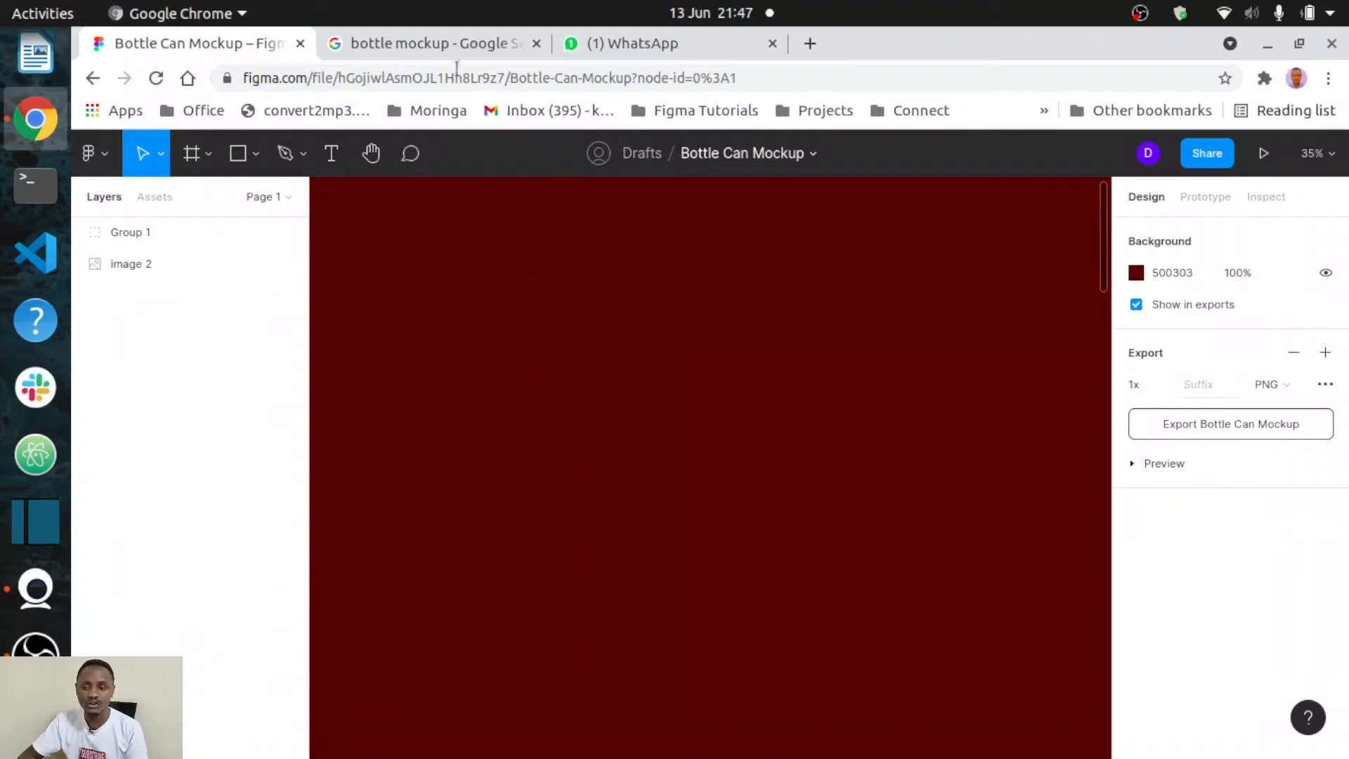
- Switch to the Google image results and browse the bottle mockups for a suitable blank bottle
{"action": "left_click", "coordinate": [437, 43]}
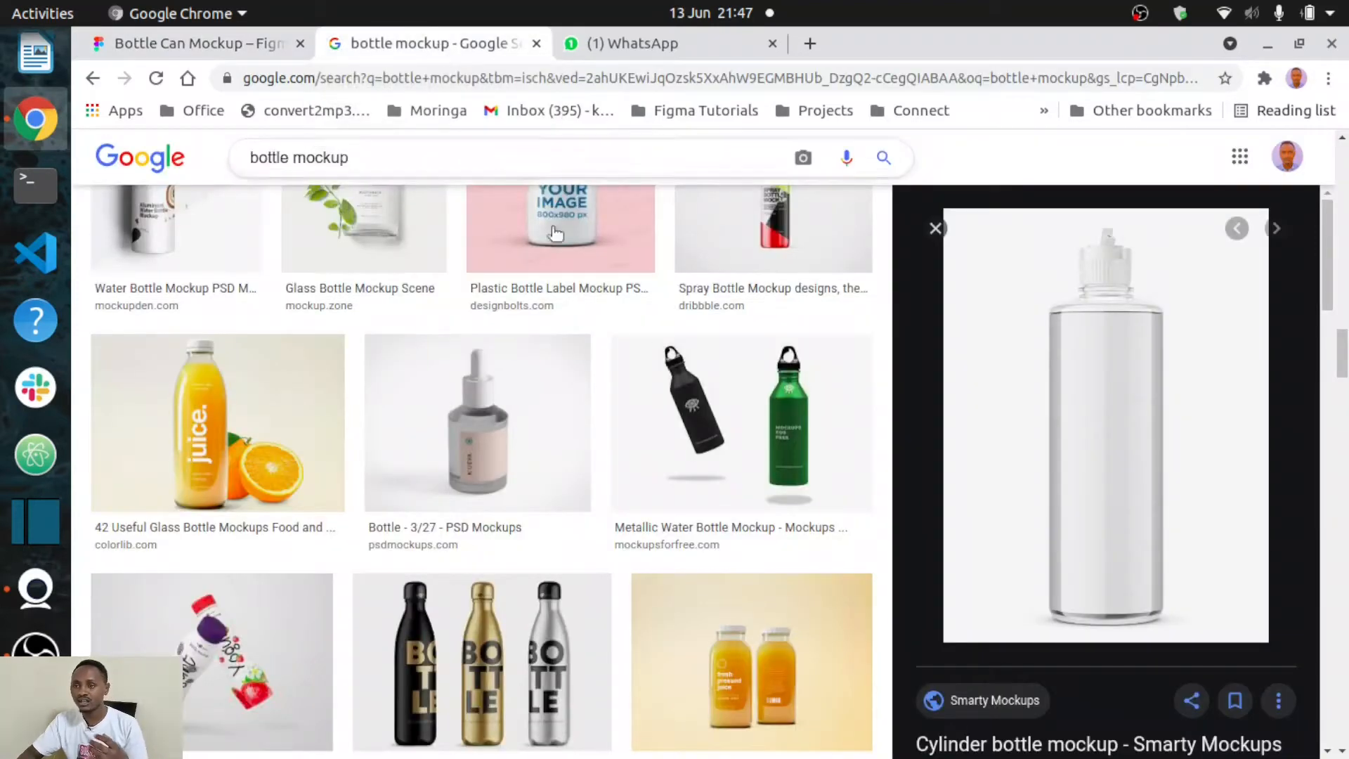
{"action": "scroll", "coordinate": [640, 335], "scroll_direction": "down", "scroll_amount": 2}
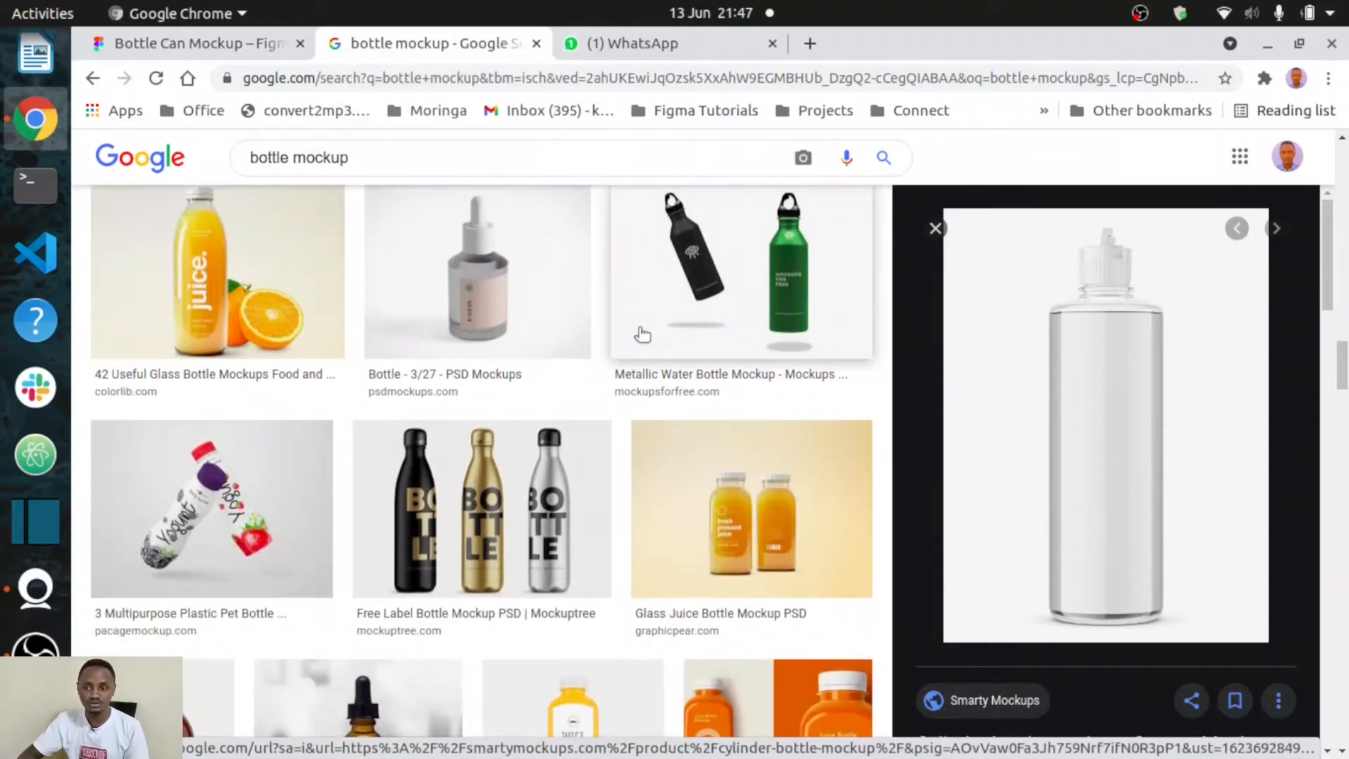
{"action": "scroll", "coordinate": [642, 335], "scroll_direction": "down", "scroll_amount": 1}
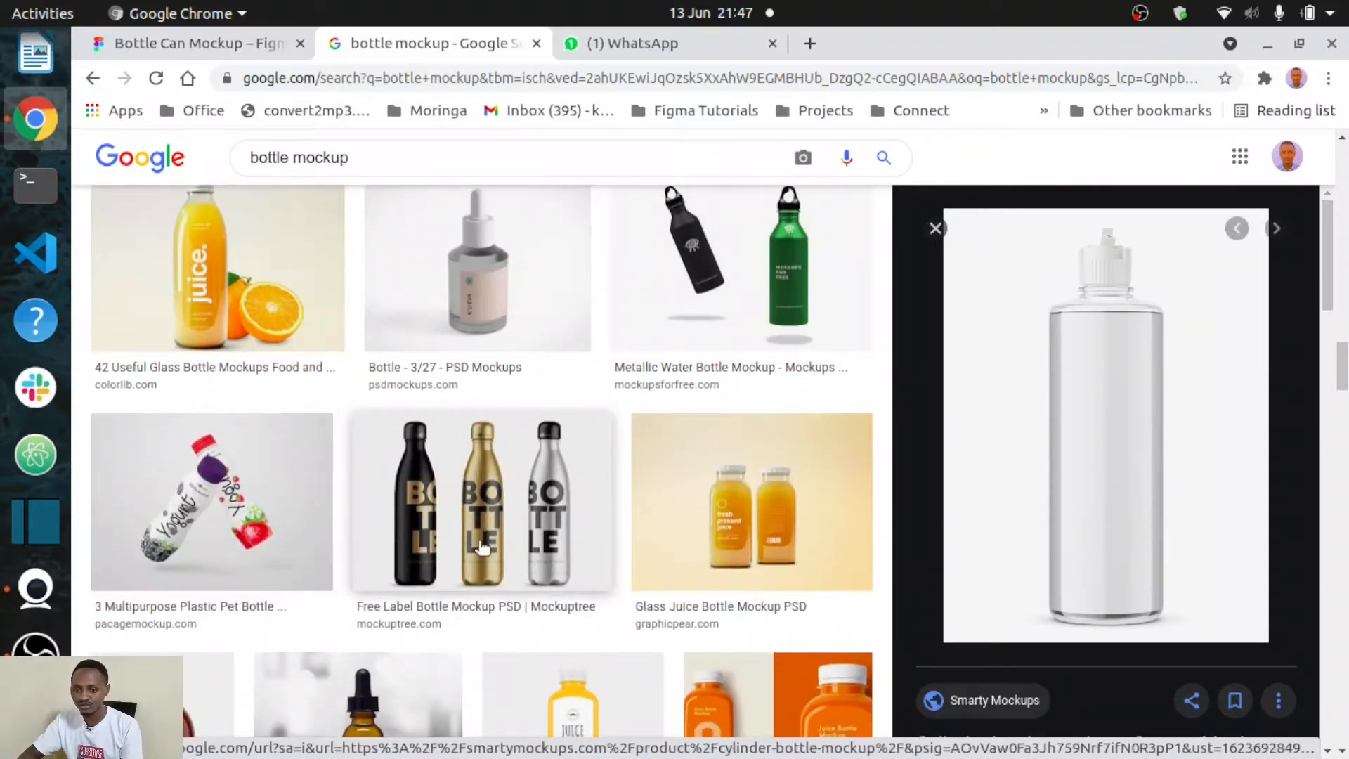
{"action": "scroll", "coordinate": [479, 541], "scroll_direction": "down", "scroll_amount": 3}
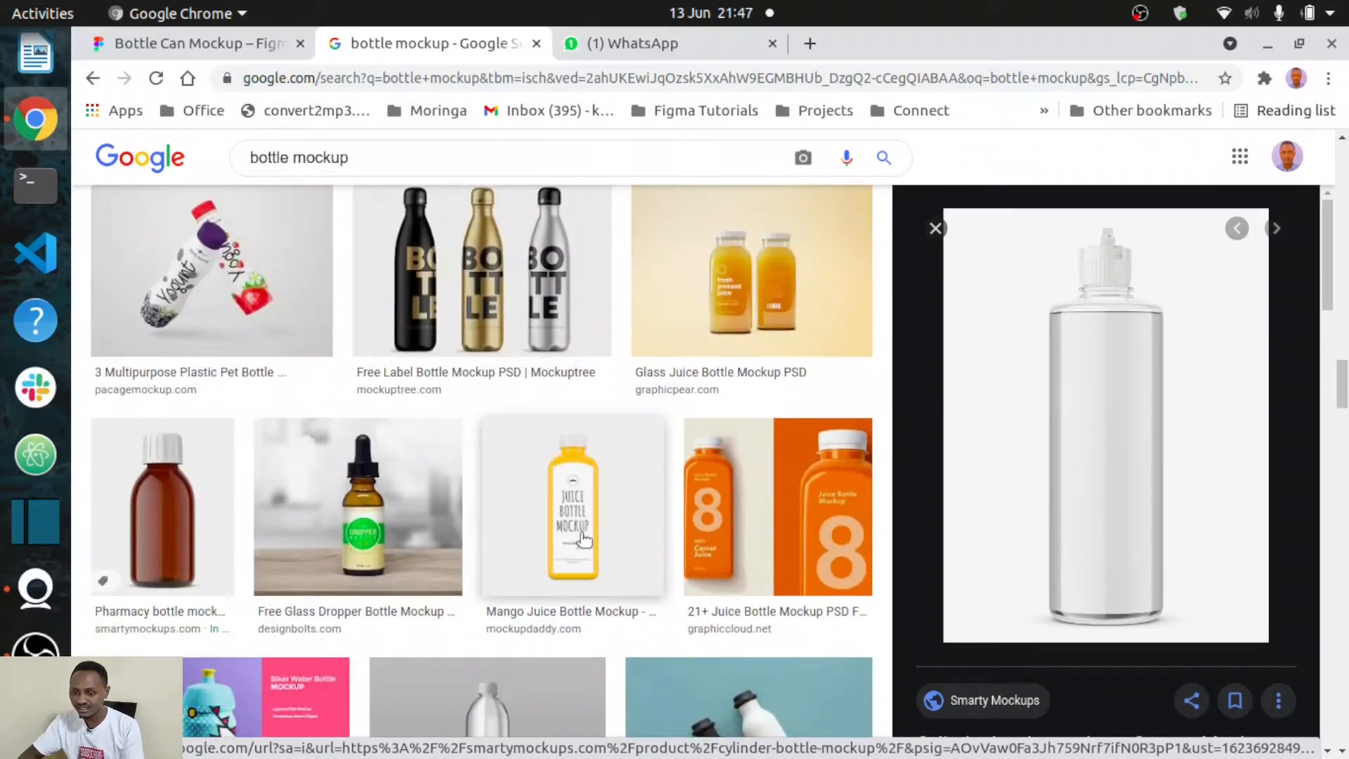
{"action": "scroll", "coordinate": [582, 538], "scroll_direction": "down", "scroll_amount": 3}
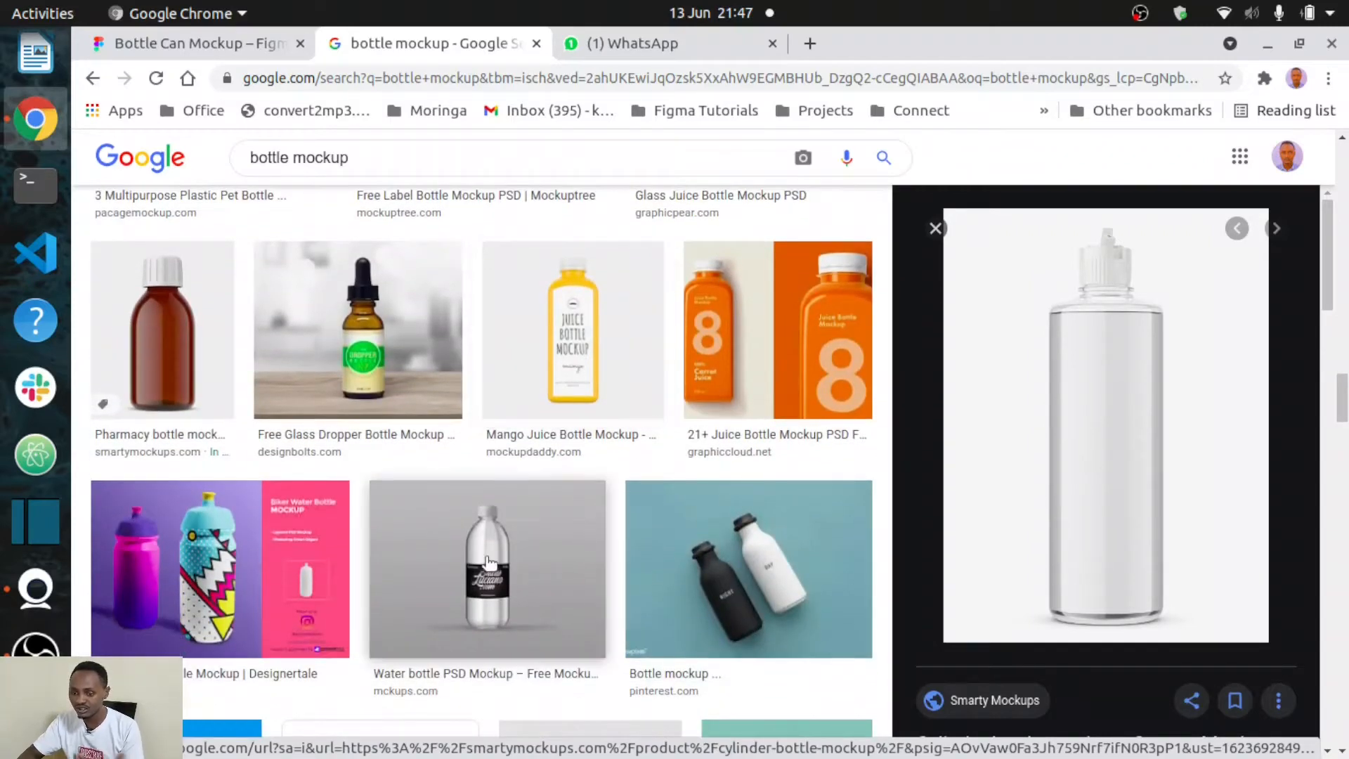
{"action": "scroll", "coordinate": [489, 562], "scroll_direction": "down", "scroll_amount": 7}
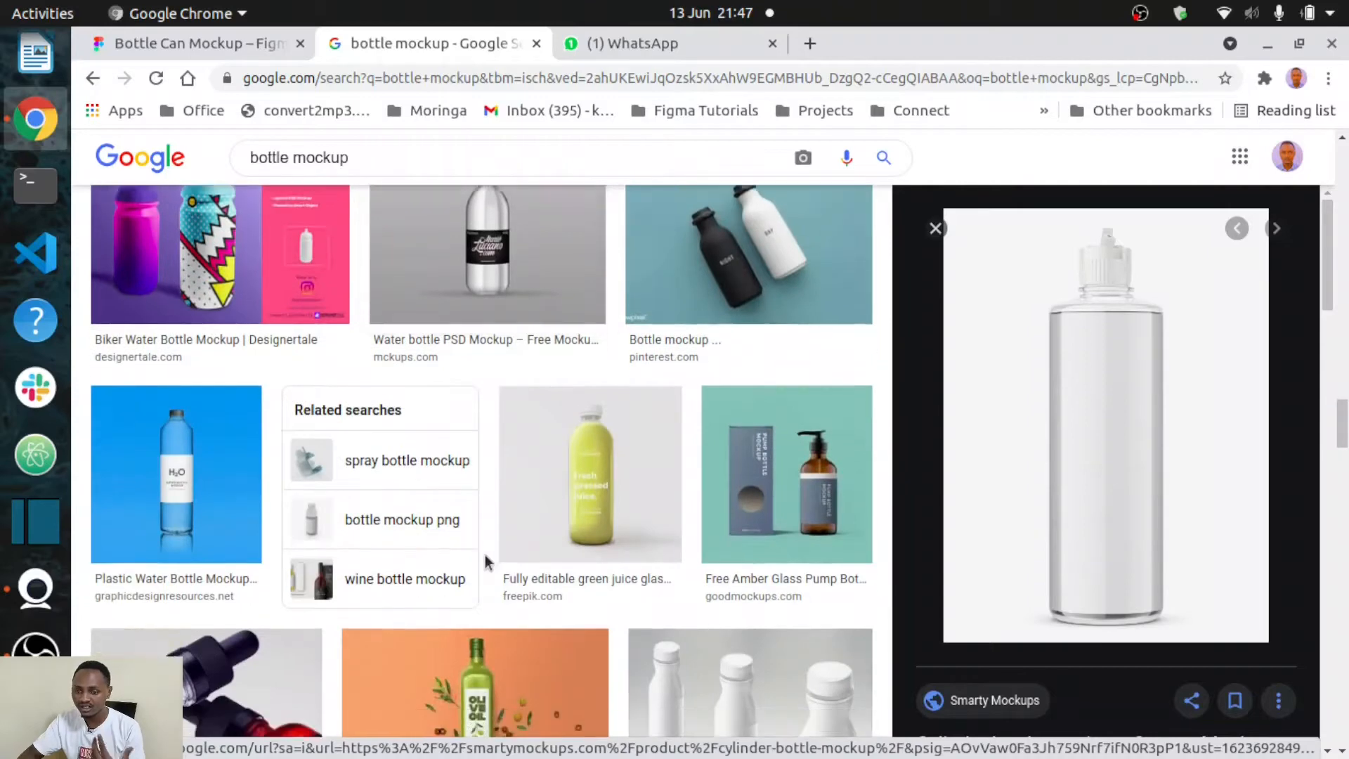
{"action": "scroll", "coordinate": [509, 561], "scroll_direction": "down", "scroll_amount": 5}
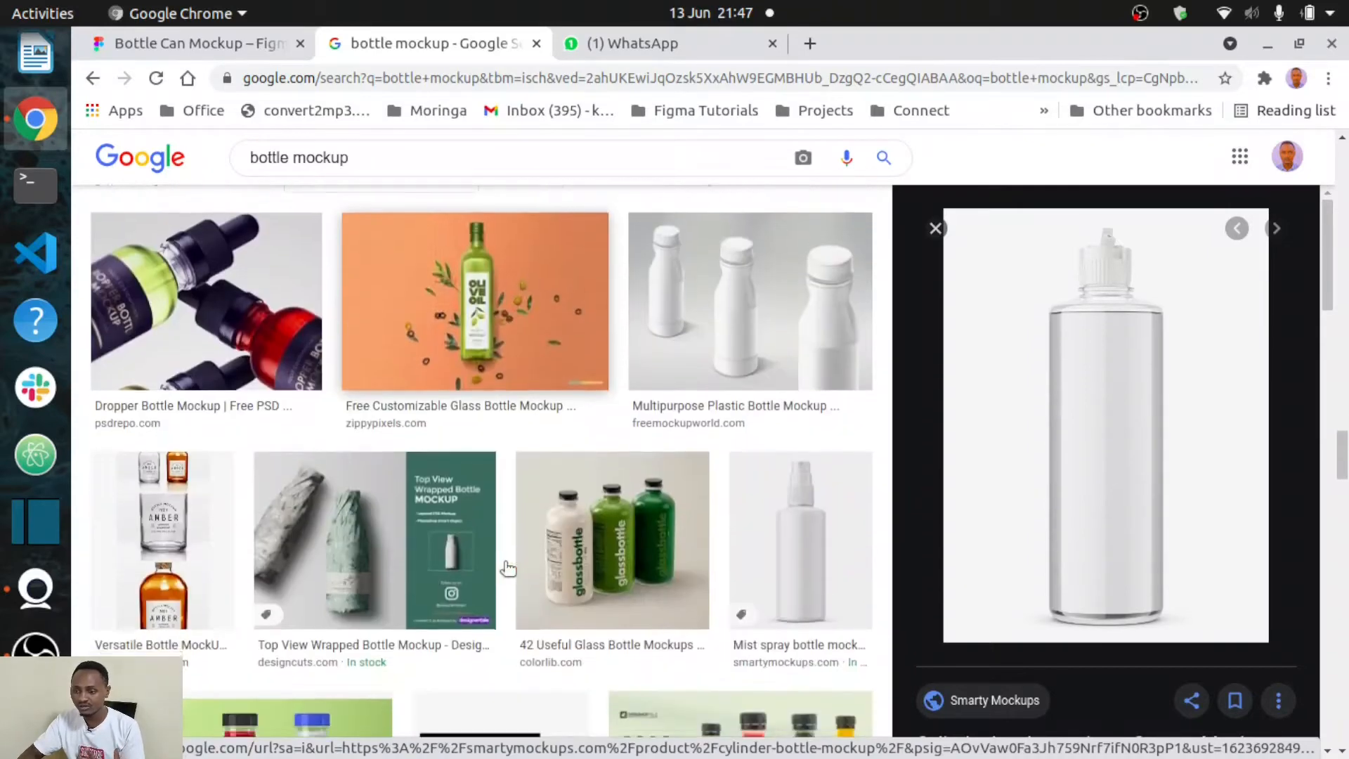
{"action": "scroll", "coordinate": [508, 568], "scroll_direction": "down", "scroll_amount": 1}
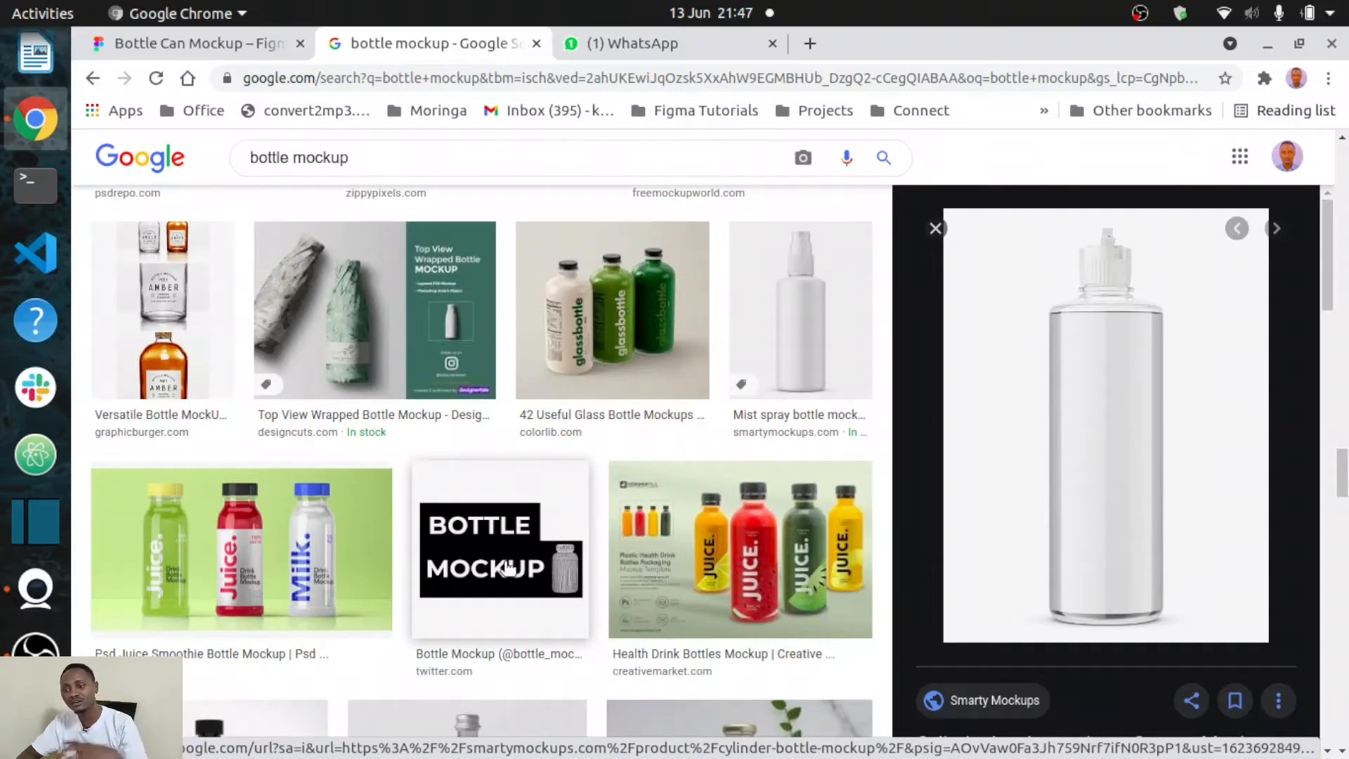
{"action": "scroll", "coordinate": [509, 568], "scroll_direction": "up", "scroll_amount": 7}
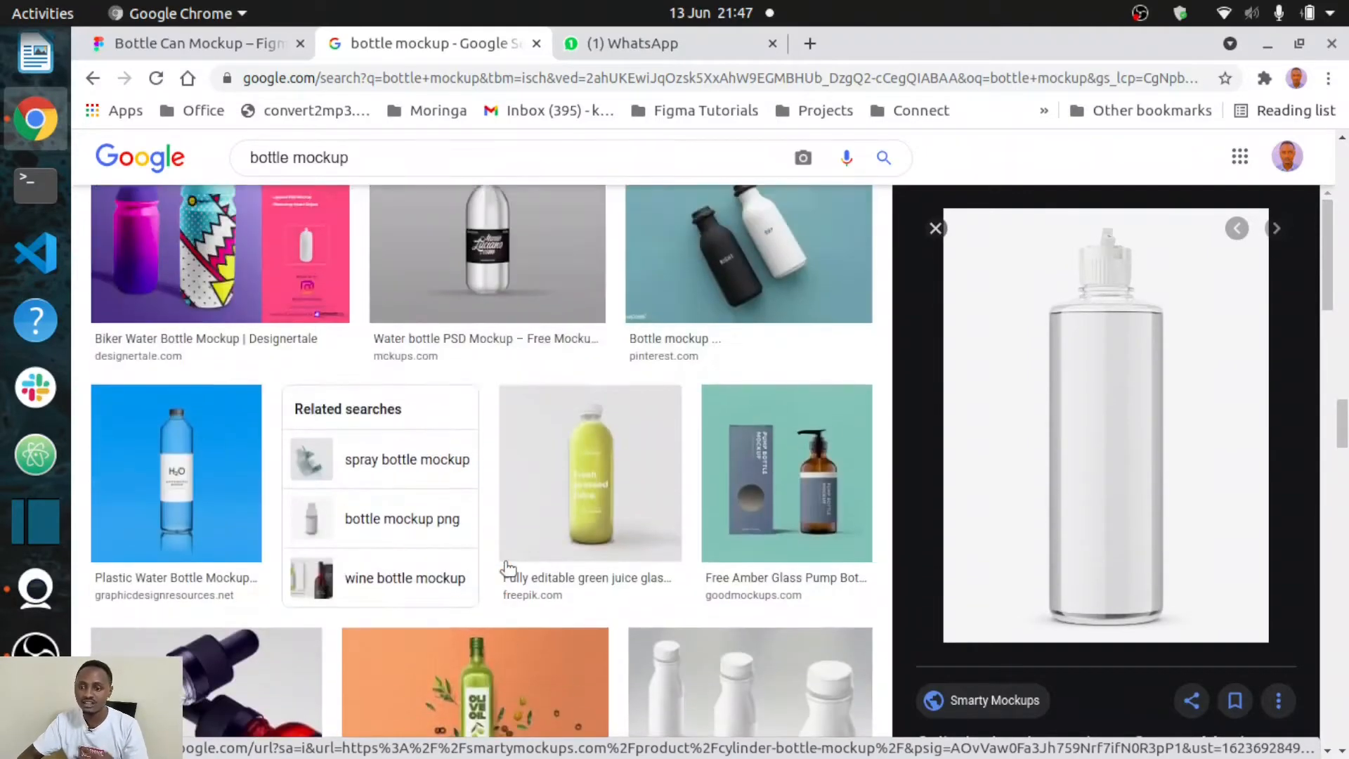
{"action": "scroll", "coordinate": [506, 566], "scroll_direction": "up", "scroll_amount": 5}
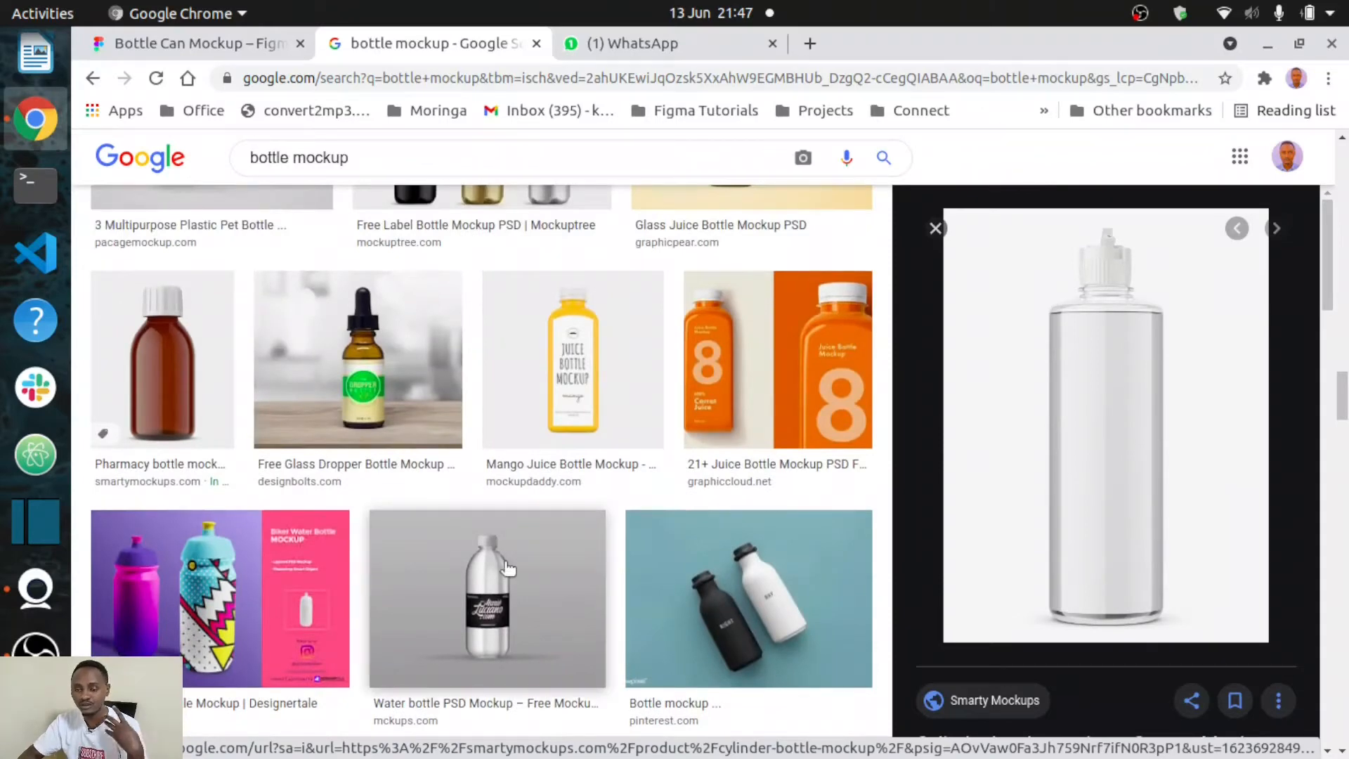
{"action": "scroll", "coordinate": [509, 561], "scroll_direction": "up", "scroll_amount": 6}
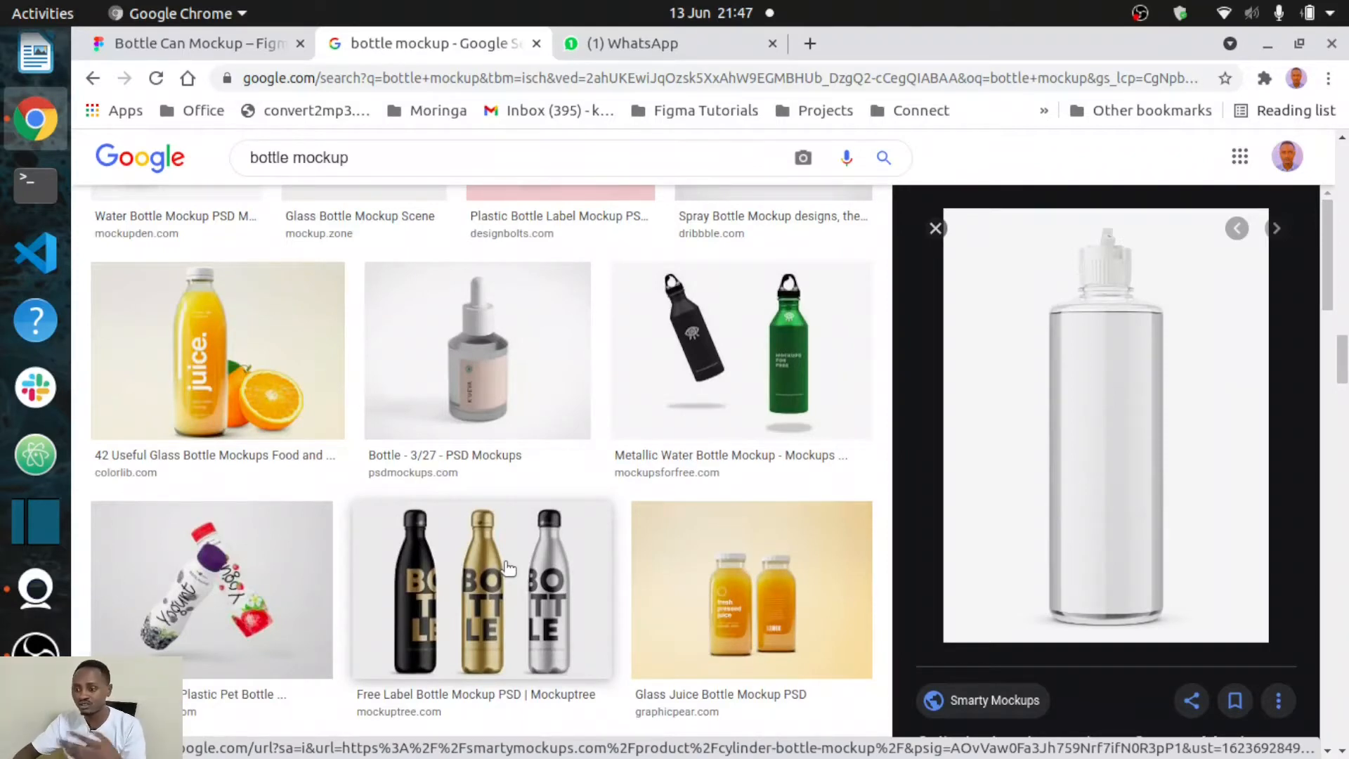
- Copy the previewed Smarty Mockups cylinder bottle image and return to the Bottle Can Mockup file in Figma
{"action": "right_click", "coordinate": [1101, 451]}
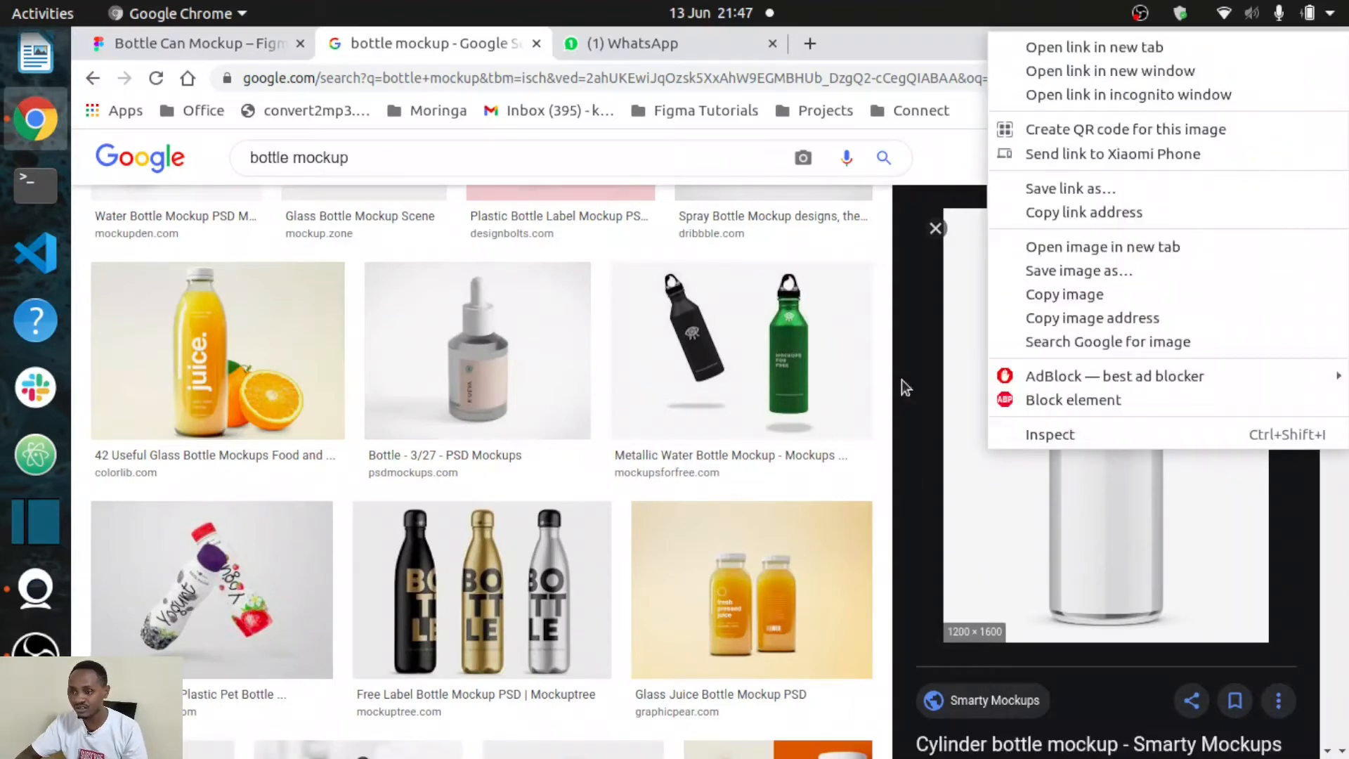
{"action": "left_click", "coordinate": [1072, 294]}
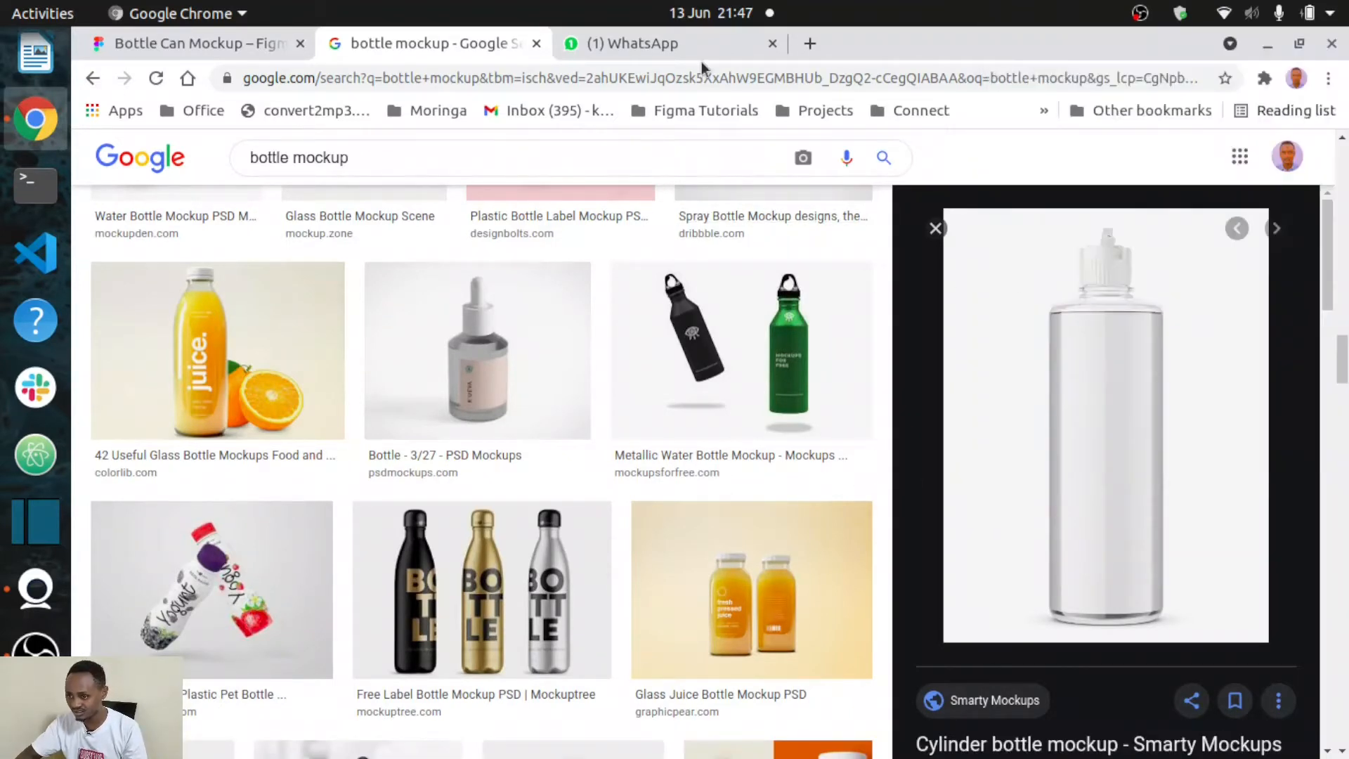
{"action": "left_click", "coordinate": [267, 45]}
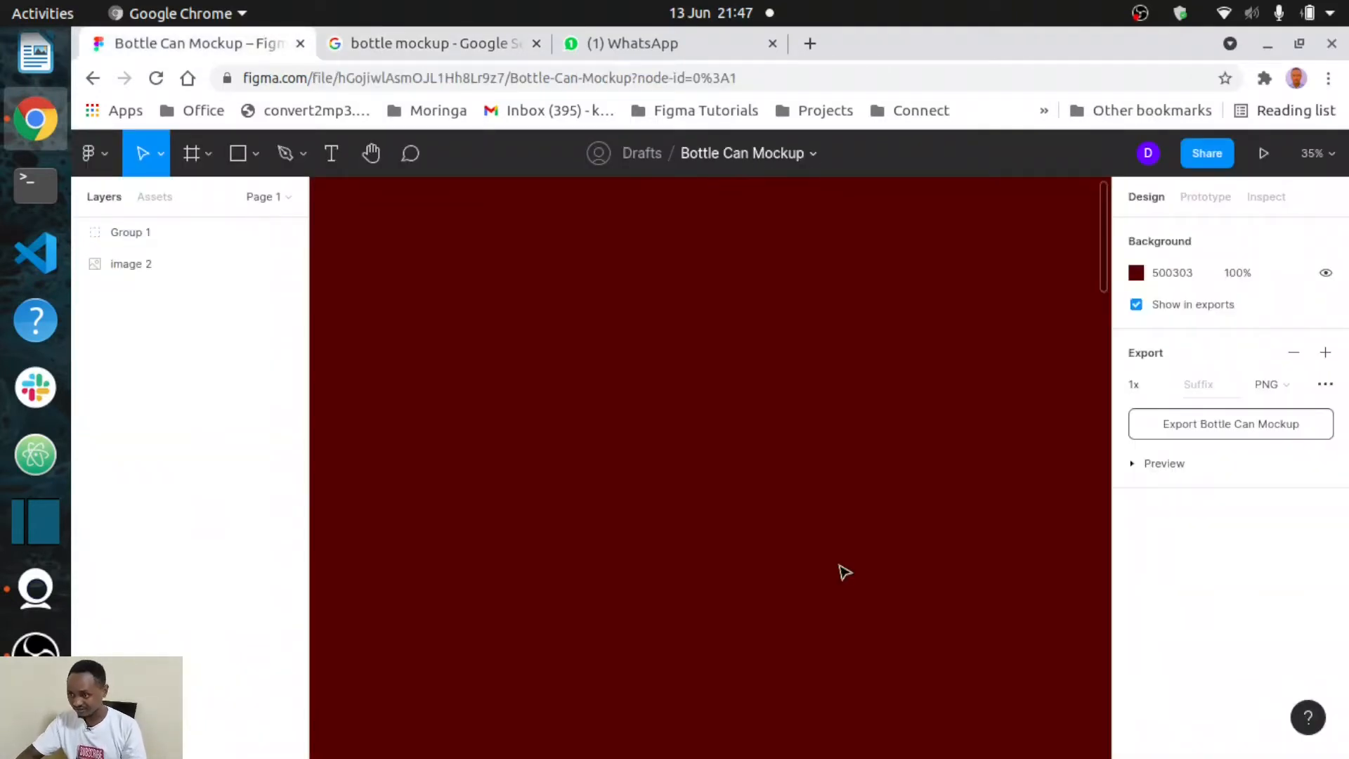
- Switch the browser to full screen and paste the copied bottle image onto the dark red canvas
{"action": "left_click", "coordinate": [1339, 75]}
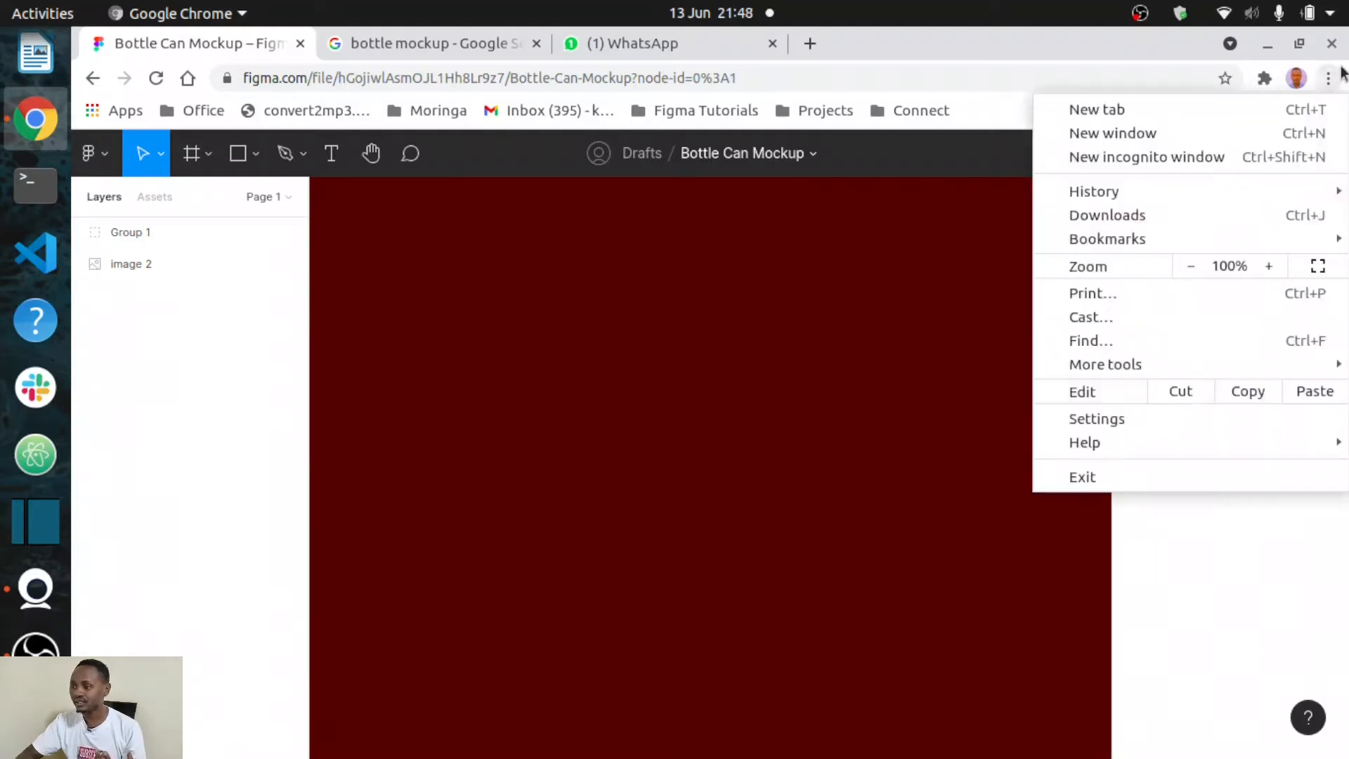
{"action": "left_click", "coordinate": [1318, 267]}
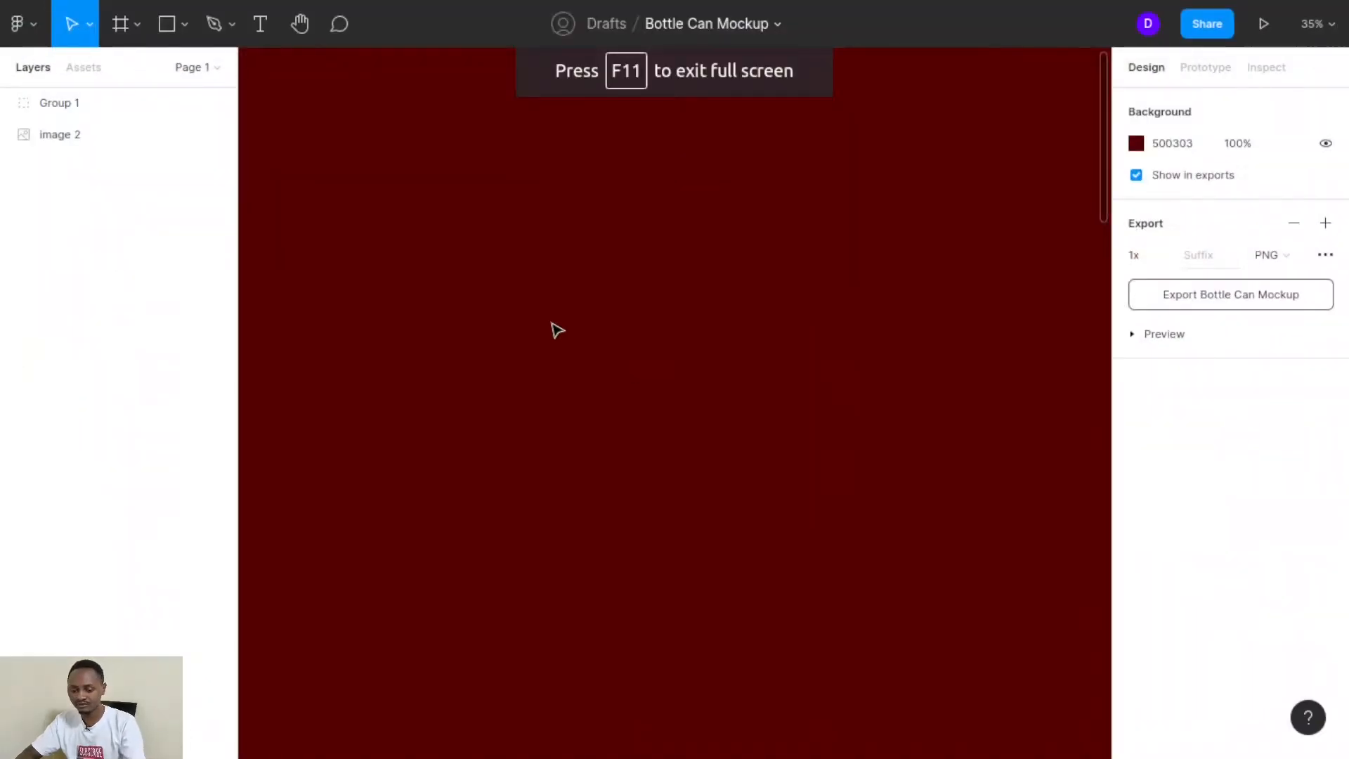
{"action": "key", "text": "ctrl+v"}
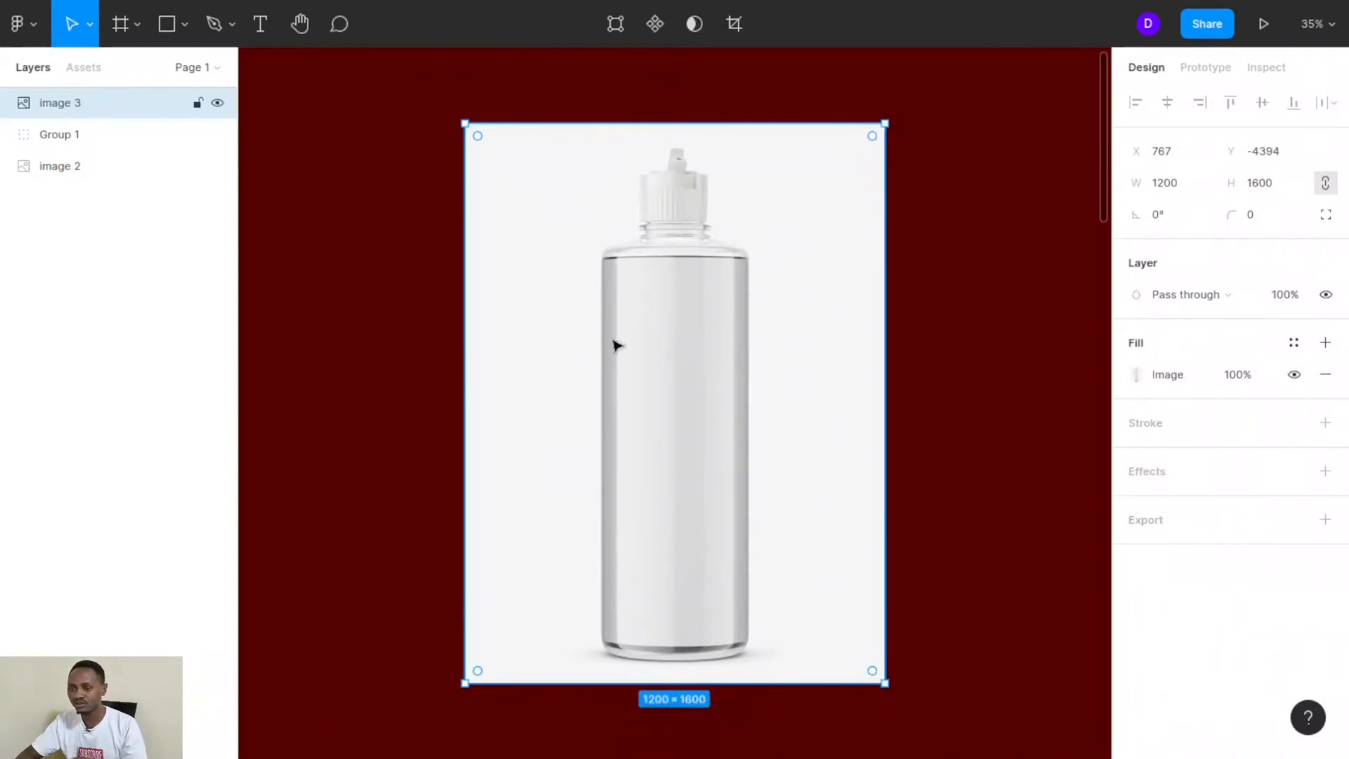
{"action": "scroll", "coordinate": [658, 381], "scroll_direction": "right", "scroll_amount": 5}
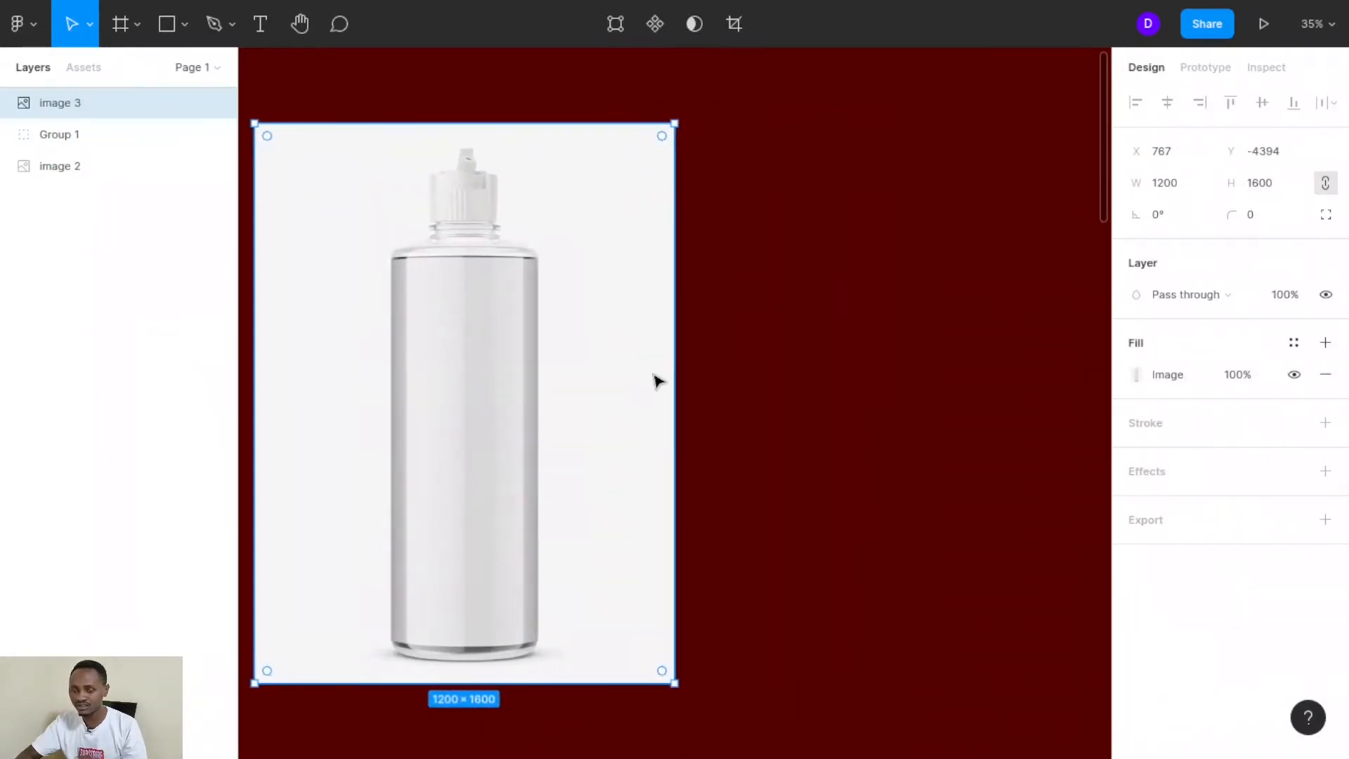
{"action": "scroll", "coordinate": [549, 358], "scroll_direction": "left", "scroll_amount": 3}
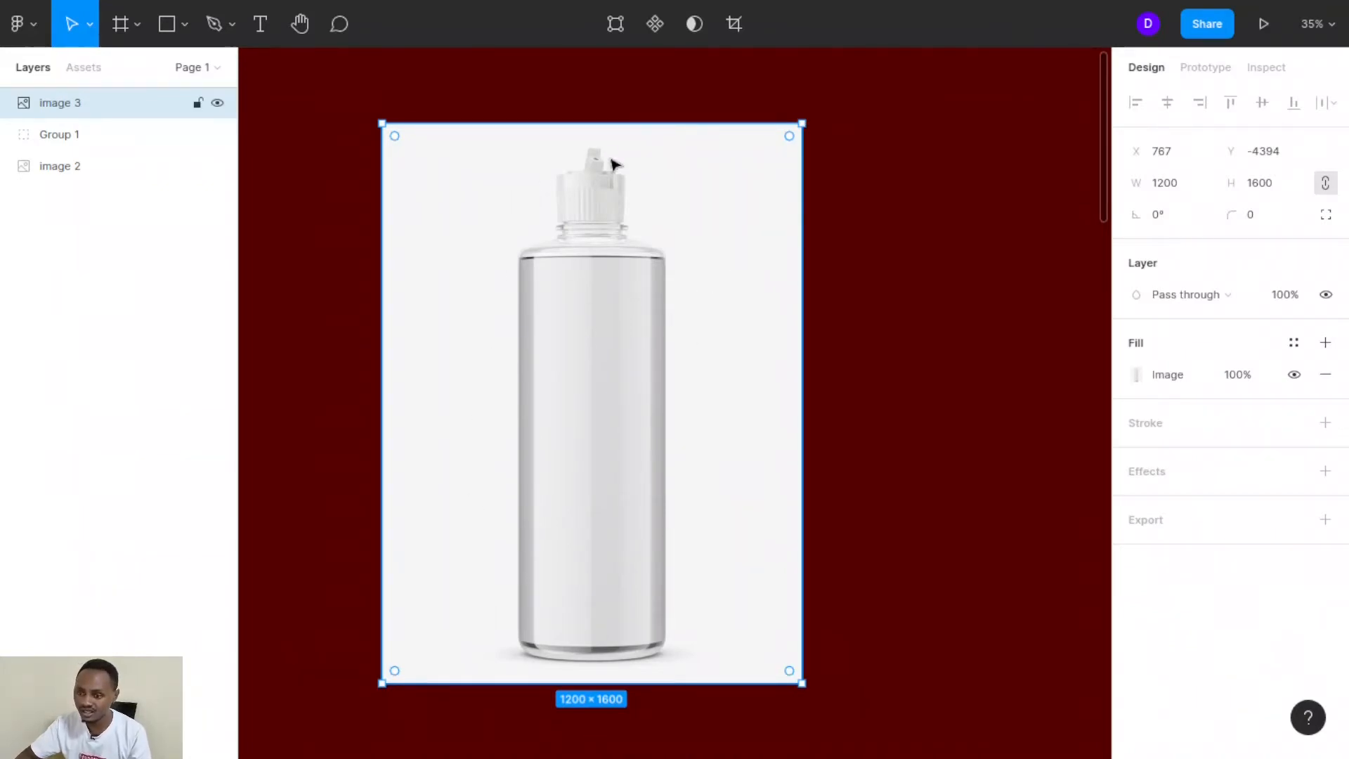
- Remove the pasted bottle image's background with the Remove BG plugin and deselect the image
{"action": "left_click", "coordinate": [24, 15]}
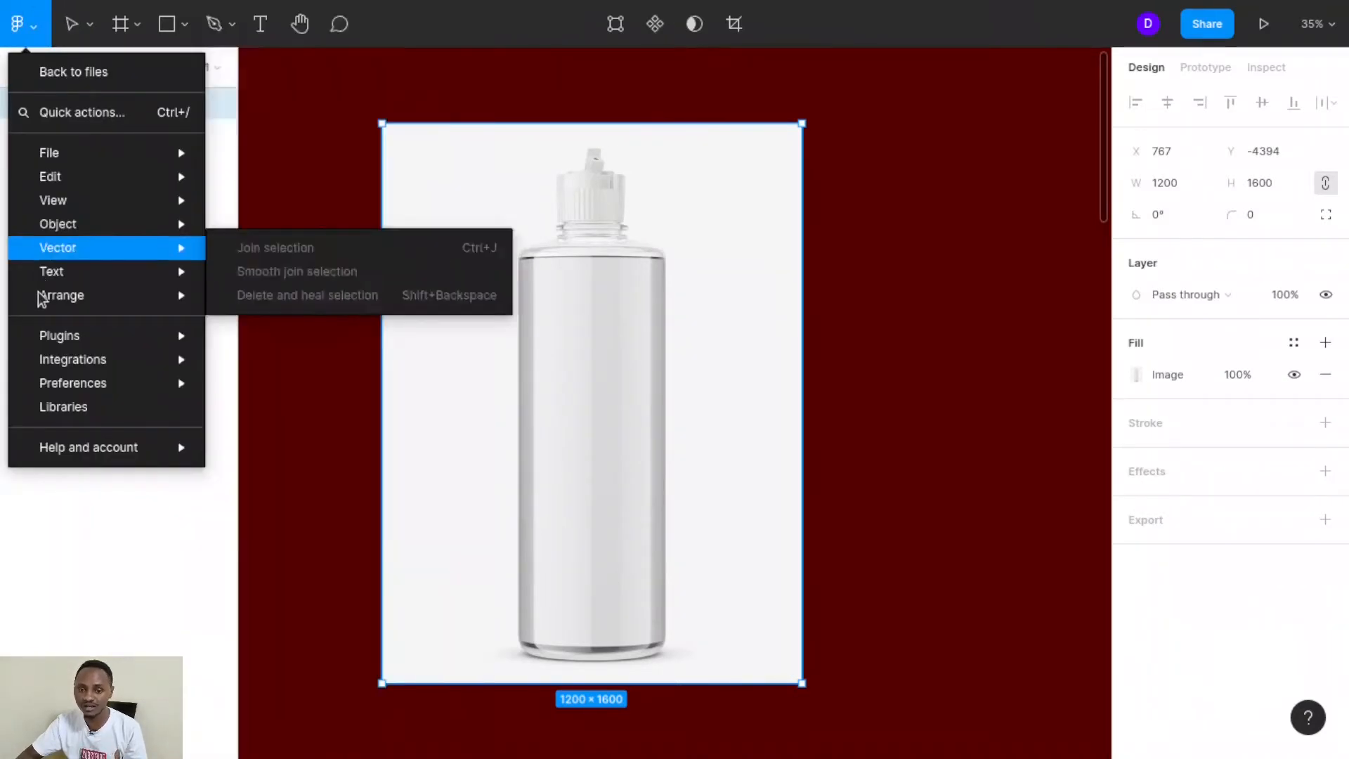
{"action": "mouse_move", "coordinate": [45, 335]}
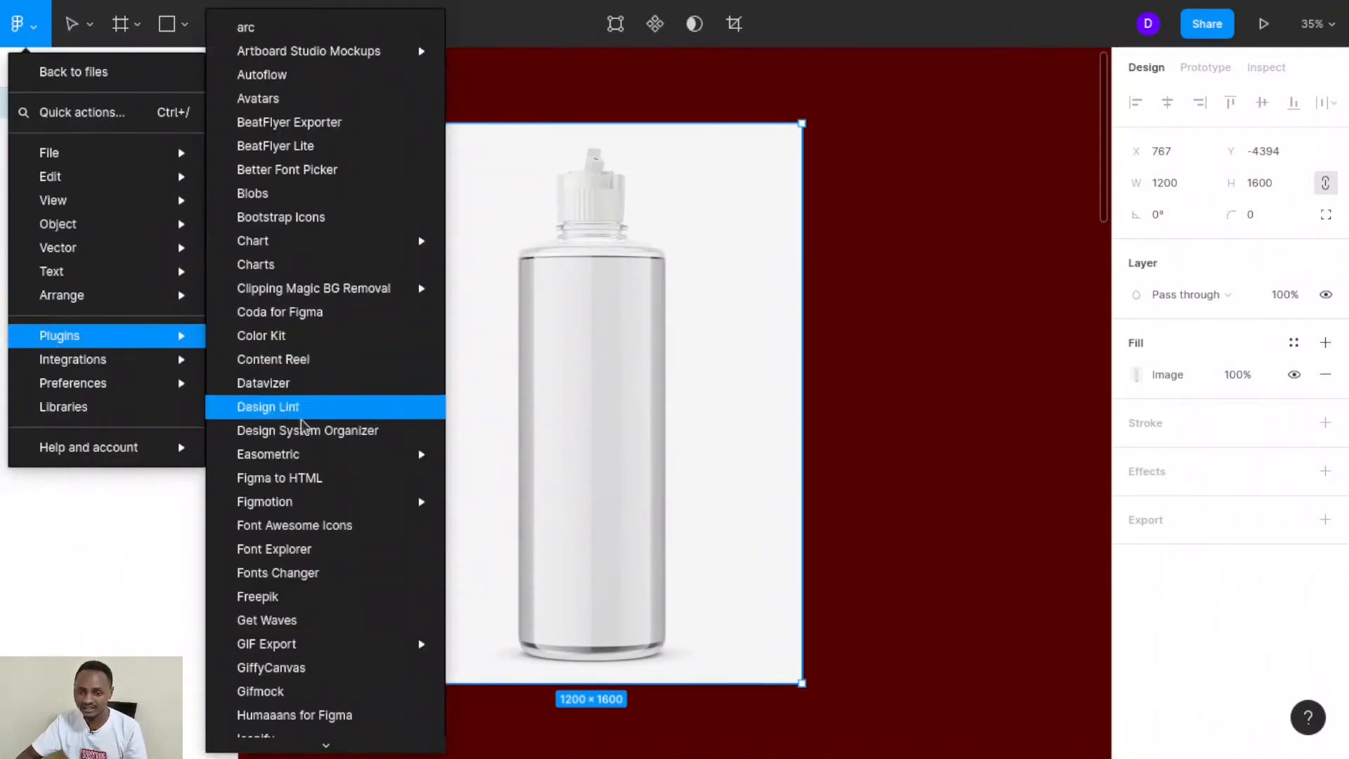
{"action": "scroll", "coordinate": [272, 550], "scroll_direction": "down", "scroll_amount": 10}
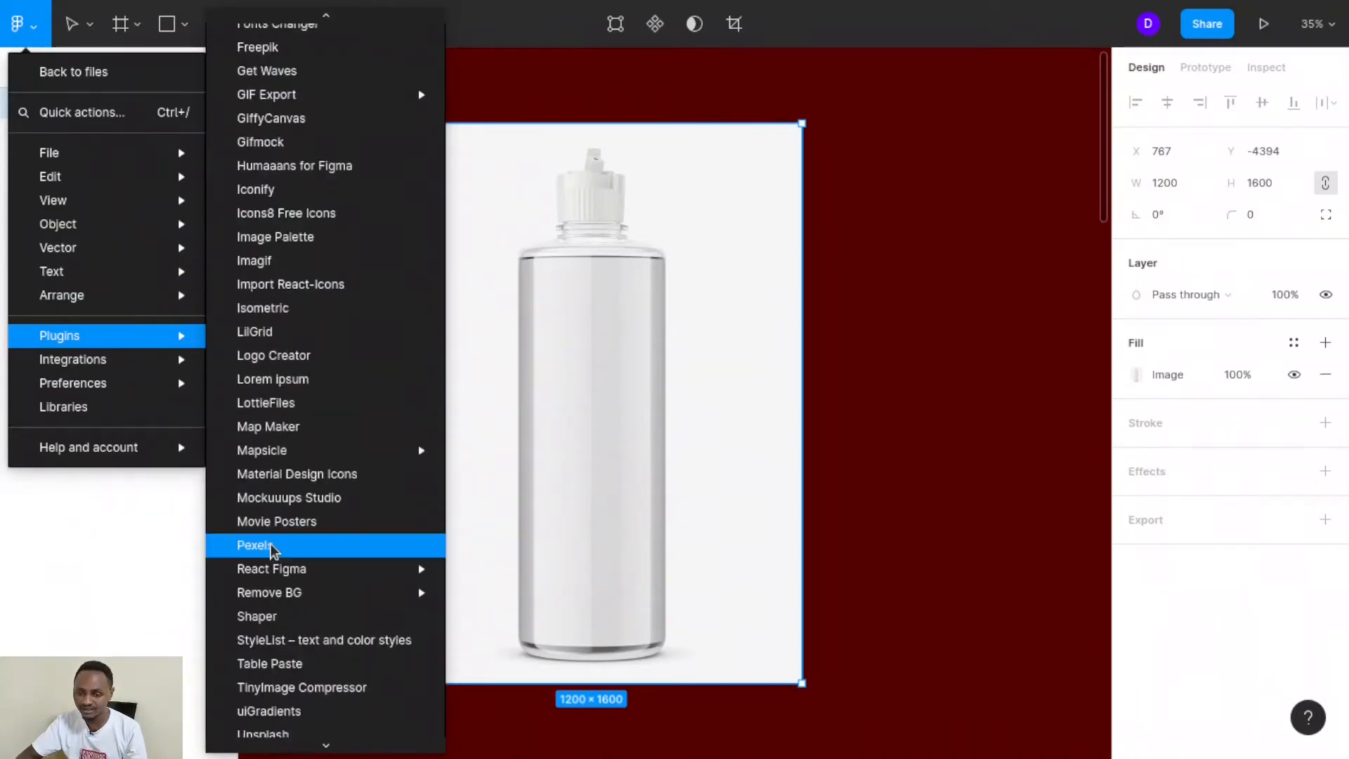
{"action": "mouse_move", "coordinate": [277, 537]}
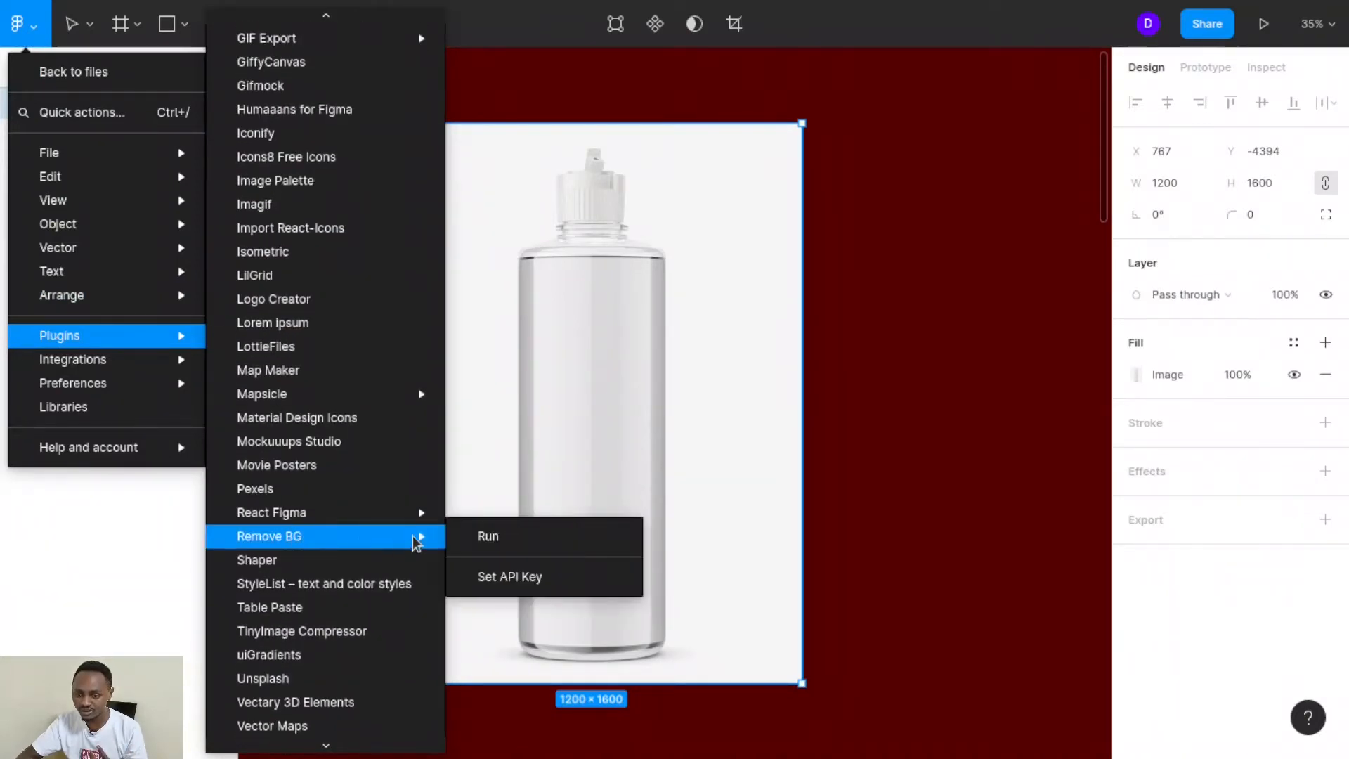
{"action": "left_click", "coordinate": [500, 541]}
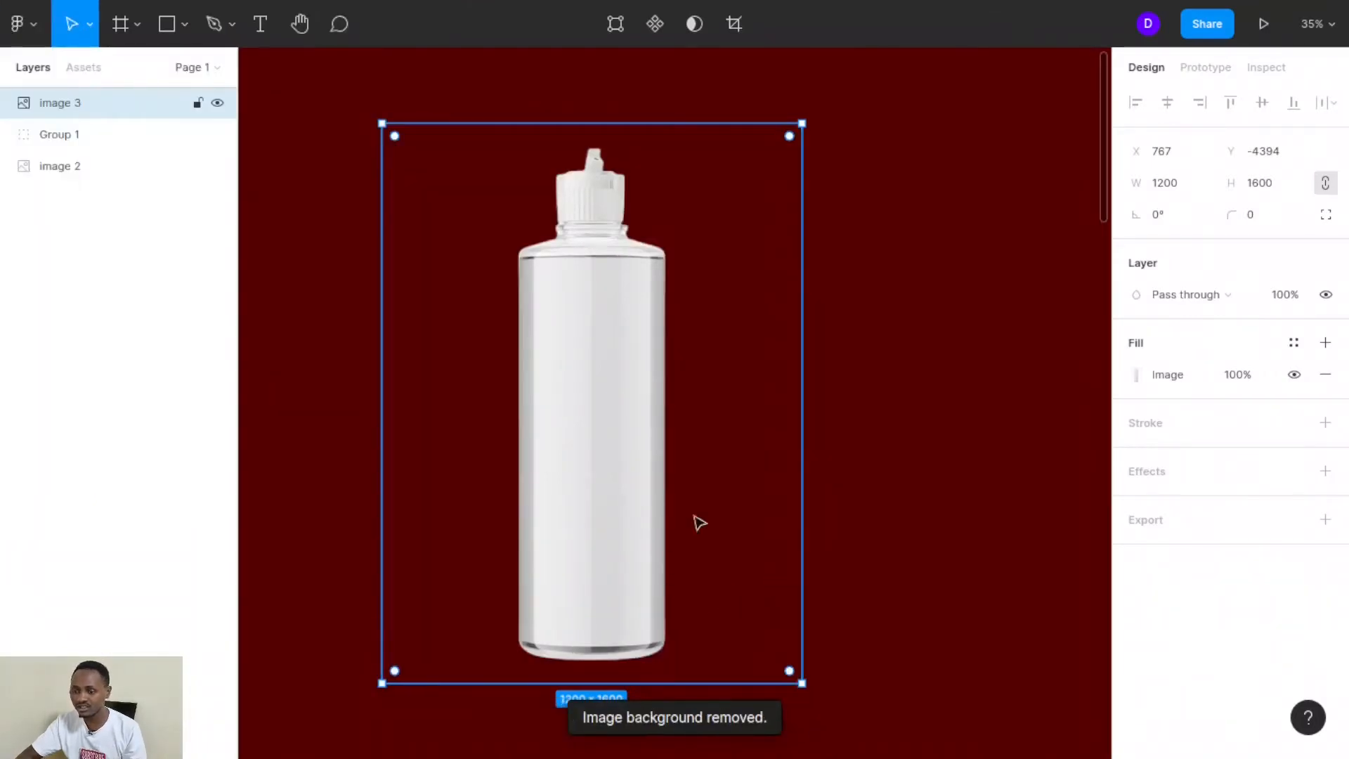
{"action": "left_click", "coordinate": [897, 492]}
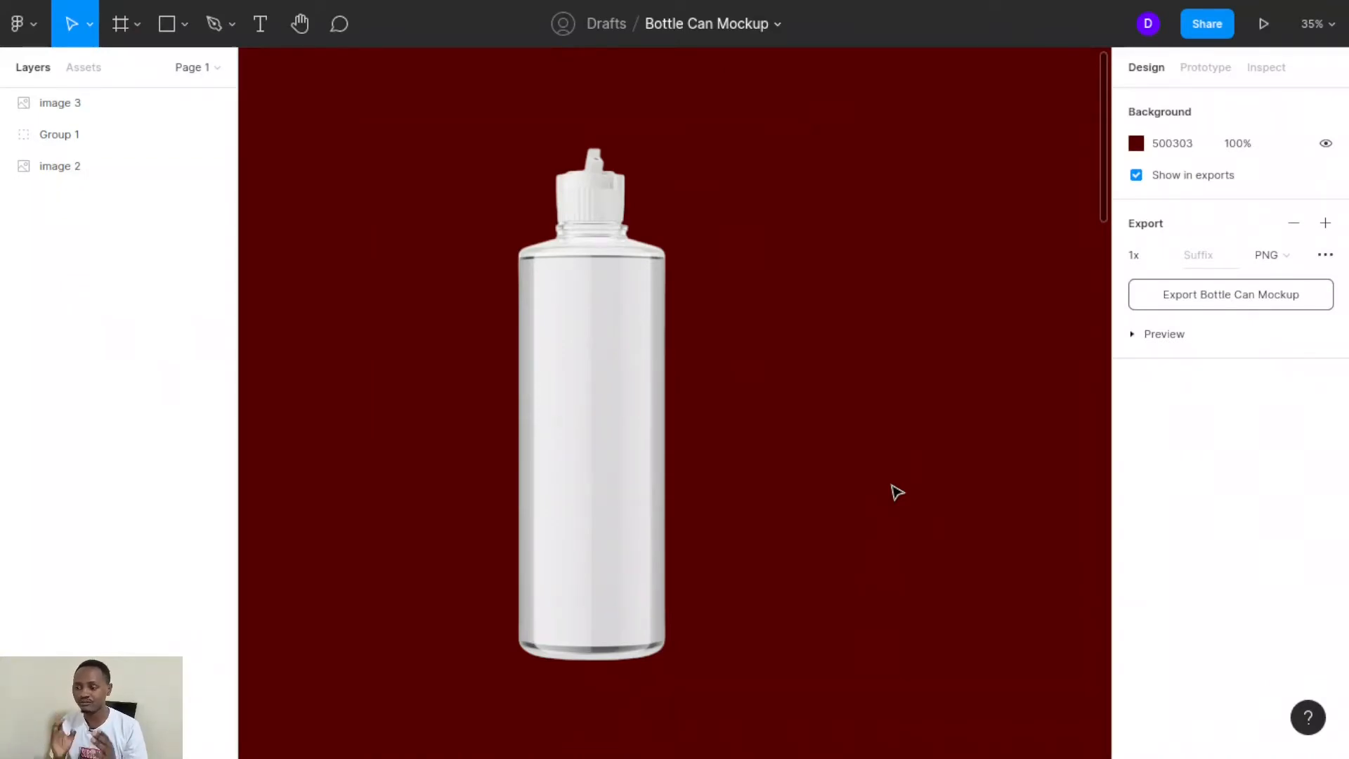
- Try the Fit mode on the bottle image's fill, and try a Linear gradient fill with its upper stop moved
{"action": "left_click", "coordinate": [627, 460]}
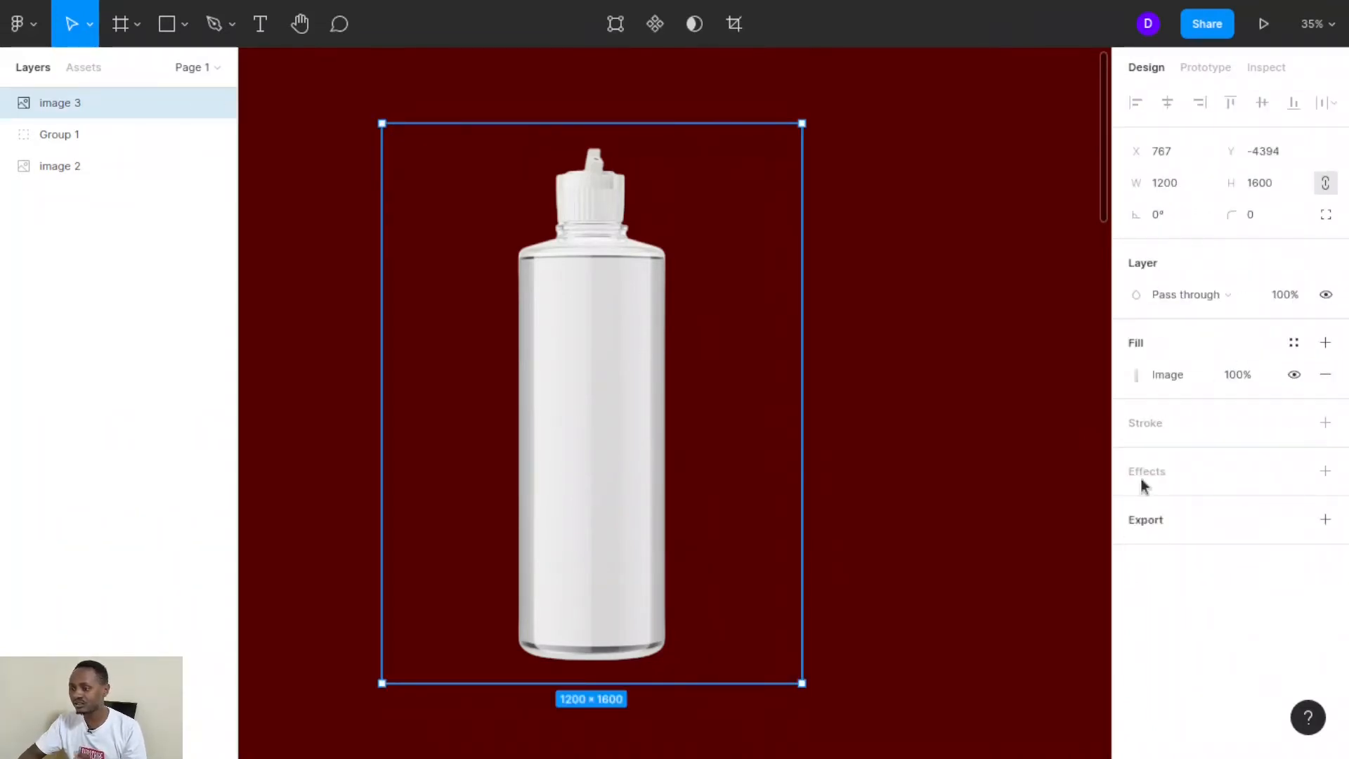
{"action": "left_click", "coordinate": [1157, 373]}
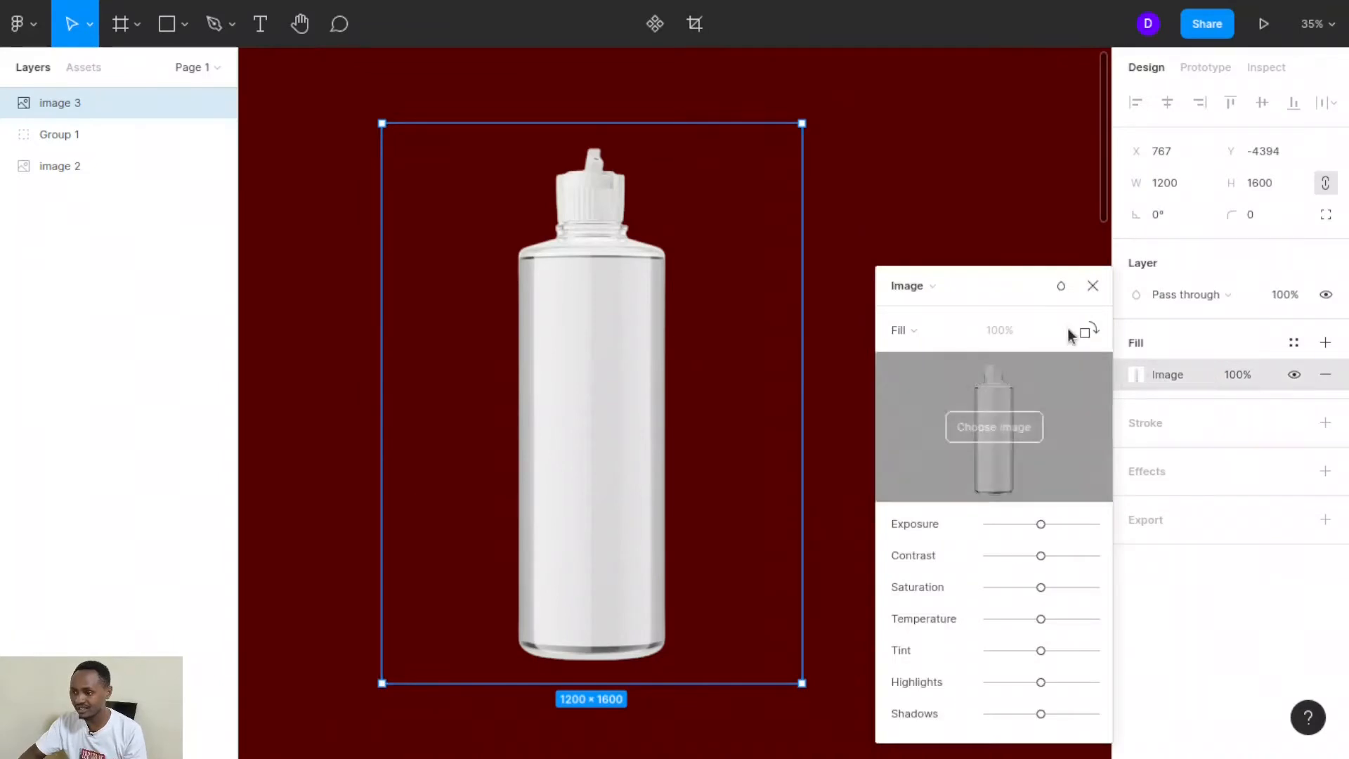
{"action": "left_click", "coordinate": [937, 340]}
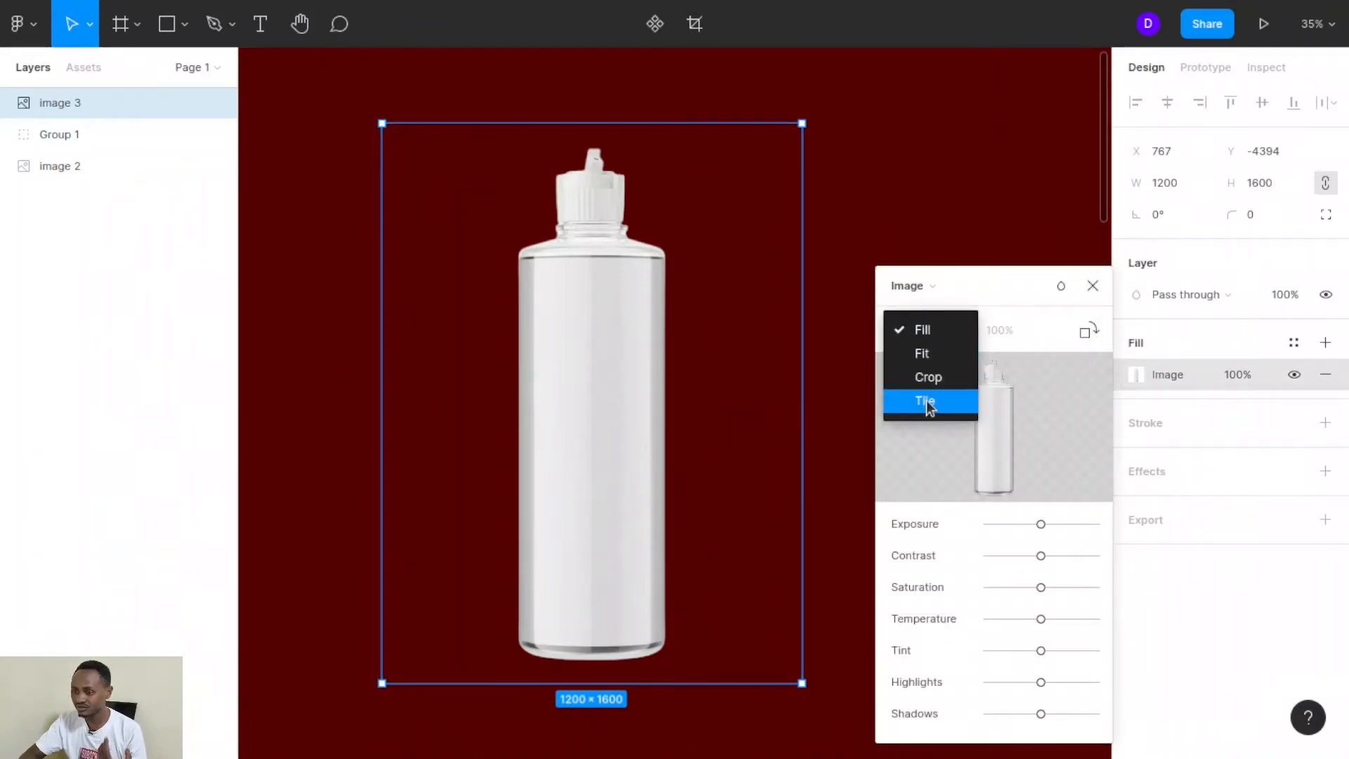
{"action": "left_click", "coordinate": [926, 359]}
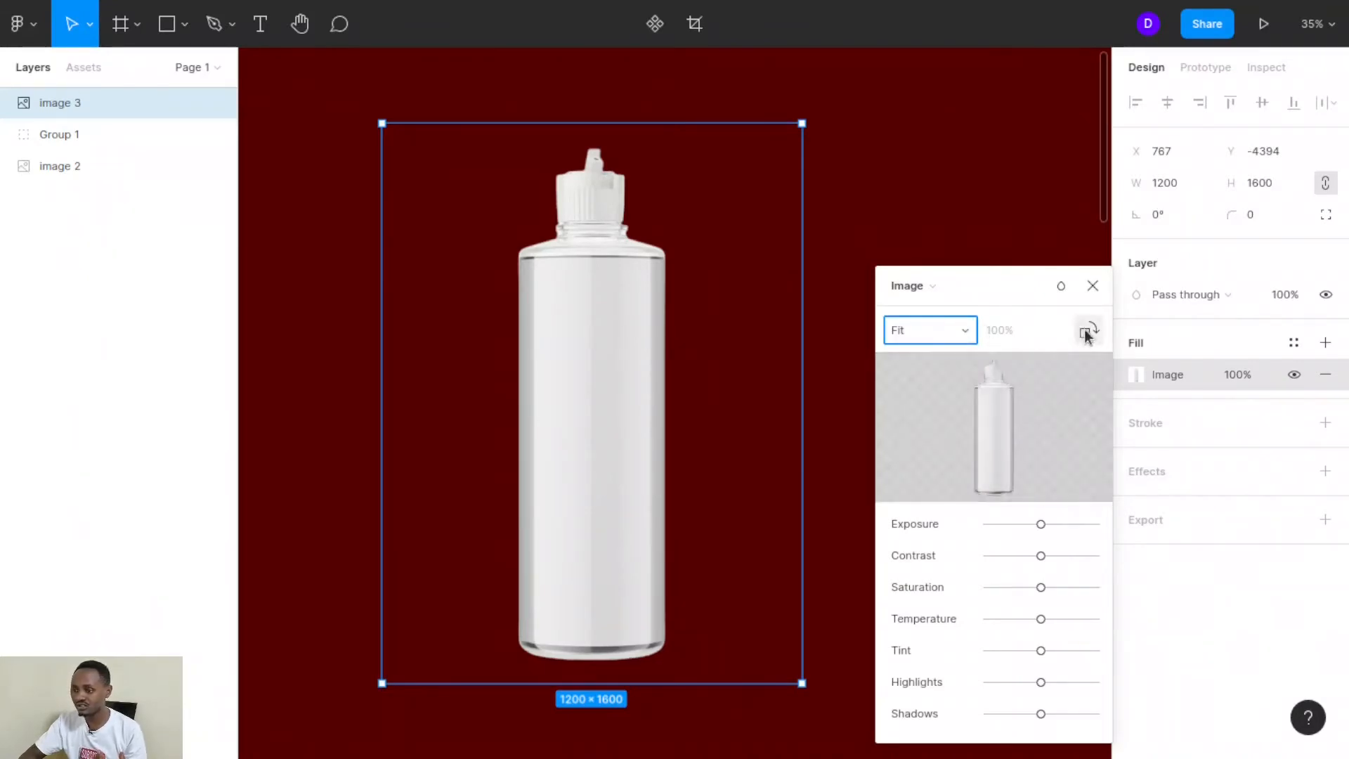
{"action": "left_click", "coordinate": [973, 292]}
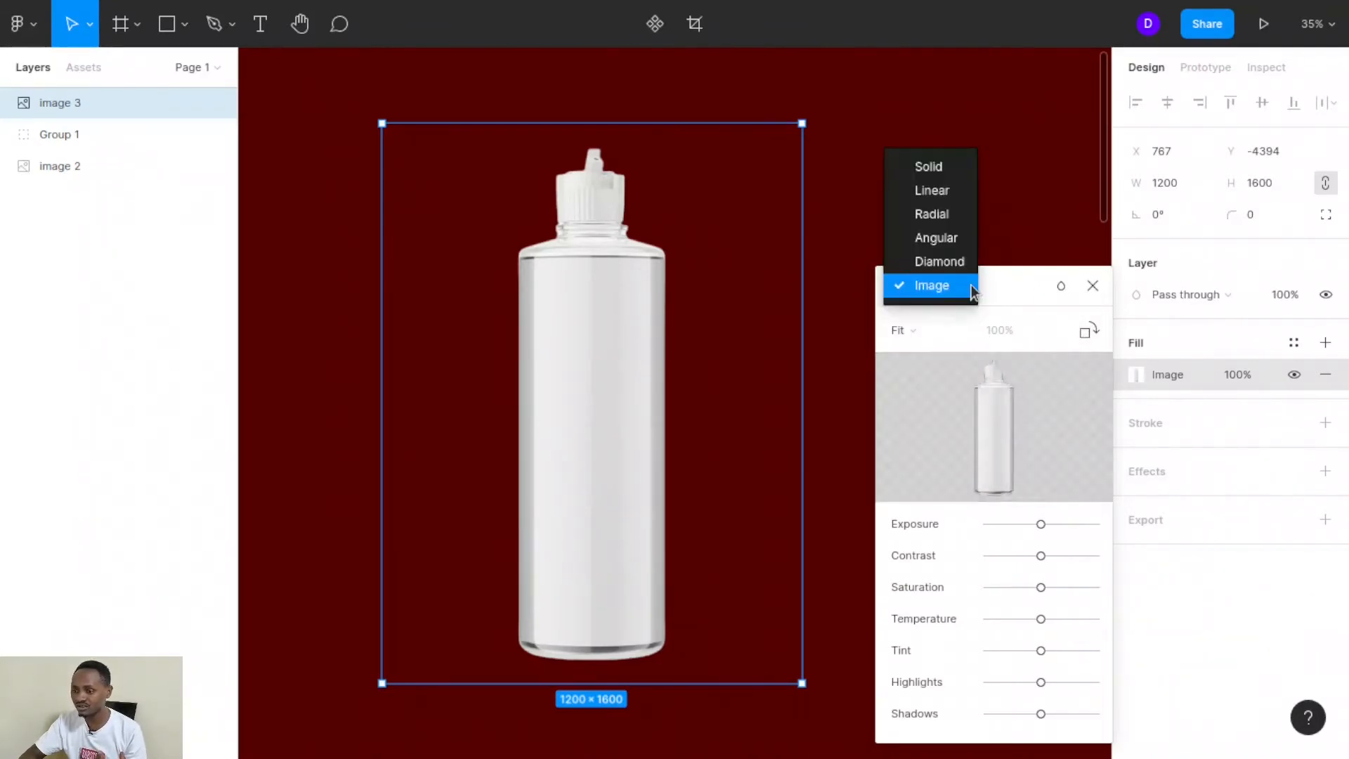
{"action": "left_click", "coordinate": [941, 194]}
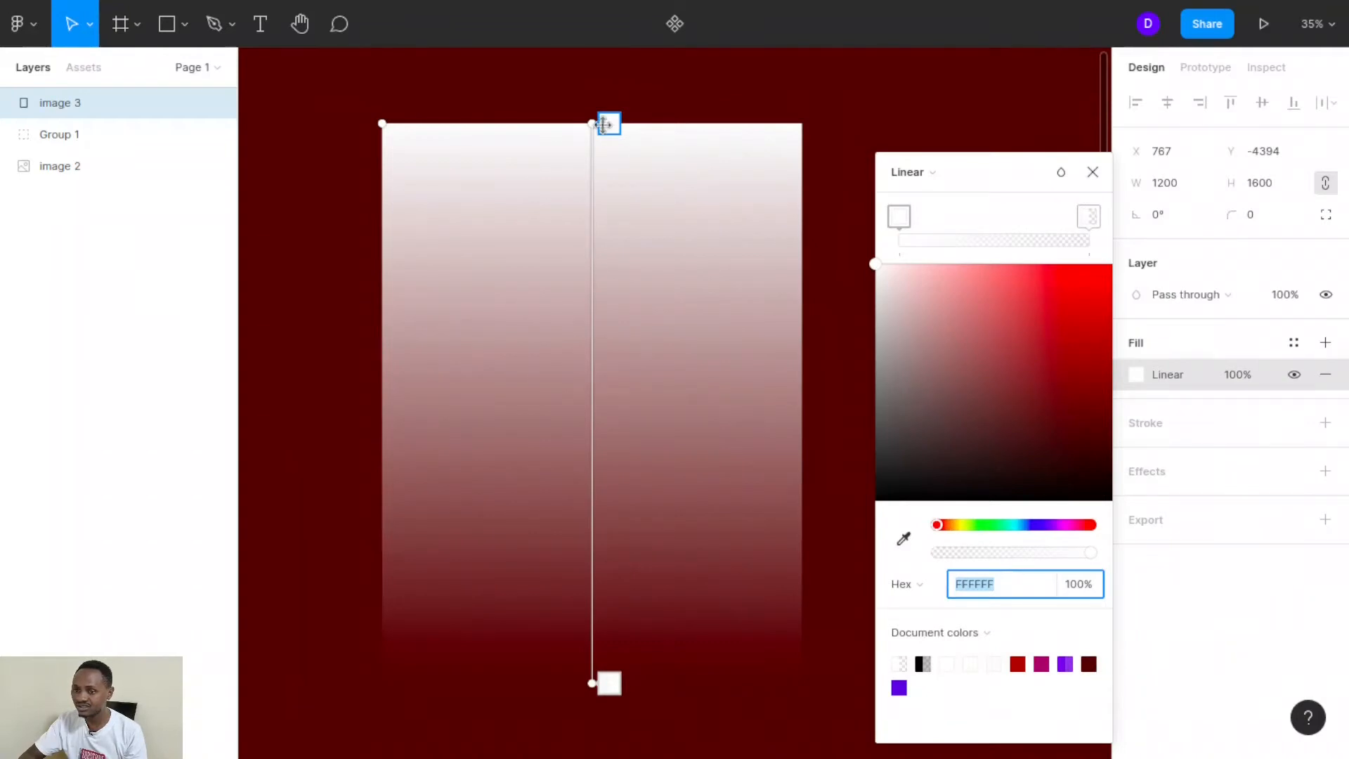
{"action": "left_click_drag", "start_coordinate": [608, 124], "coordinate": [623, 211]}
- Undo the gradient and Fit changes on the bottle's fill and close the fill settings
{"action": "key", "text": "ctrl+z"}
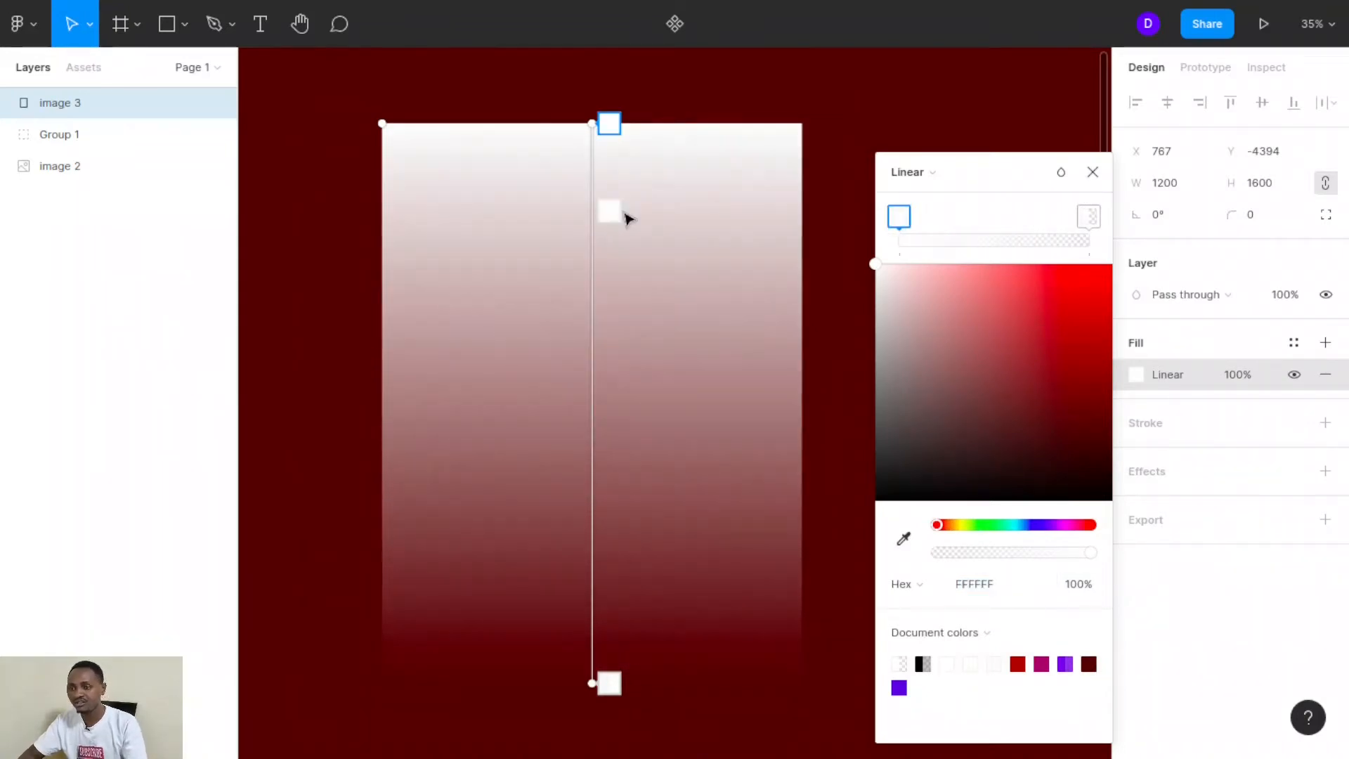
{"action": "key", "text": "ctrl+z"}
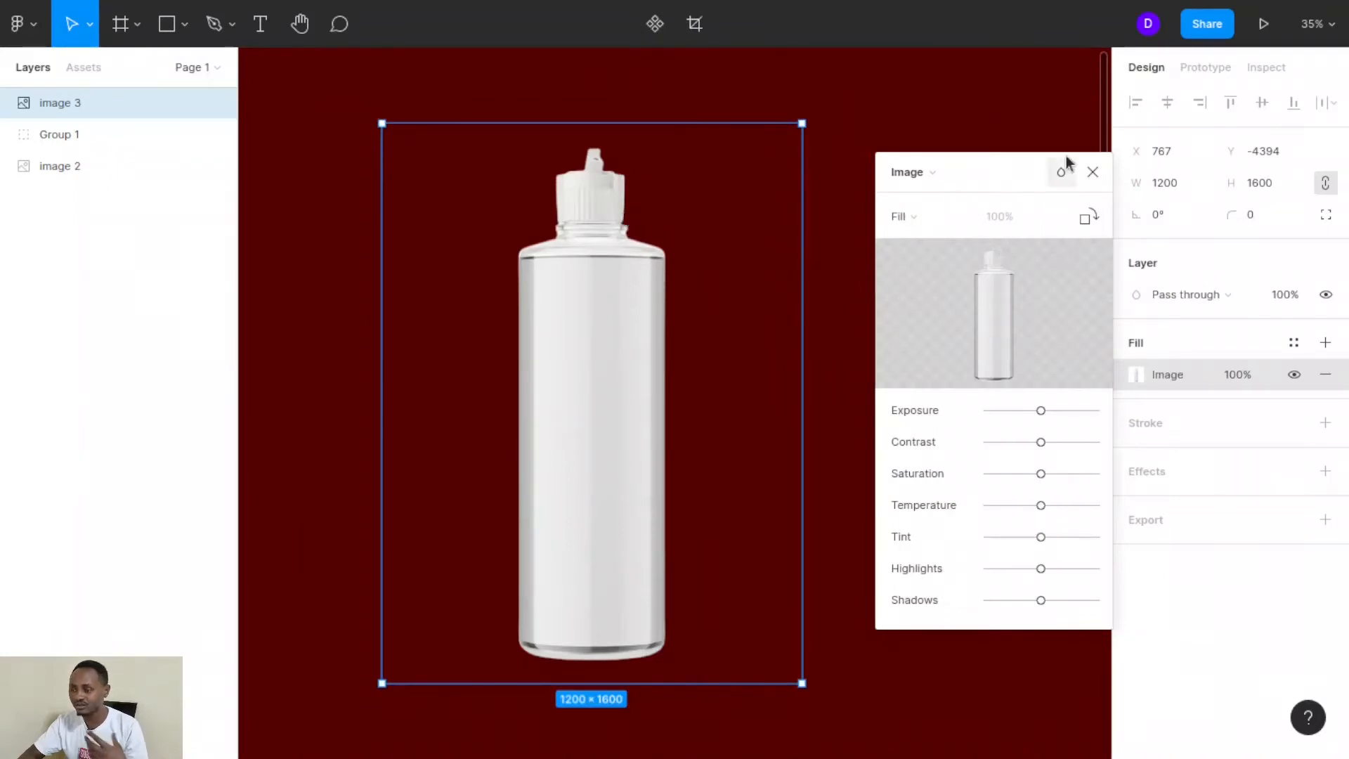
{"action": "left_click", "coordinate": [1092, 173]}
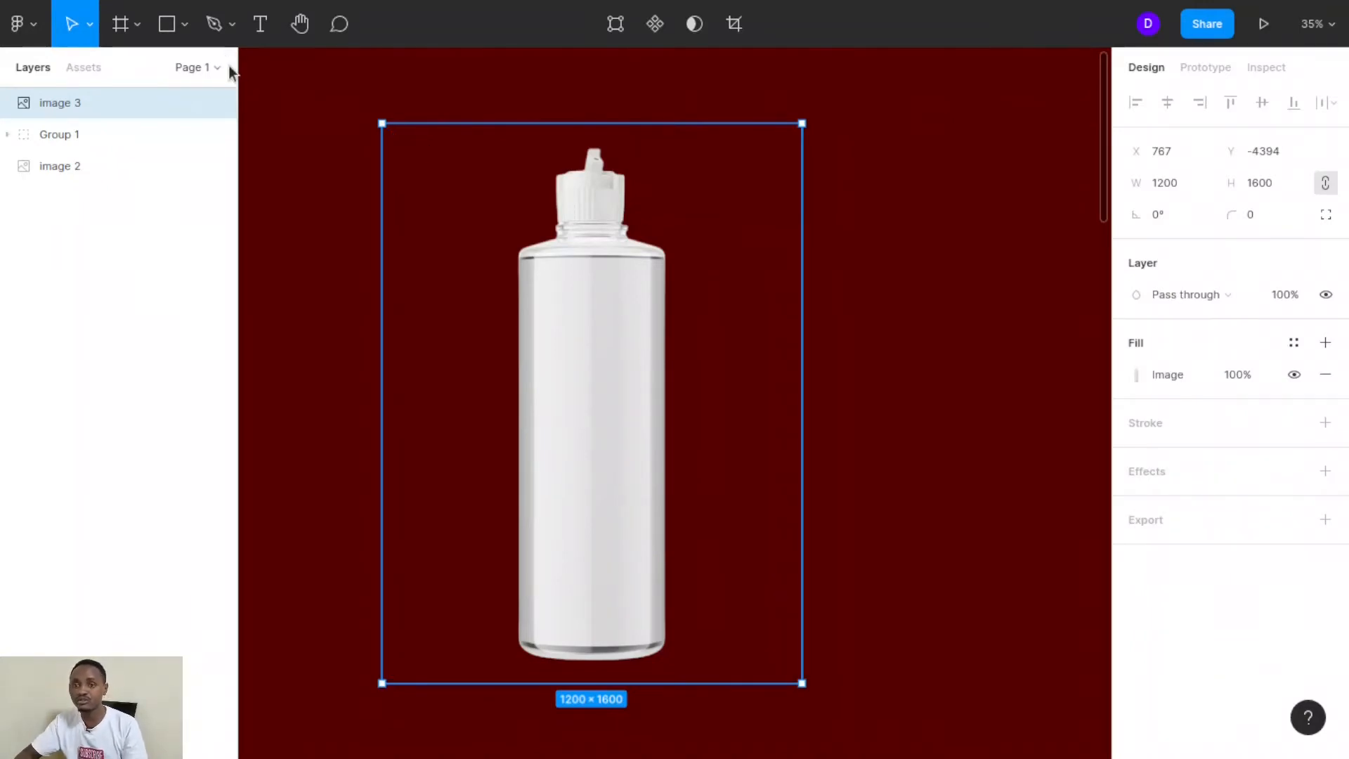
- Draw a rectangle about 568 × 1666 and place it over the bottle at about X 926, Y -4460
{"action": "left_click", "coordinate": [169, 24]}
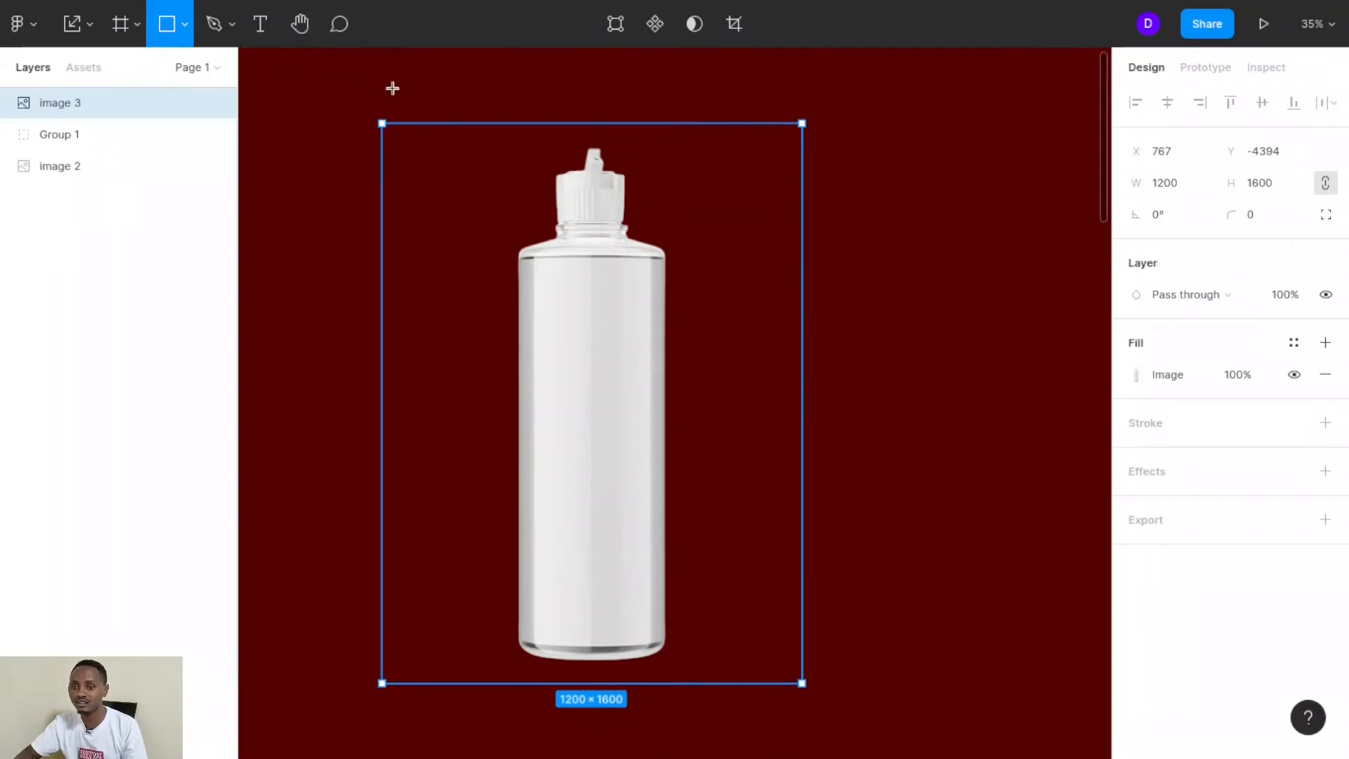
{"action": "left_click_drag", "start_coordinate": [391, 88], "coordinate": [412, 97]}
{"action": "left_click_drag", "start_coordinate": [484, 126], "coordinate": [591, 671]}
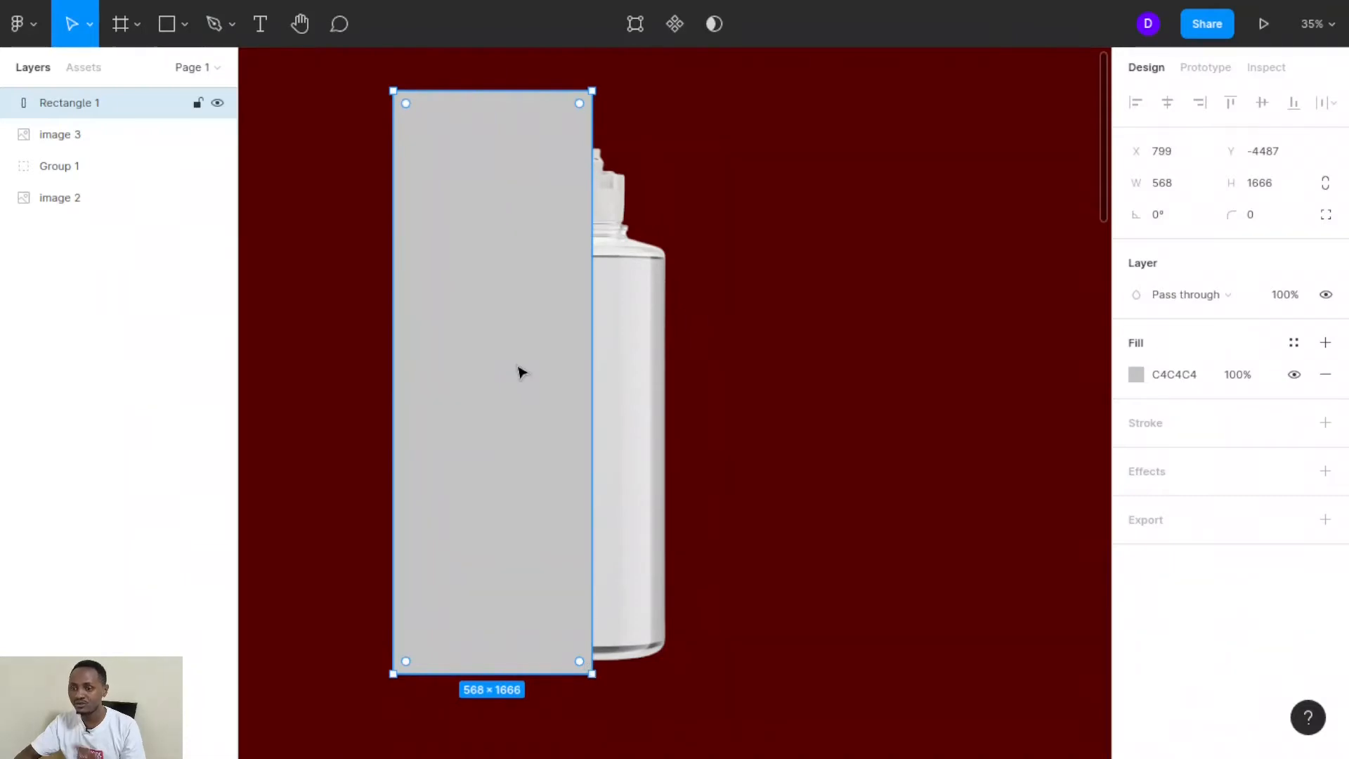
{"action": "left_click_drag", "start_coordinate": [517, 367], "coordinate": [550, 364]}
{"action": "left_click_drag", "start_coordinate": [563, 373], "coordinate": [563, 377]}
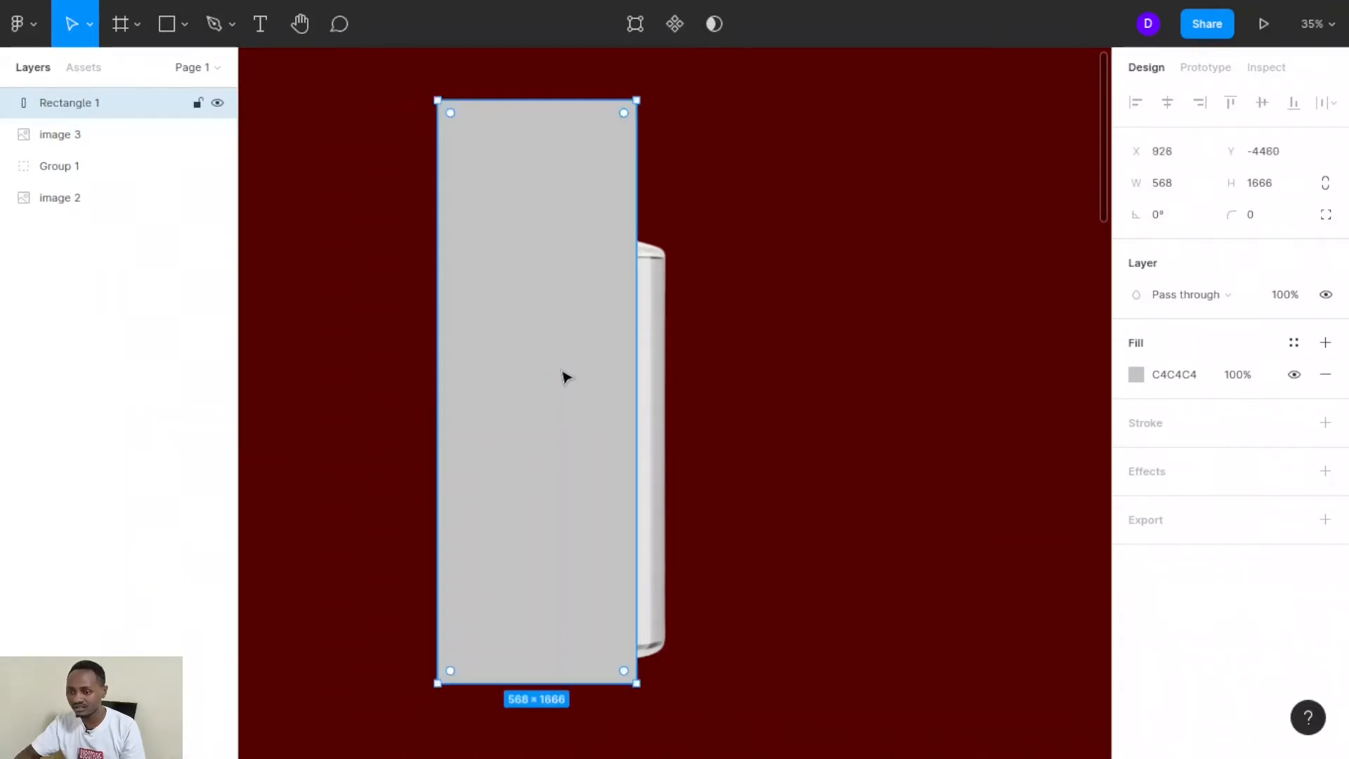
- Group the rectangle with the bottle image and use the bottle image as the mask
{"action": "left_click_drag", "start_coordinate": [379, 173], "coordinate": [722, 637]}
{"action": "key", "text": "ctrl+g"}
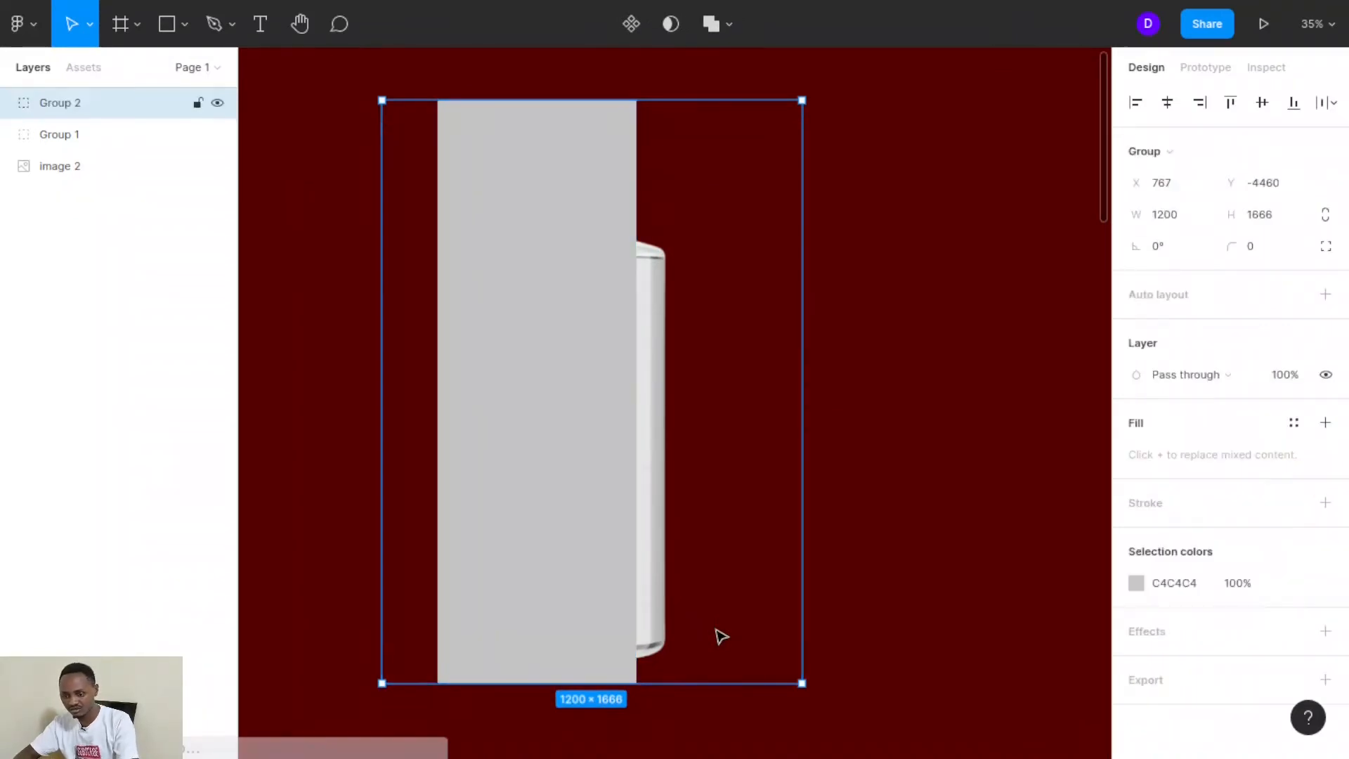
{"action": "double_click", "coordinate": [647, 447]}
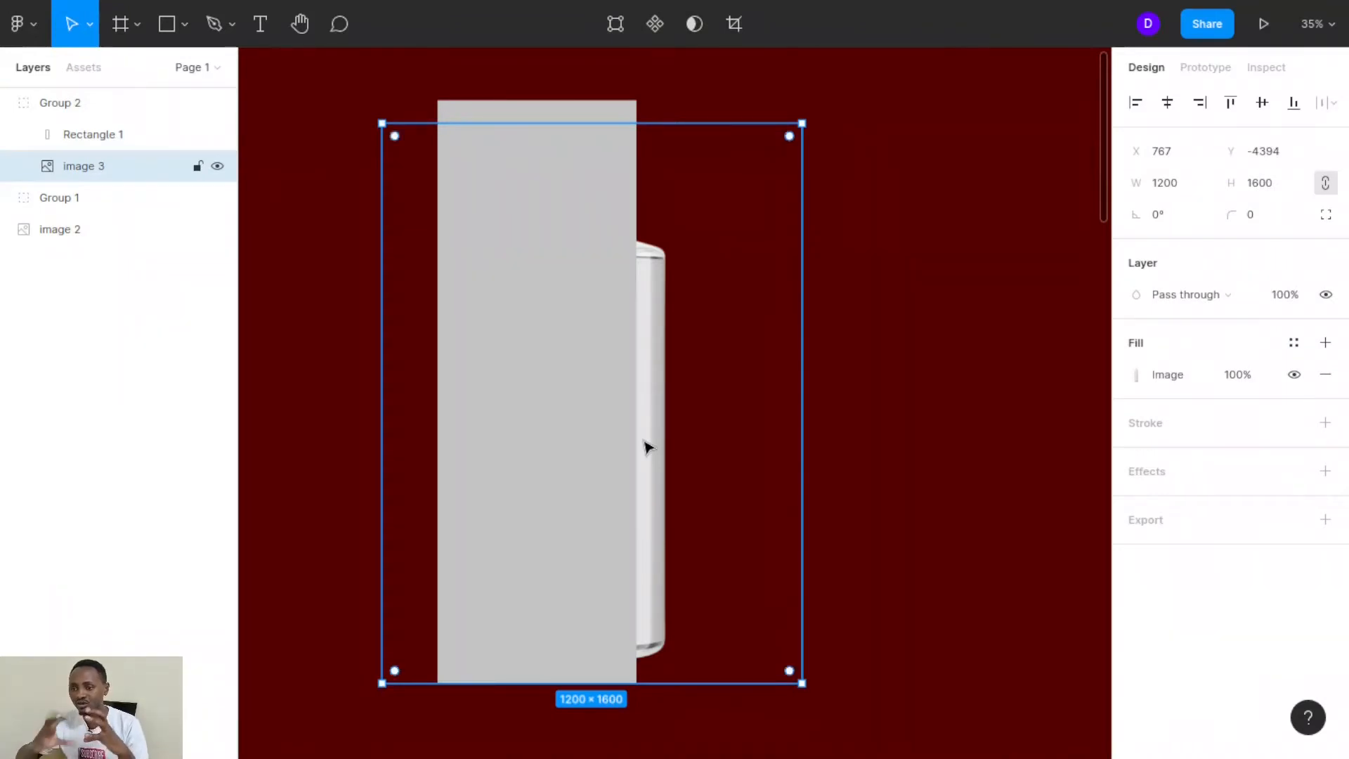
{"action": "left_click", "coordinate": [694, 25]}
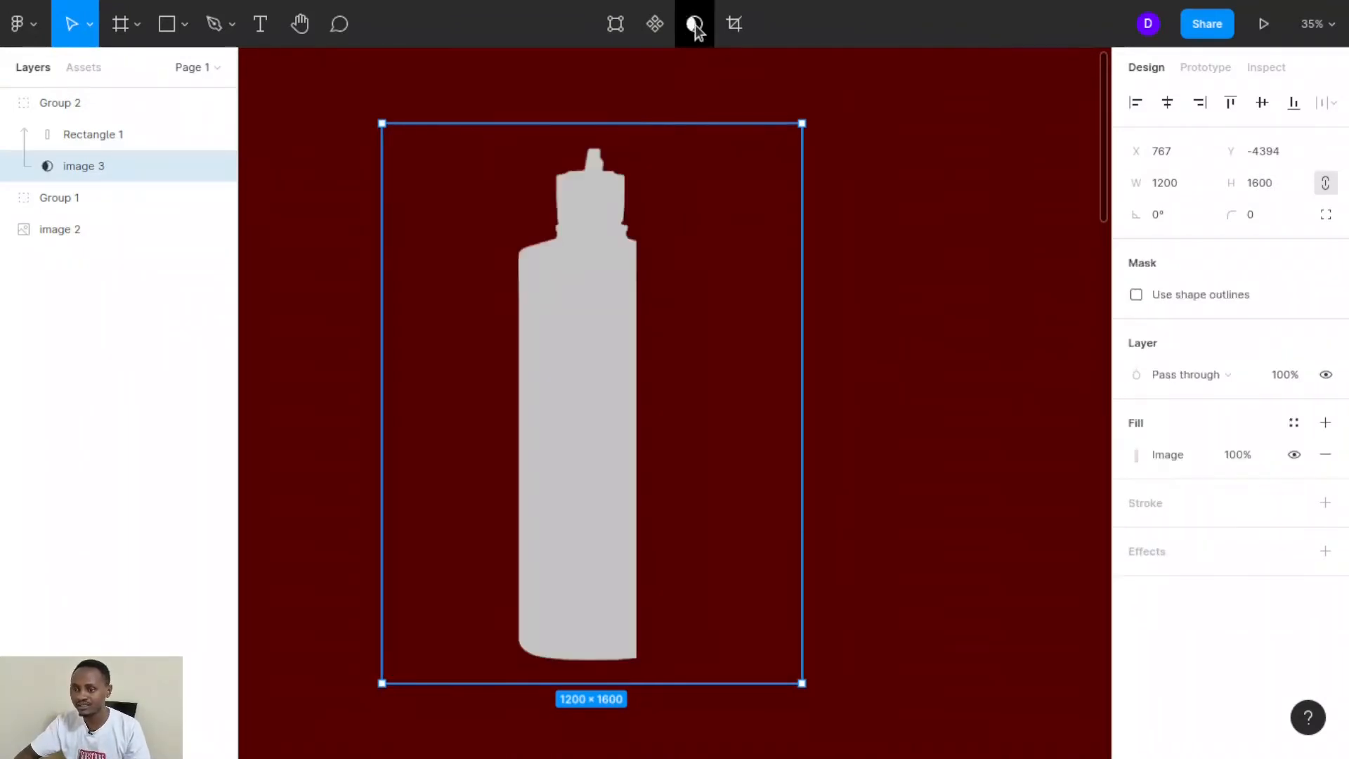
- Widen the masked rectangle to about 836 so it covers the whole bottle, and deselect it
{"action": "left_click", "coordinate": [636, 325]}
{"action": "left_click_drag", "start_coordinate": [635, 323], "coordinate": [731, 321]}
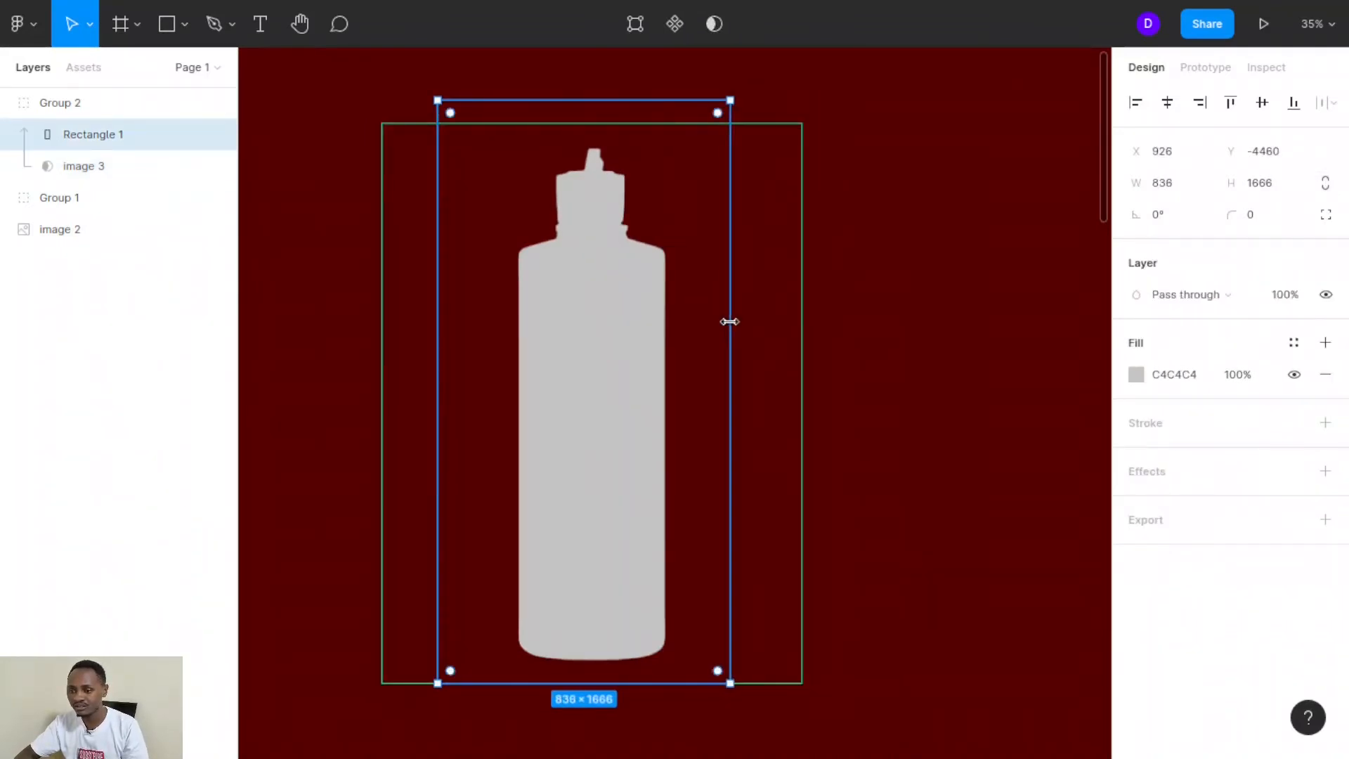
{"action": "left_click", "coordinate": [938, 373]}
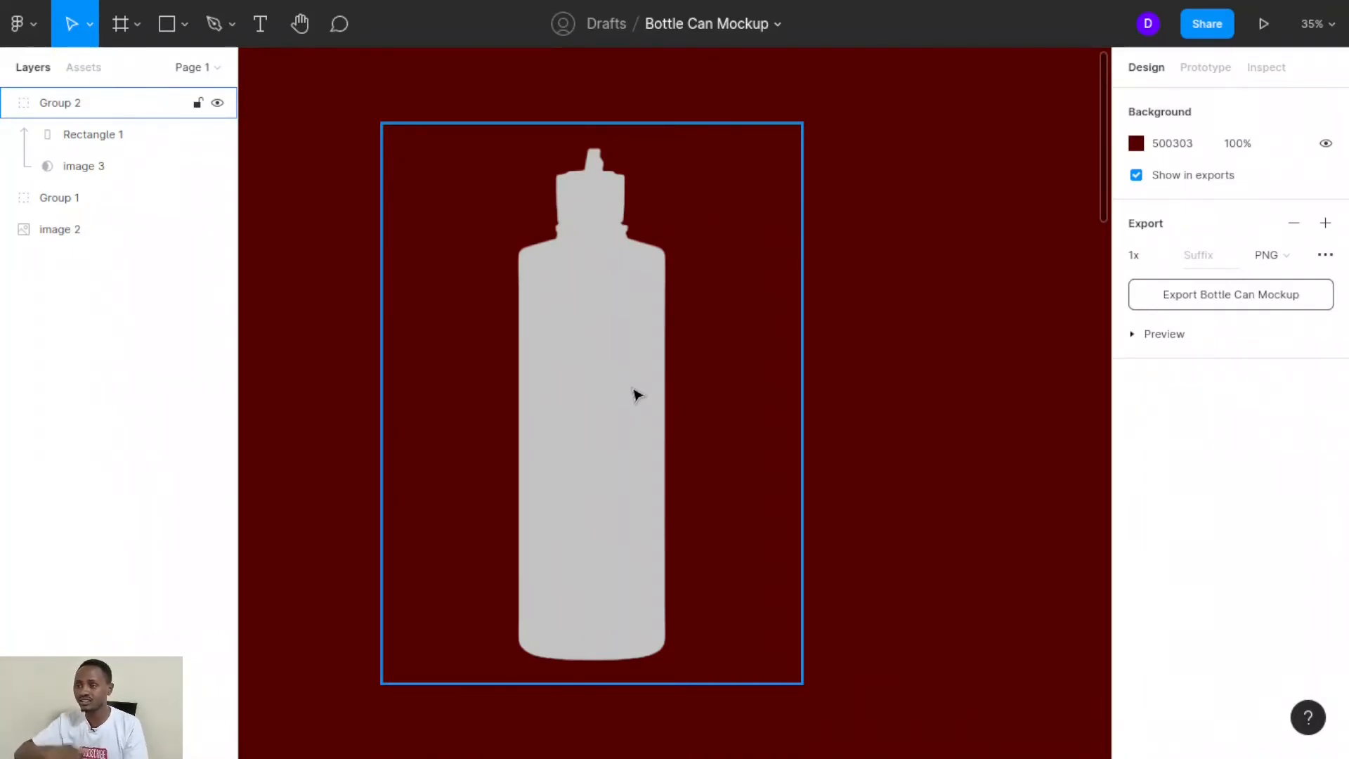
- Recolour the masked bottle group, trying red and pink shades before choosing the muted green 98B681
{"action": "left_click", "coordinate": [574, 394]}
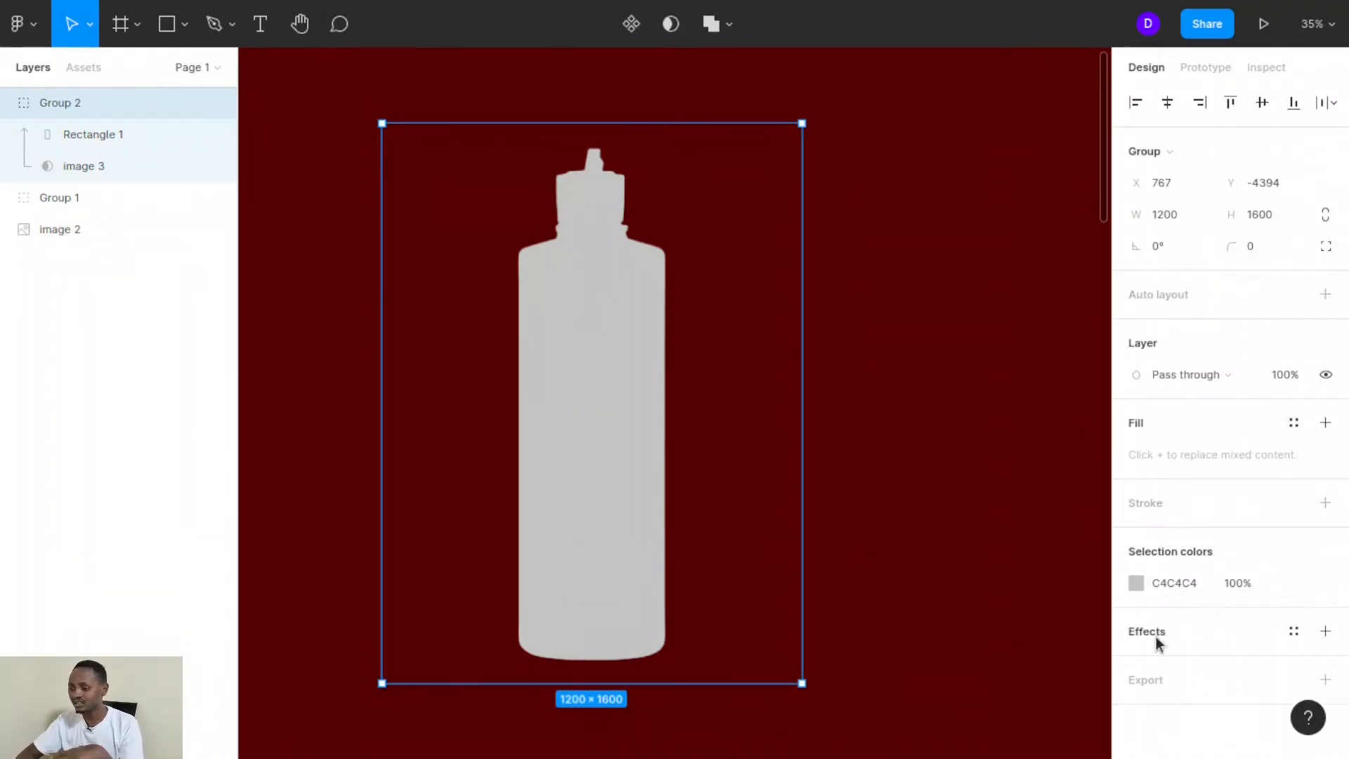
{"action": "left_click", "coordinate": [1136, 583]}
{"action": "mouse_move", "coordinate": [1071, 382]}
{"action": "left_mouse_down"}
{"action": "mouse_move", "coordinate": [1024, 364]}
{"action": "mouse_move", "coordinate": [1044, 299]}
{"action": "left_mouse_up"}
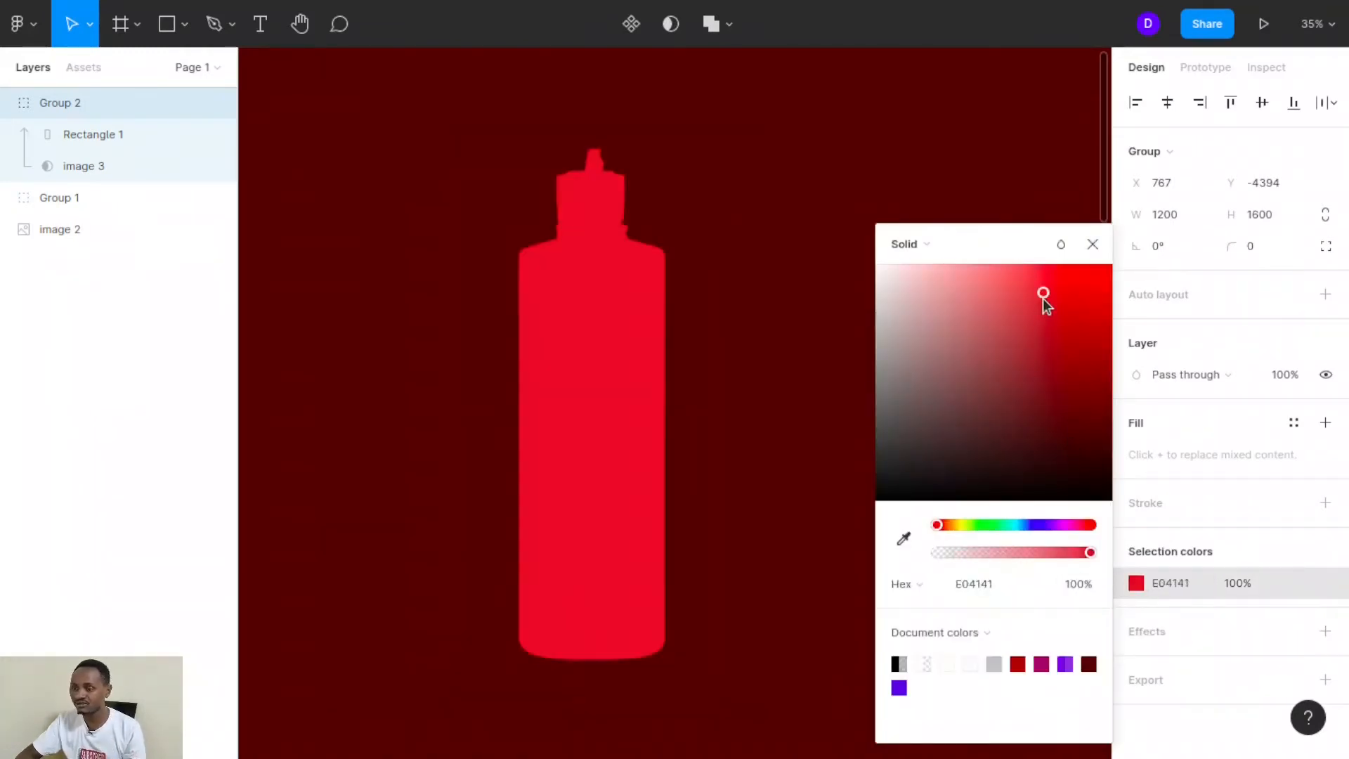
{"action": "left_click_drag", "start_coordinate": [977, 271], "coordinate": [943, 336]}
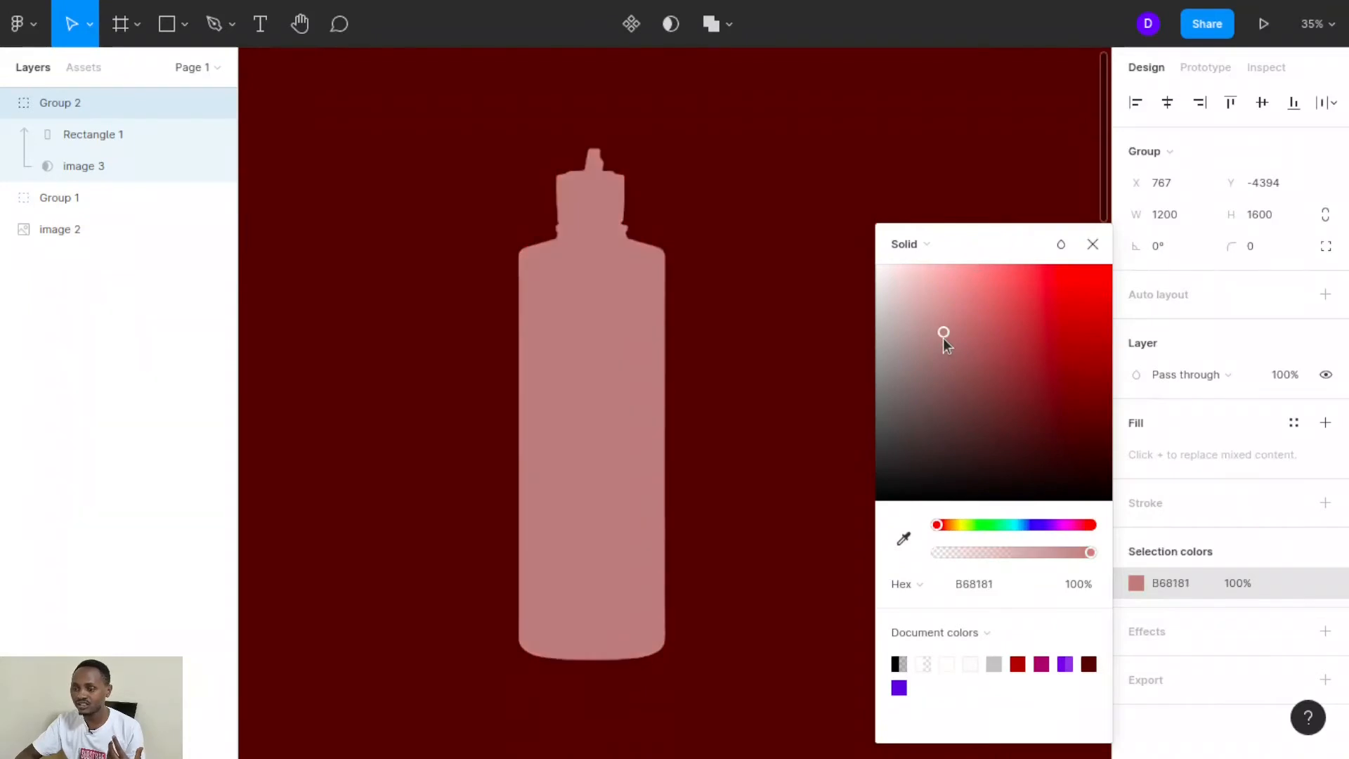
{"action": "left_click", "coordinate": [976, 527]}
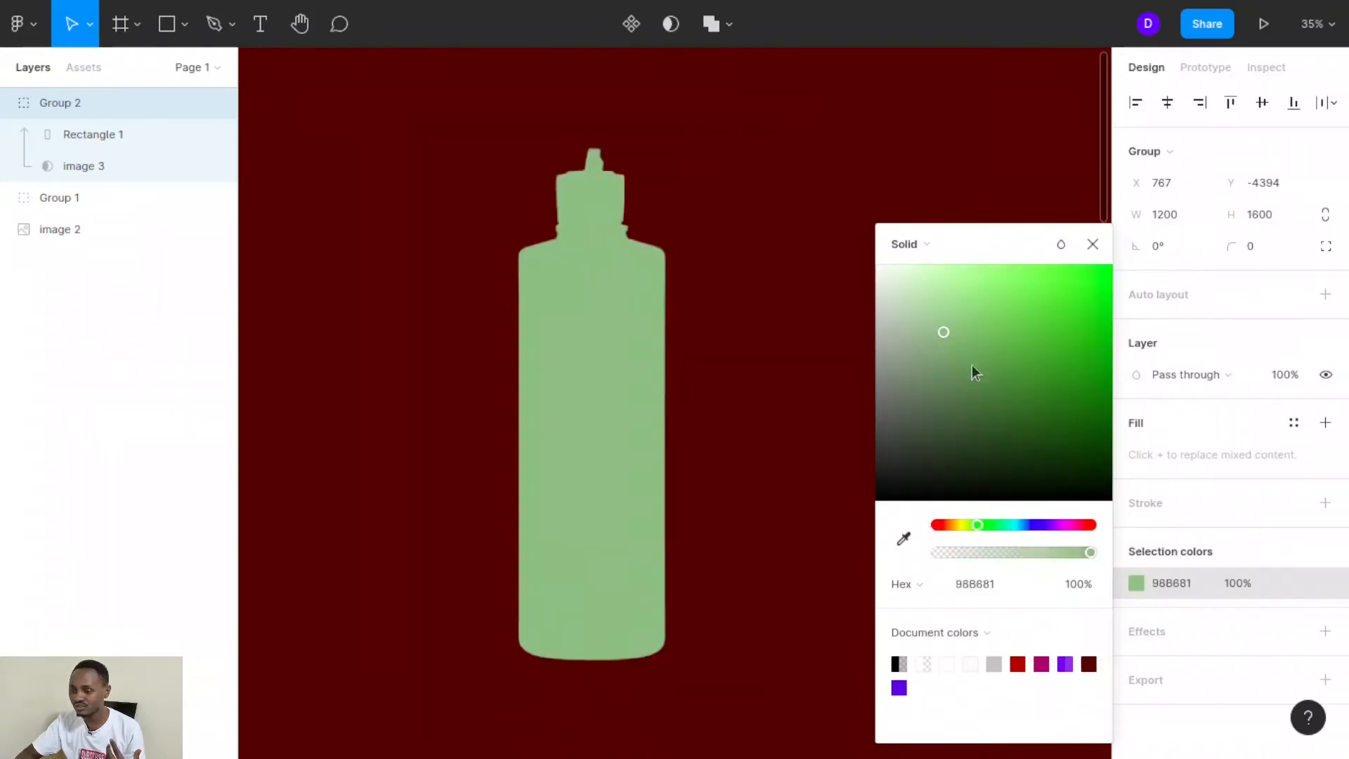
- Try a Linear gradient on the bottle with its opaque stop moved to the transparent end
{"action": "left_click", "coordinate": [955, 246]}
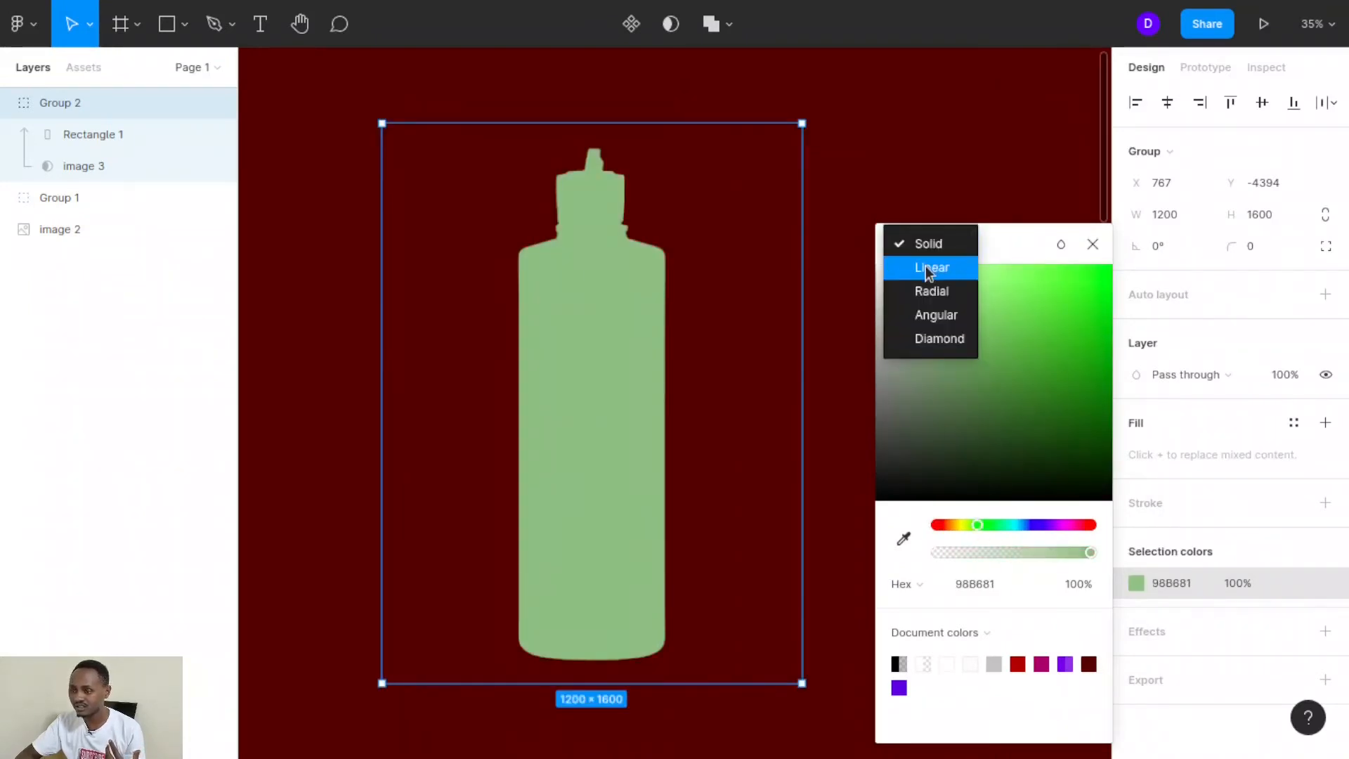
{"action": "left_click", "coordinate": [929, 270]}
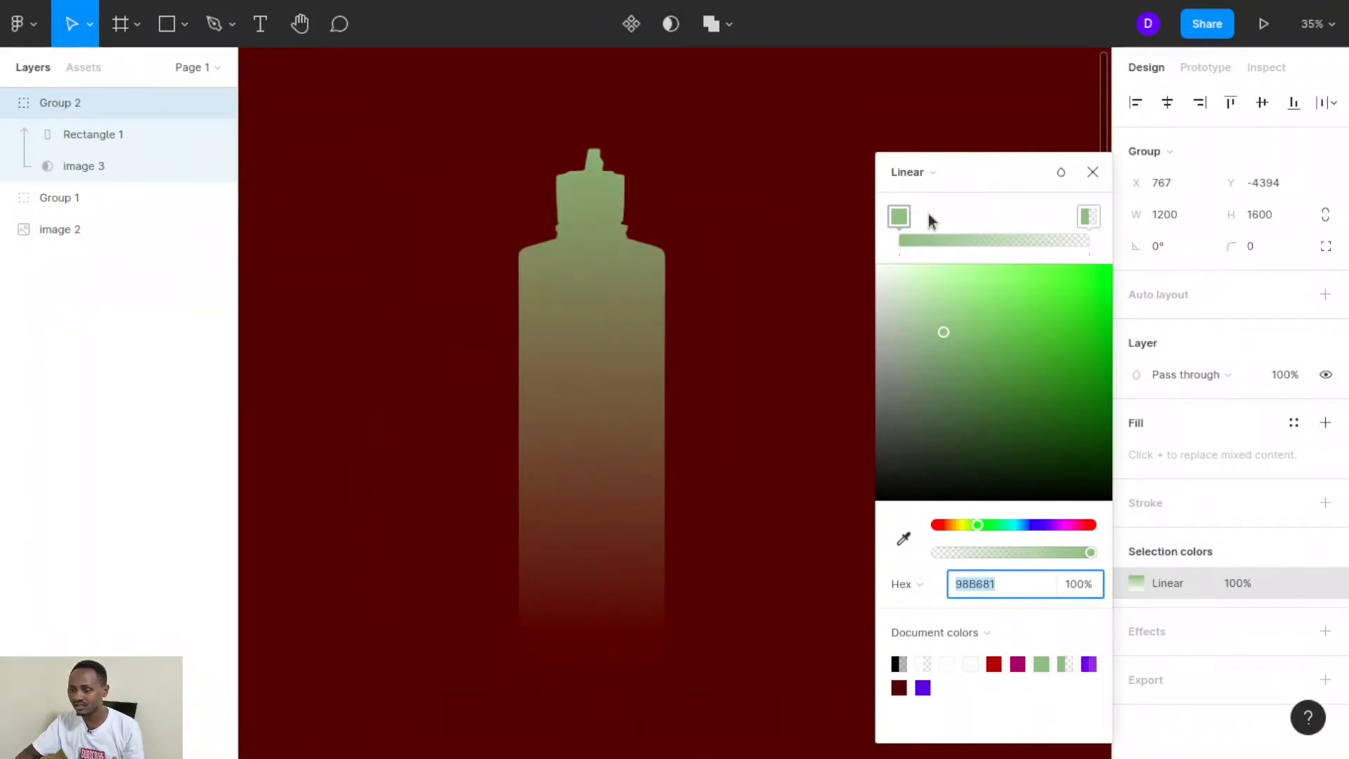
{"action": "left_click_drag", "start_coordinate": [907, 219], "coordinate": [1080, 316]}
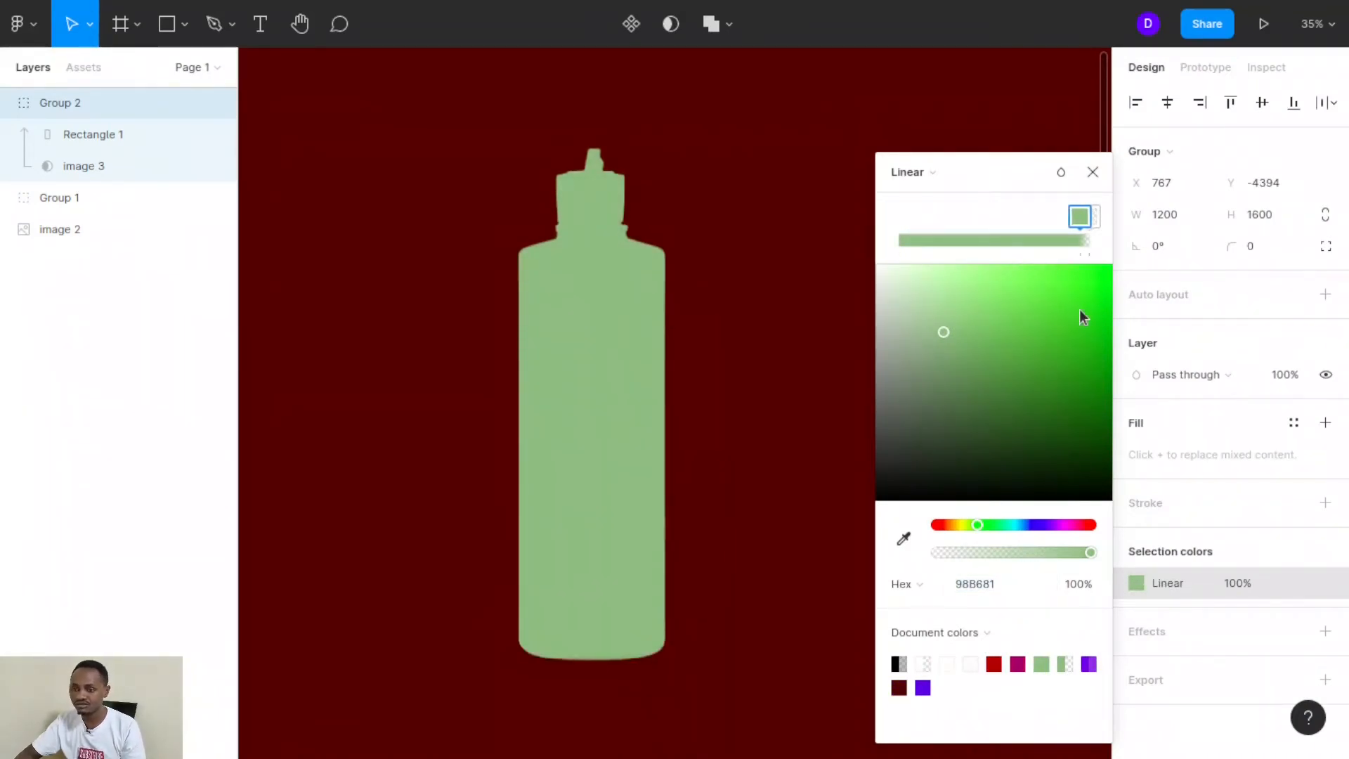
- Switch the bottle's gradient to Angular, set its opaque stop to B7D99C and move that stop near the start
{"action": "left_click", "coordinate": [950, 179]}
{"action": "left_click", "coordinate": [931, 220]}
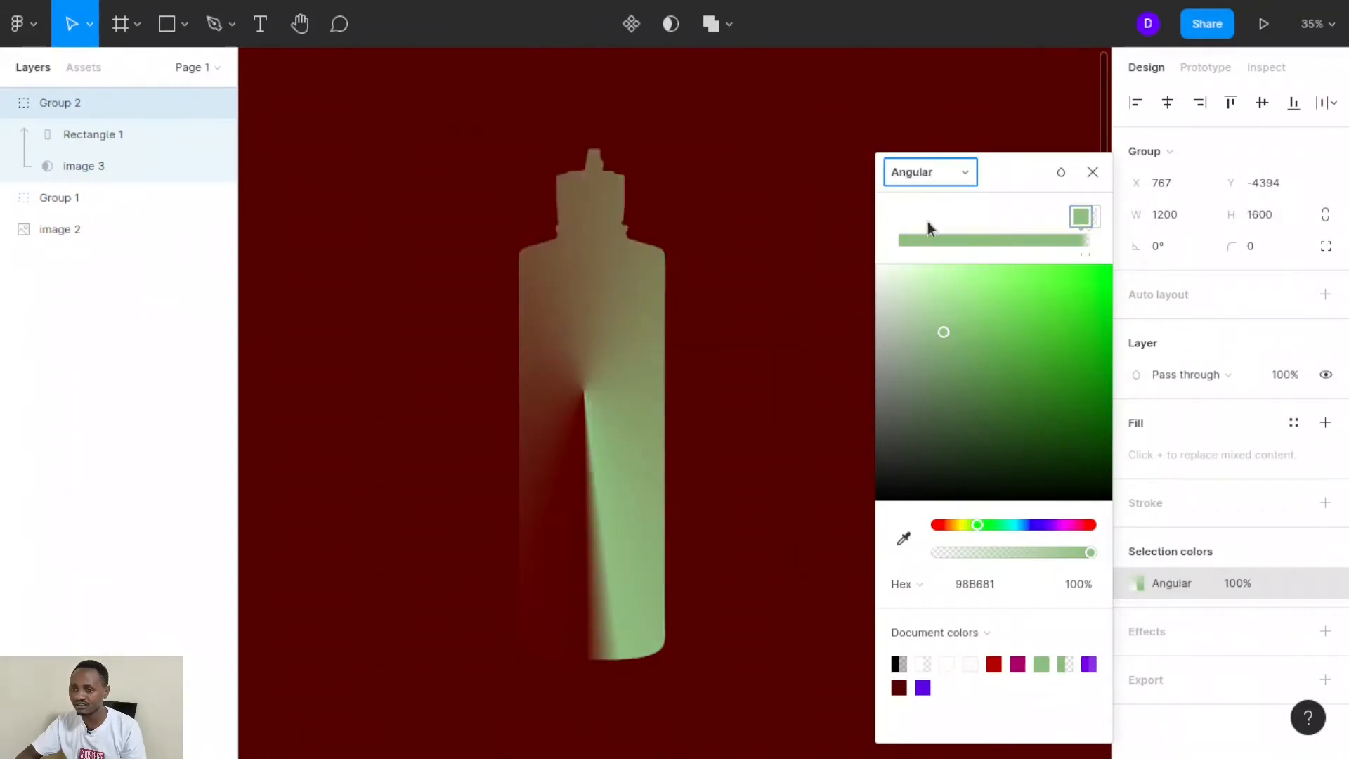
{"action": "left_click", "coordinate": [941, 302]}
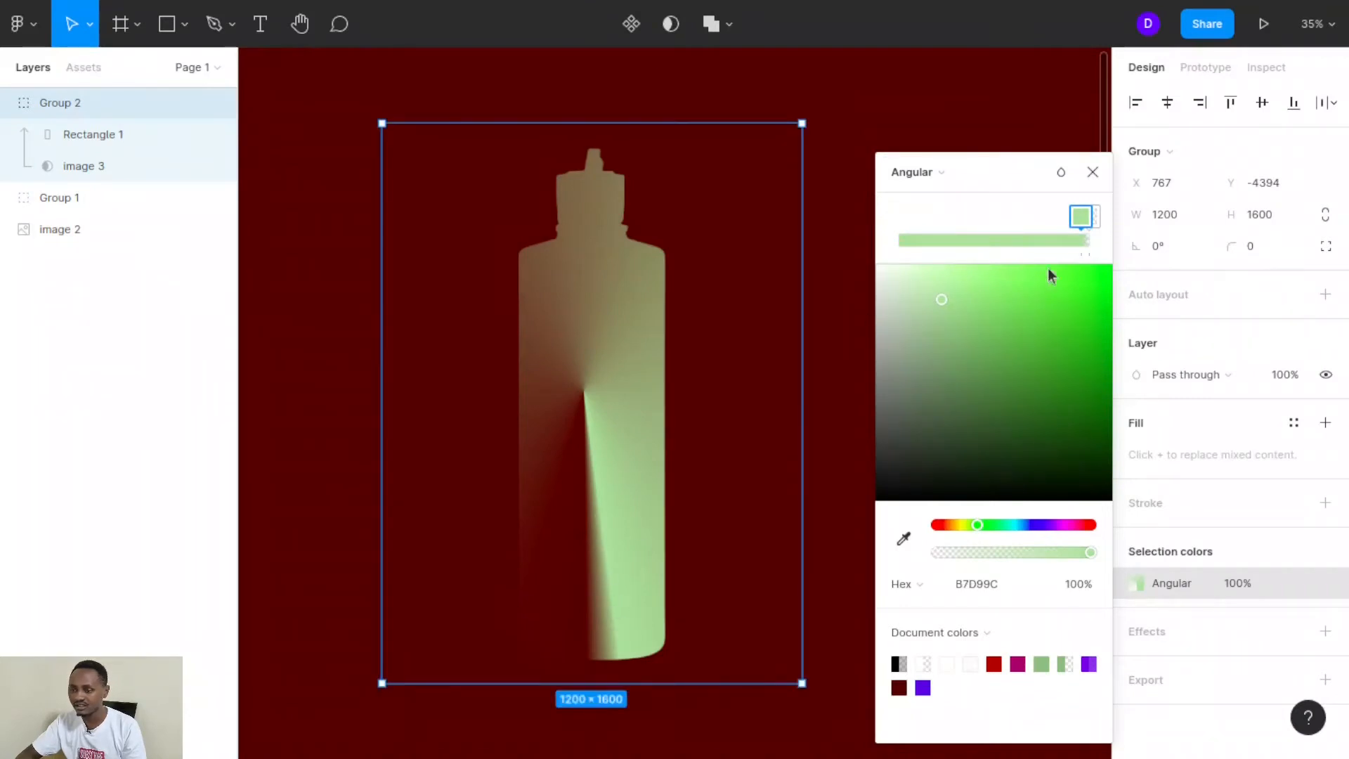
{"action": "left_click_drag", "start_coordinate": [1087, 222], "coordinate": [913, 242]}
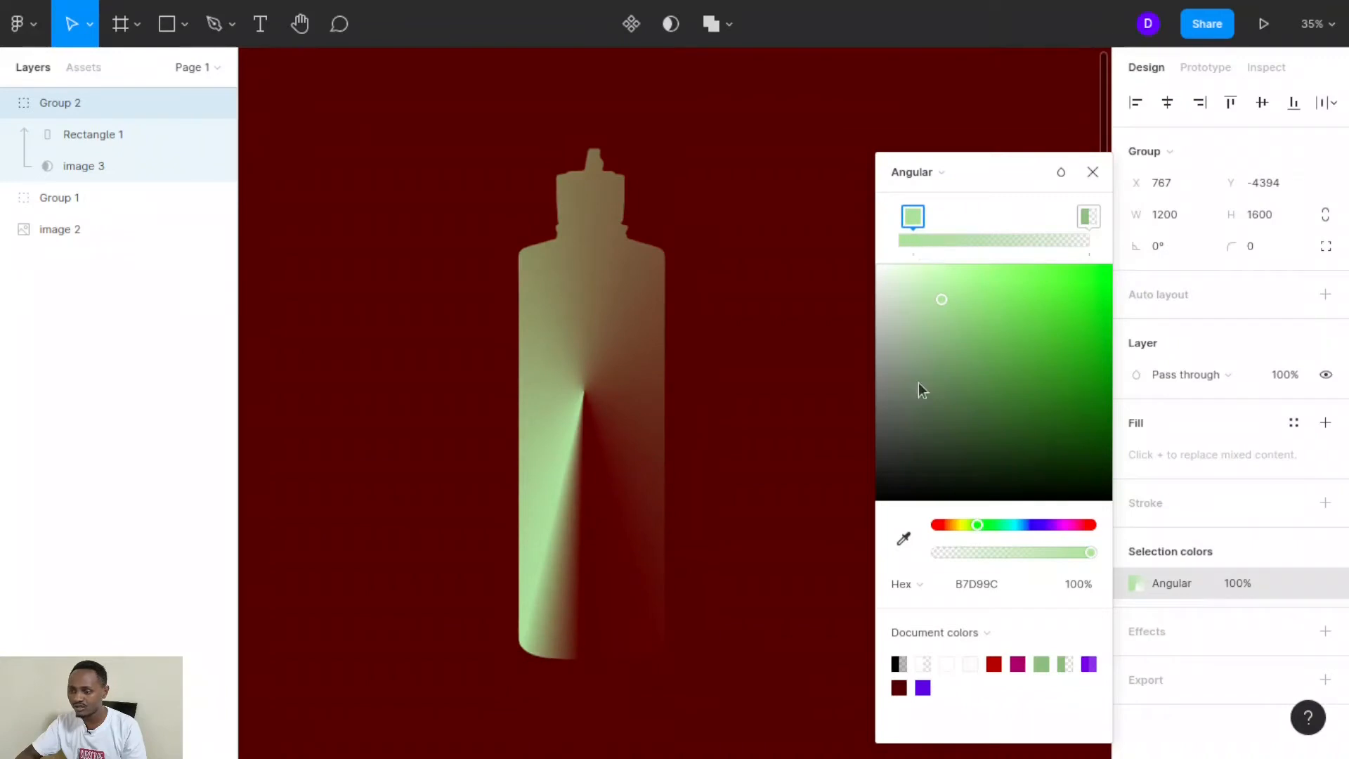
- Return the bottle's colour to a Solid fill and move the group left to about X 476, Y -4423
{"action": "left_click", "coordinate": [941, 173]}
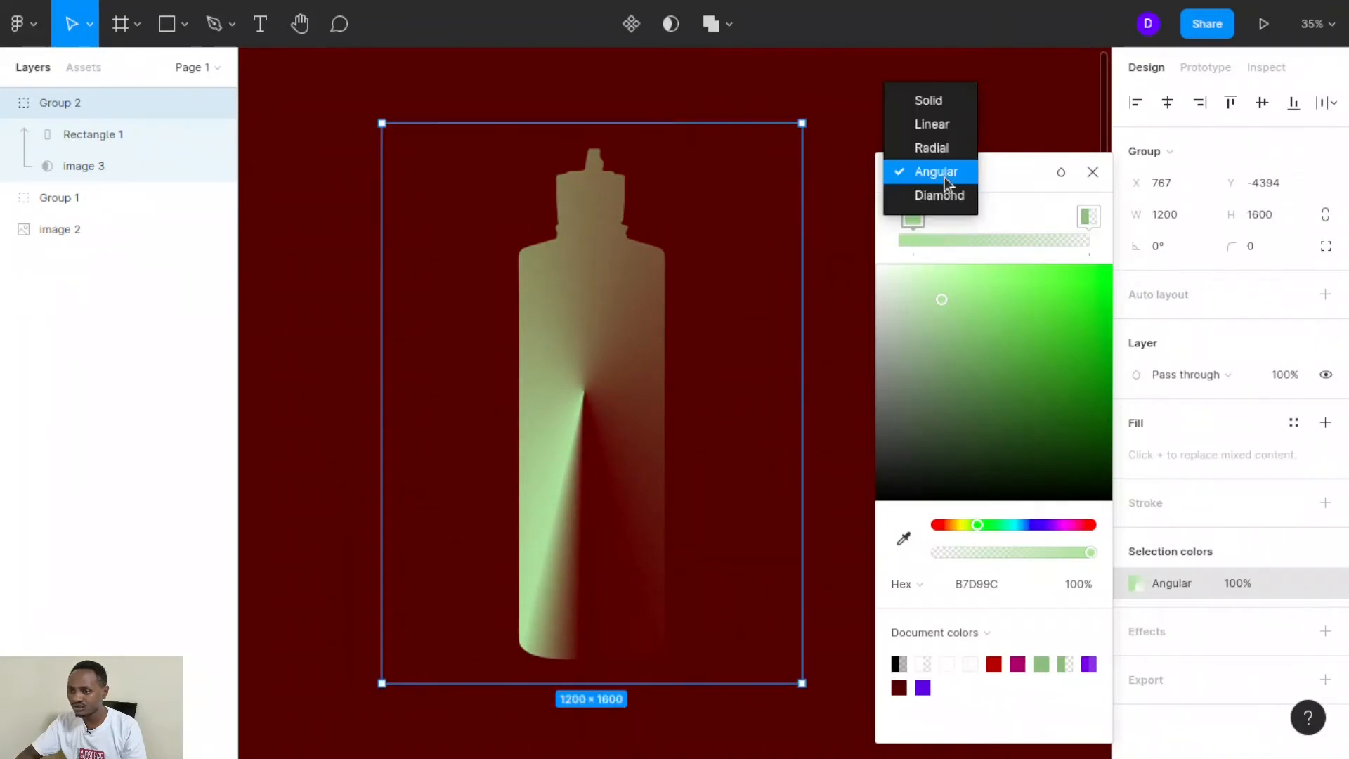
{"action": "left_click", "coordinate": [934, 111]}
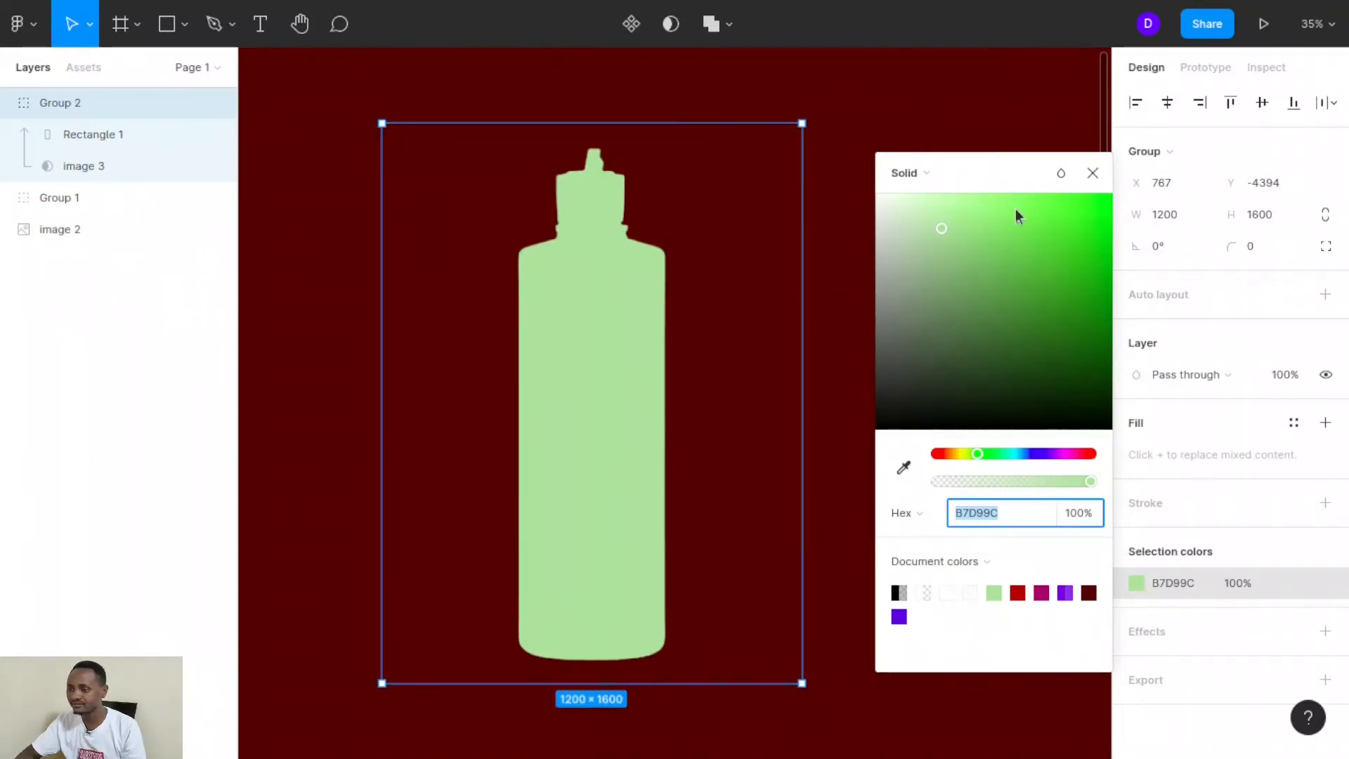
{"action": "left_click", "coordinate": [1092, 173]}
{"action": "left_click", "coordinate": [980, 373]}
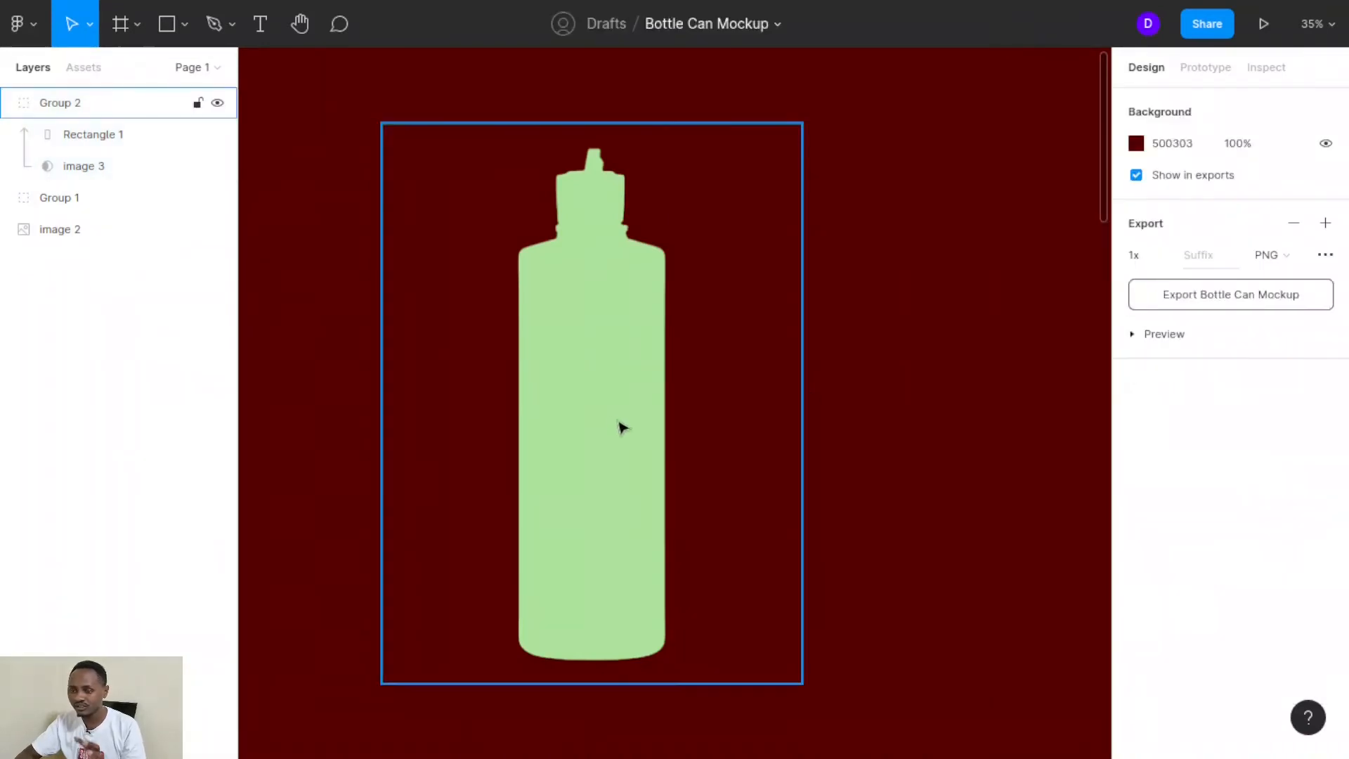
{"action": "left_click_drag", "start_coordinate": [583, 415], "coordinate": [501, 411]}
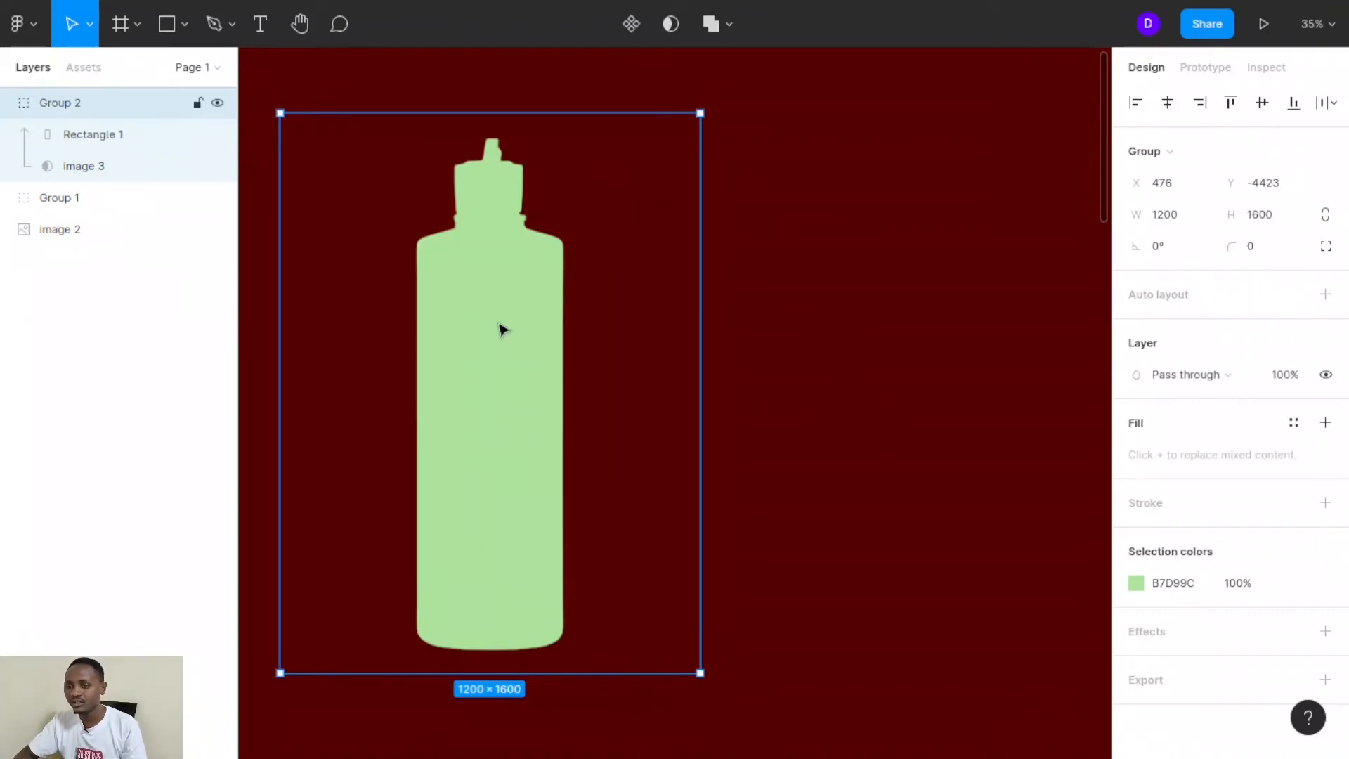
- Change the canvas background to the dark magenta 6B0850 after trying pale pinks, and close the colour settings
{"action": "left_click", "coordinate": [891, 265]}
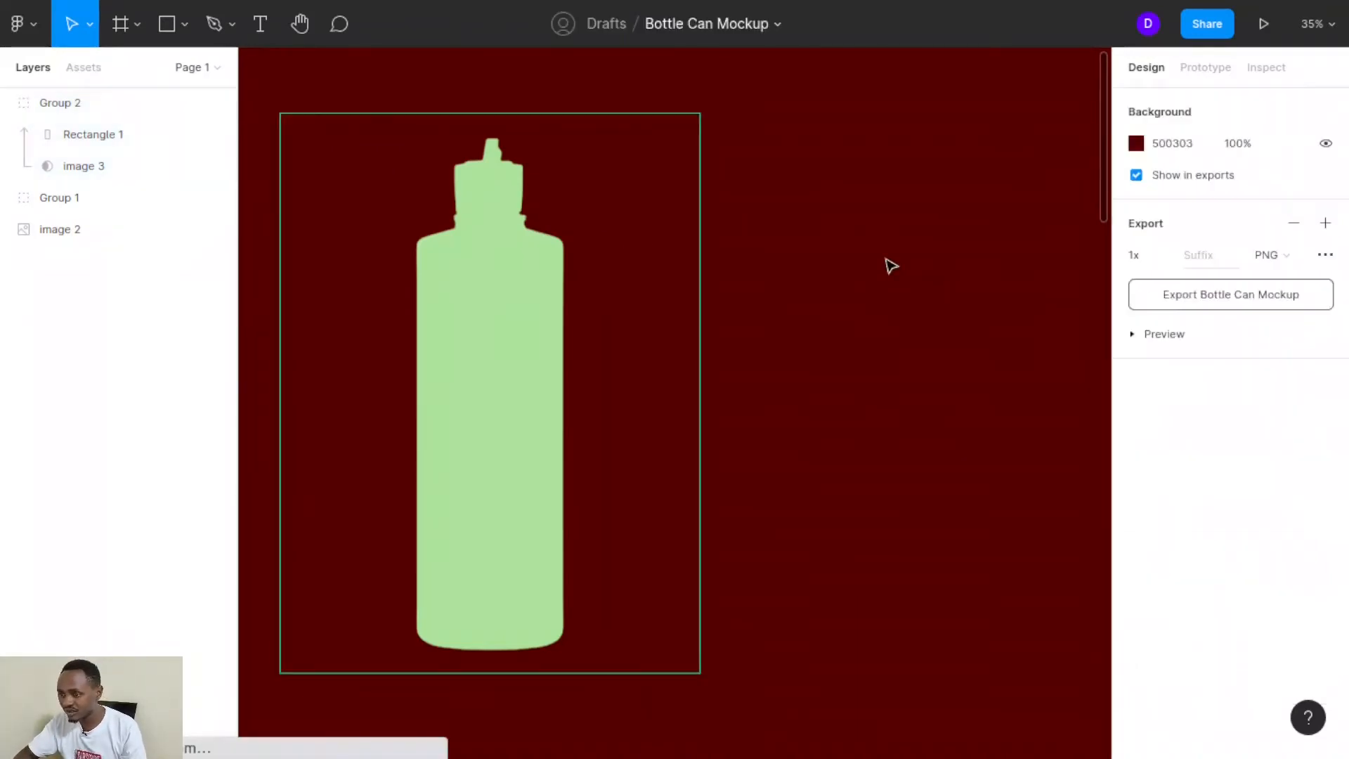
{"action": "left_click", "coordinate": [1132, 141]}
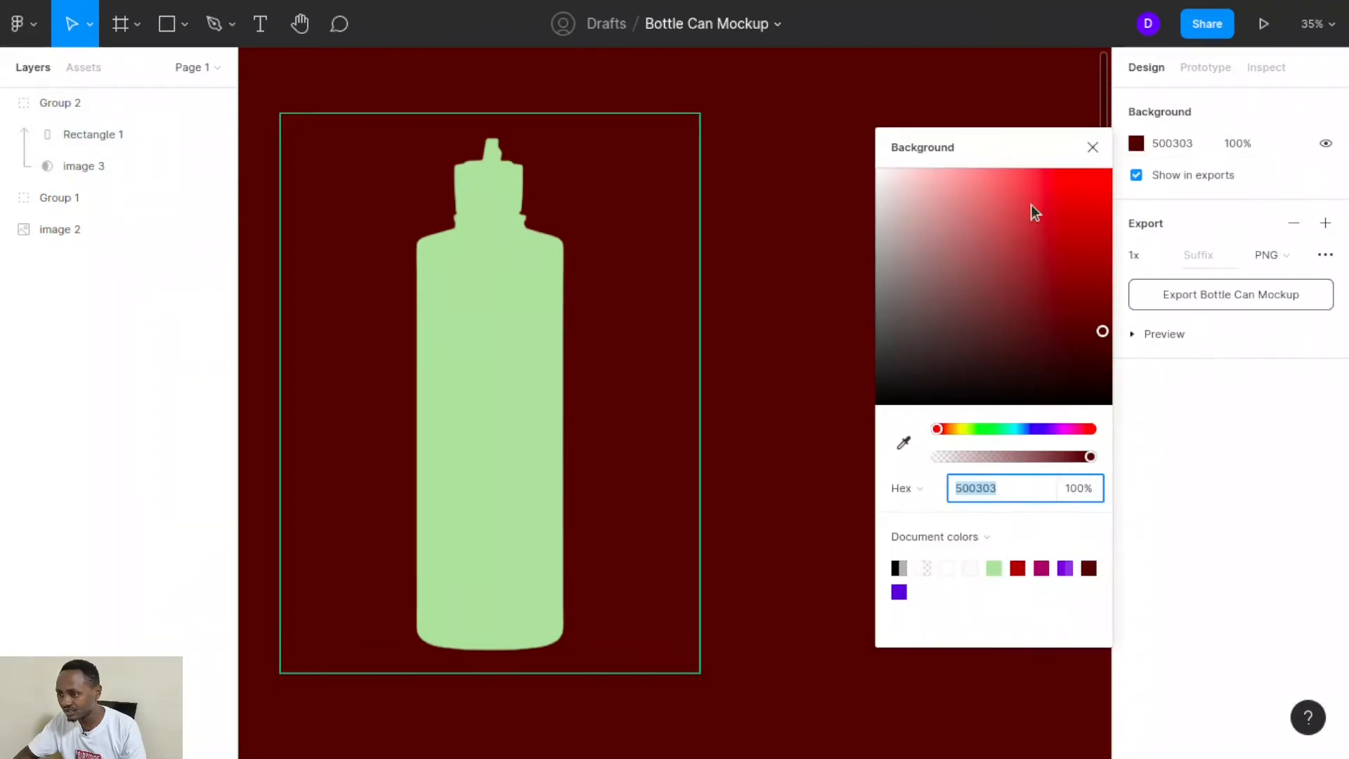
{"action": "left_click", "coordinate": [1073, 429]}
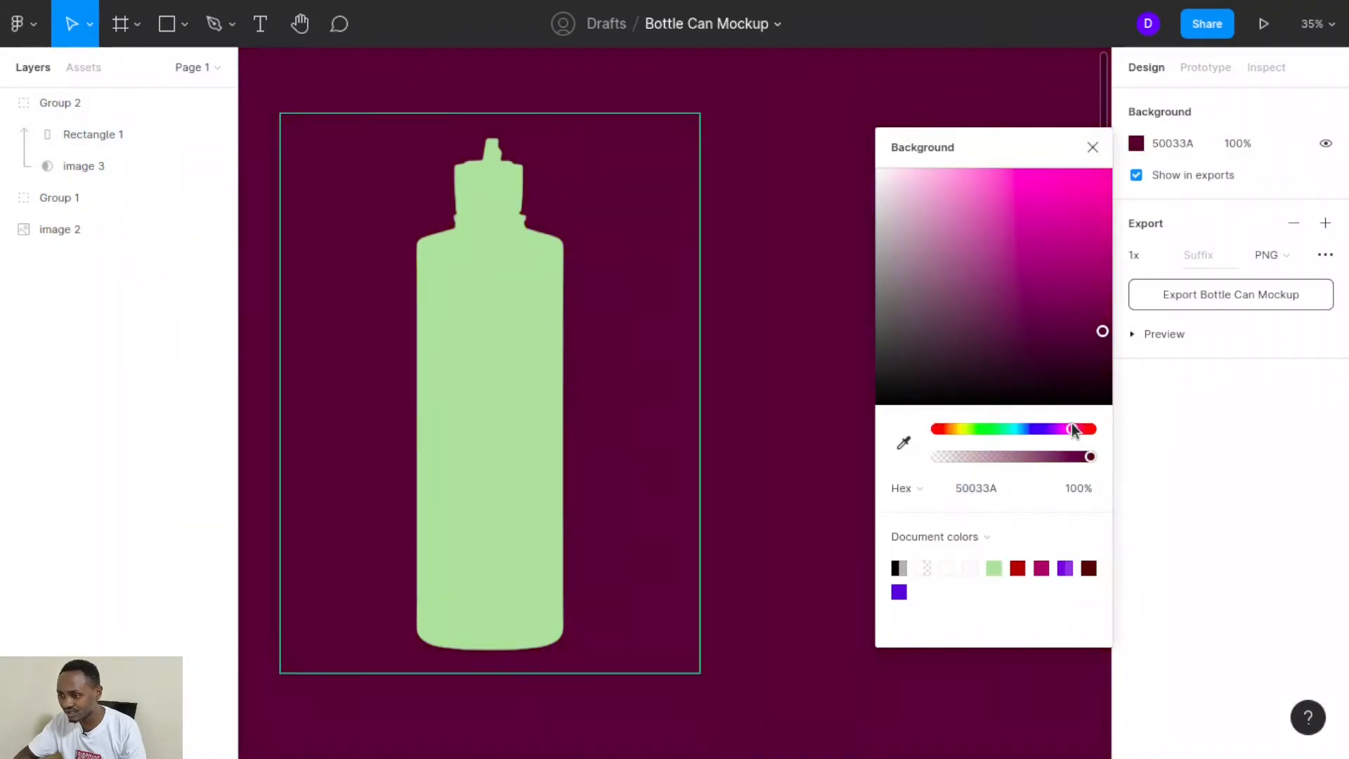
{"action": "left_click", "coordinate": [919, 179]}
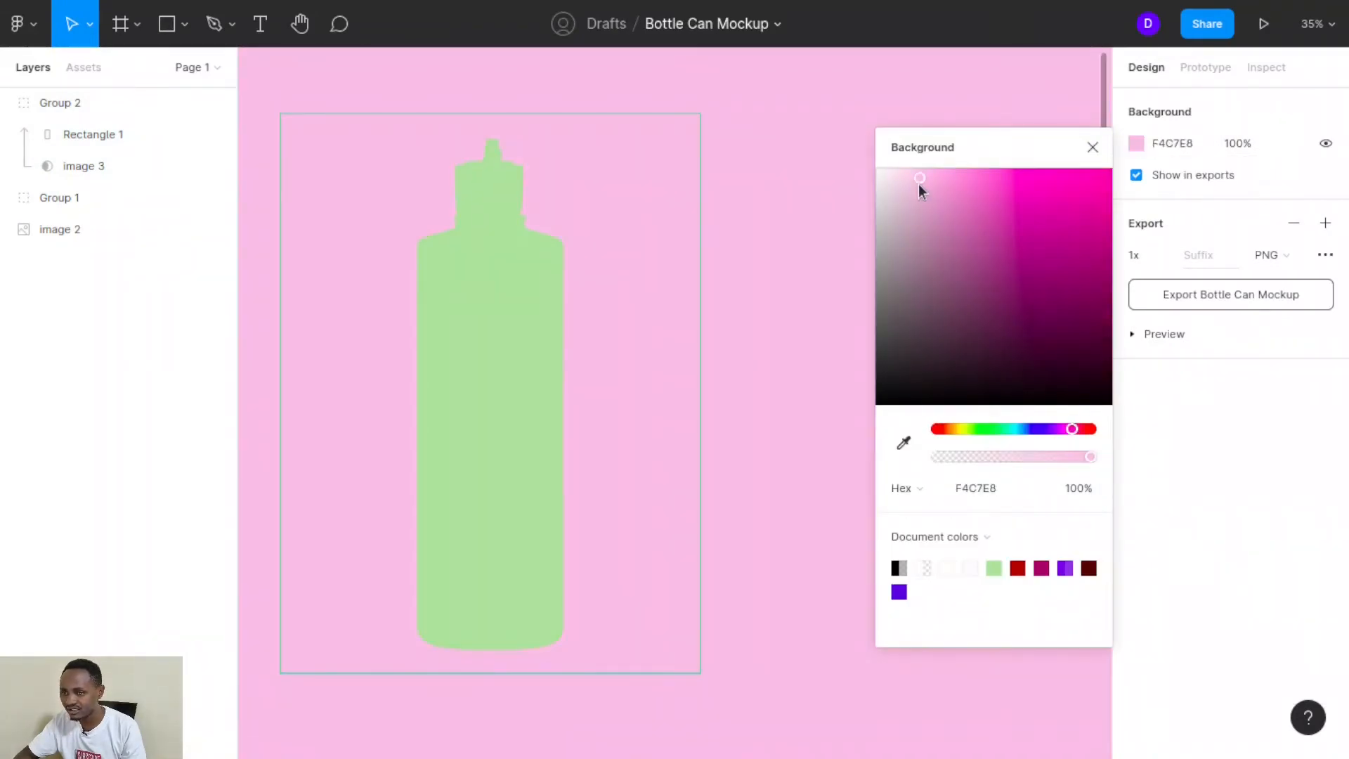
{"action": "left_click", "coordinate": [892, 180]}
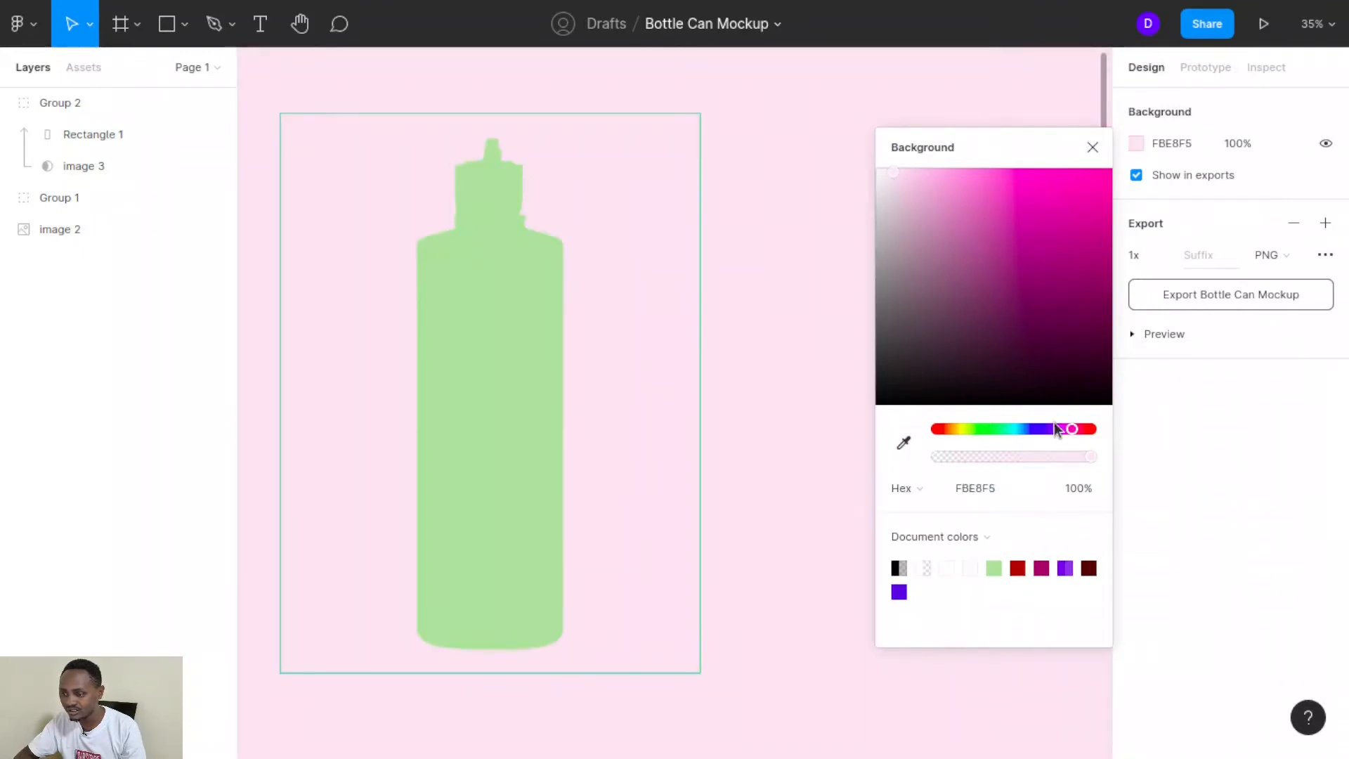
{"action": "mouse_move", "coordinate": [1075, 310]}
{"action": "left_mouse_down"}
{"action": "mouse_move", "coordinate": [1072, 294]}
{"action": "mouse_move", "coordinate": [1082, 312]}
{"action": "mouse_move", "coordinate": [1094, 294]}
{"action": "mouse_move", "coordinate": [1094, 310]}
{"action": "left_mouse_up"}
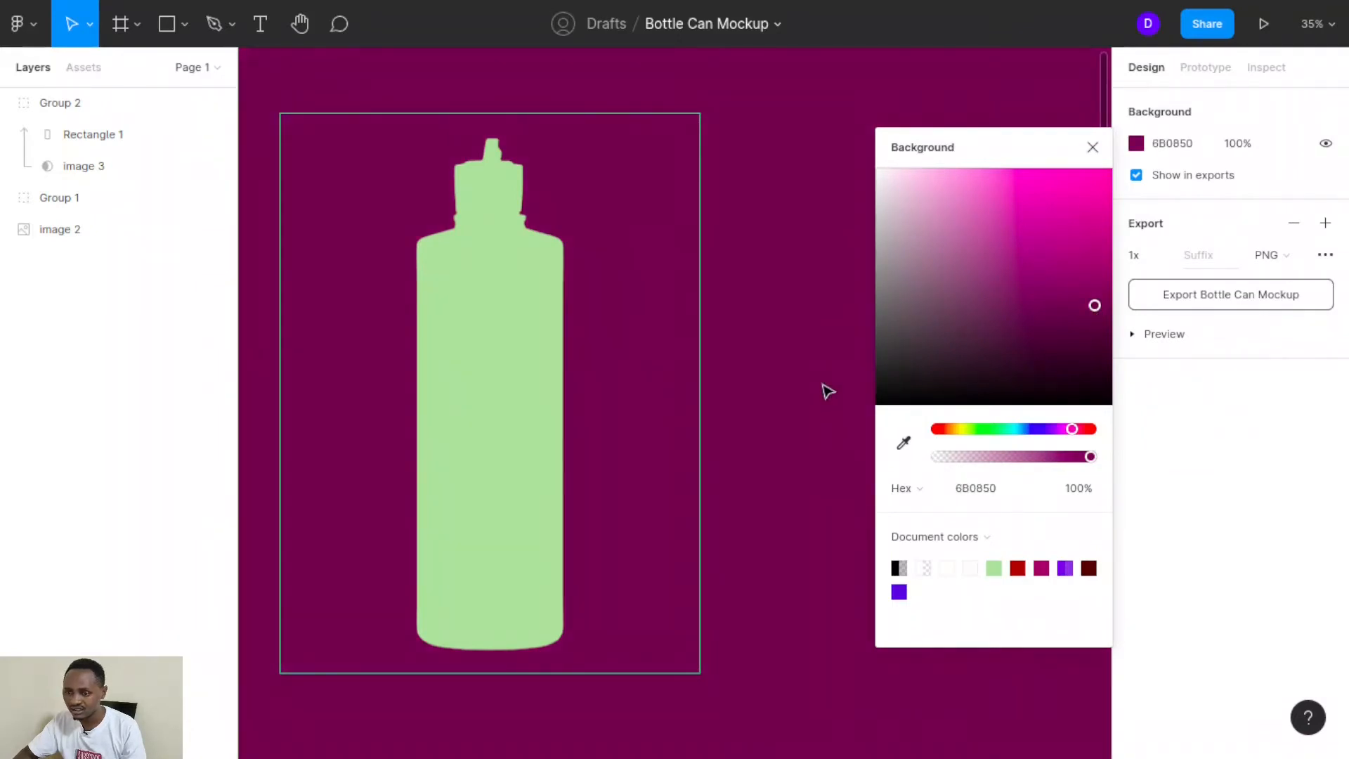
{"action": "left_click", "coordinate": [1093, 147]}
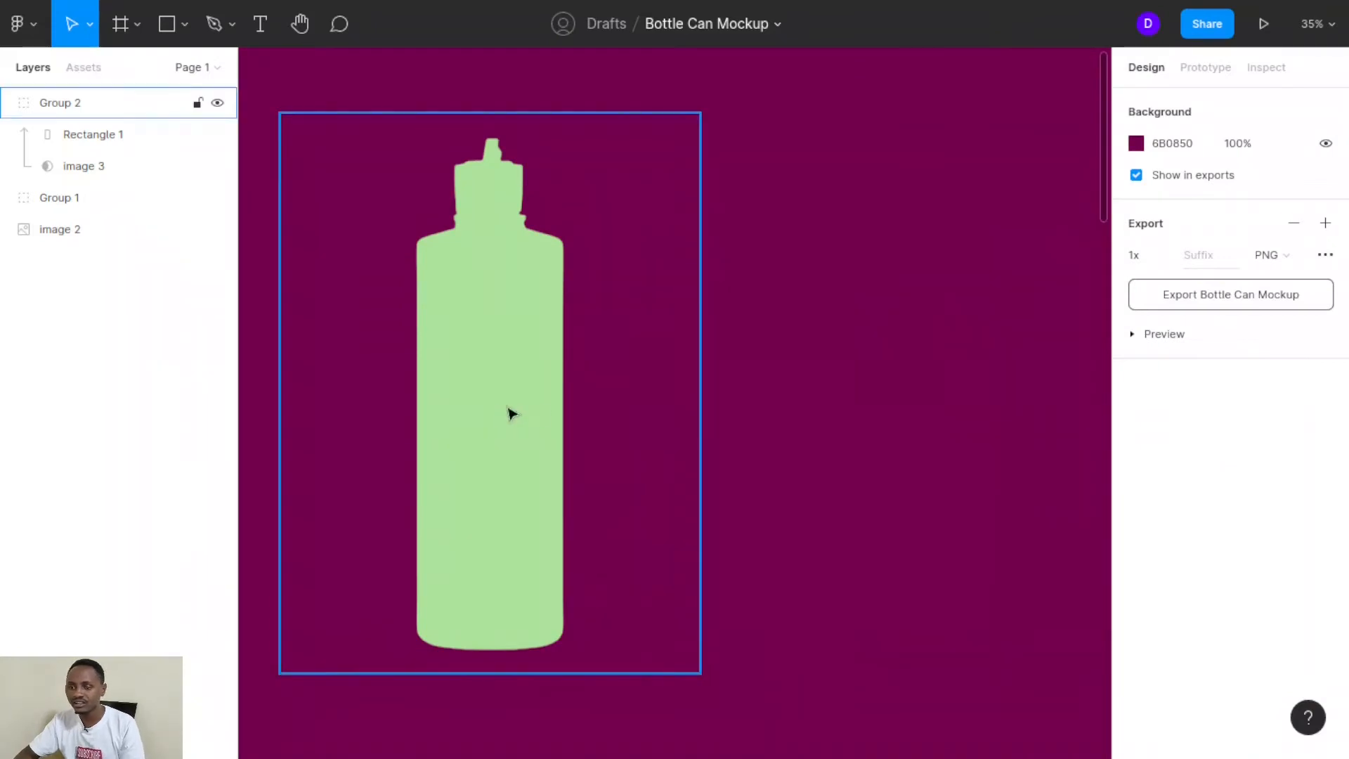
- Move the bottle group to about X 414, Y -4482 and add a drop shadow with a Y offset of 15
{"action": "left_click_drag", "start_coordinate": [512, 413], "coordinate": [483, 391]}
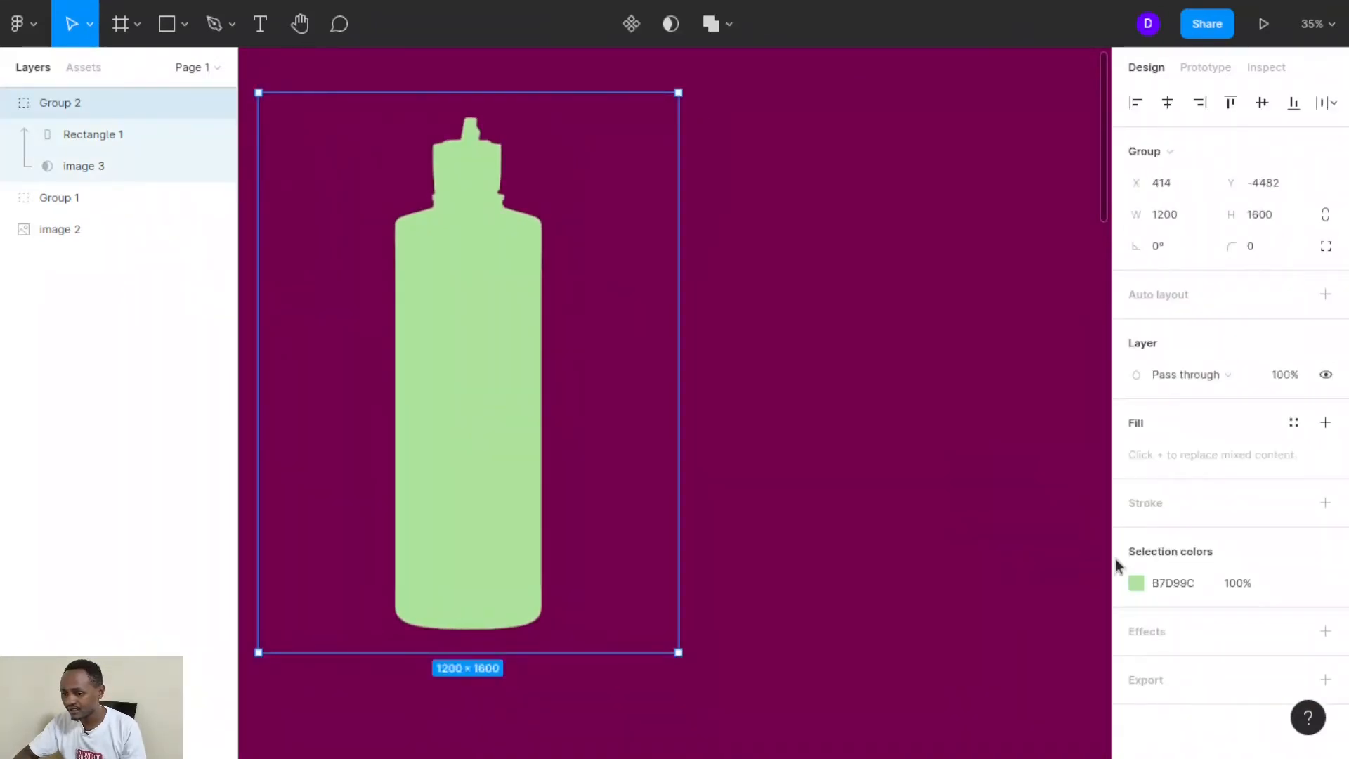
{"action": "left_click", "coordinate": [1325, 636]}
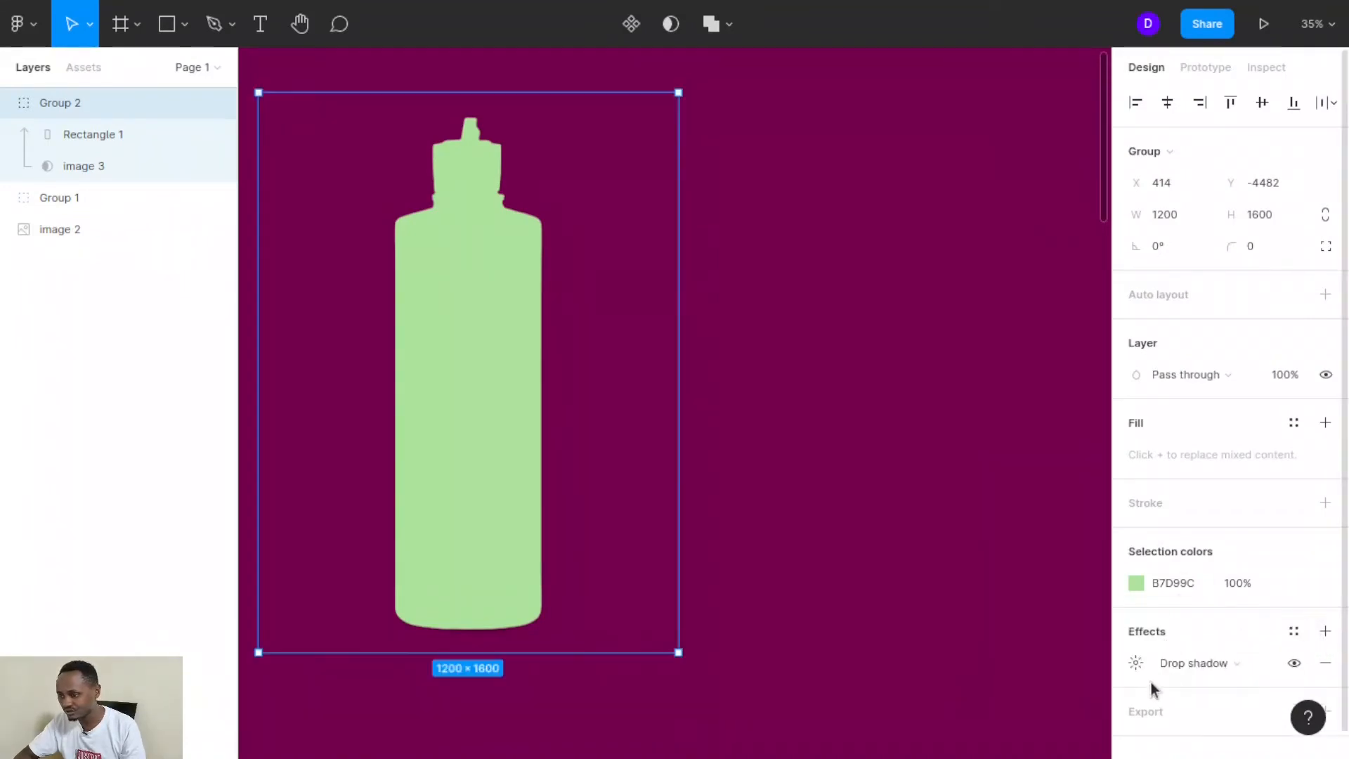
{"action": "left_click", "coordinate": [1134, 663]}
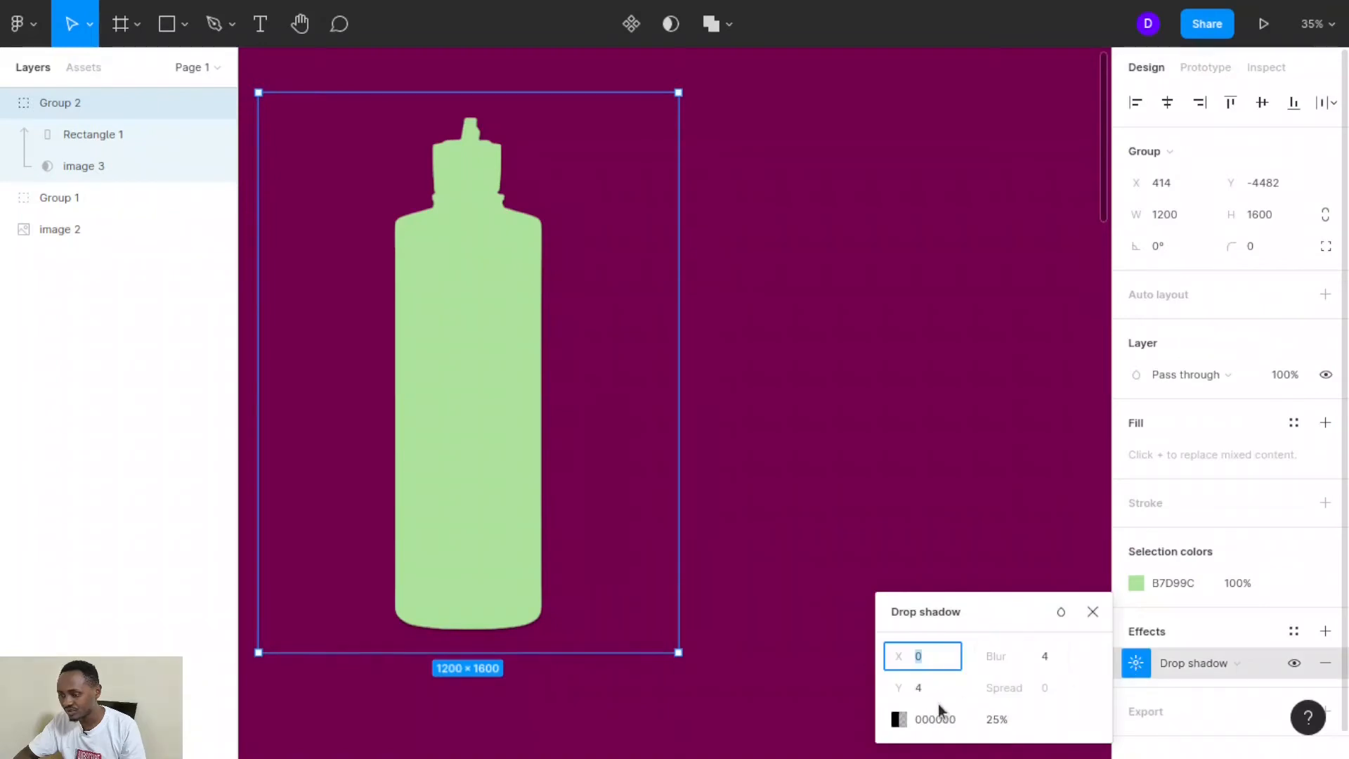
{"action": "left_click", "coordinate": [933, 689]}
{"action": "type", "text": "15"}
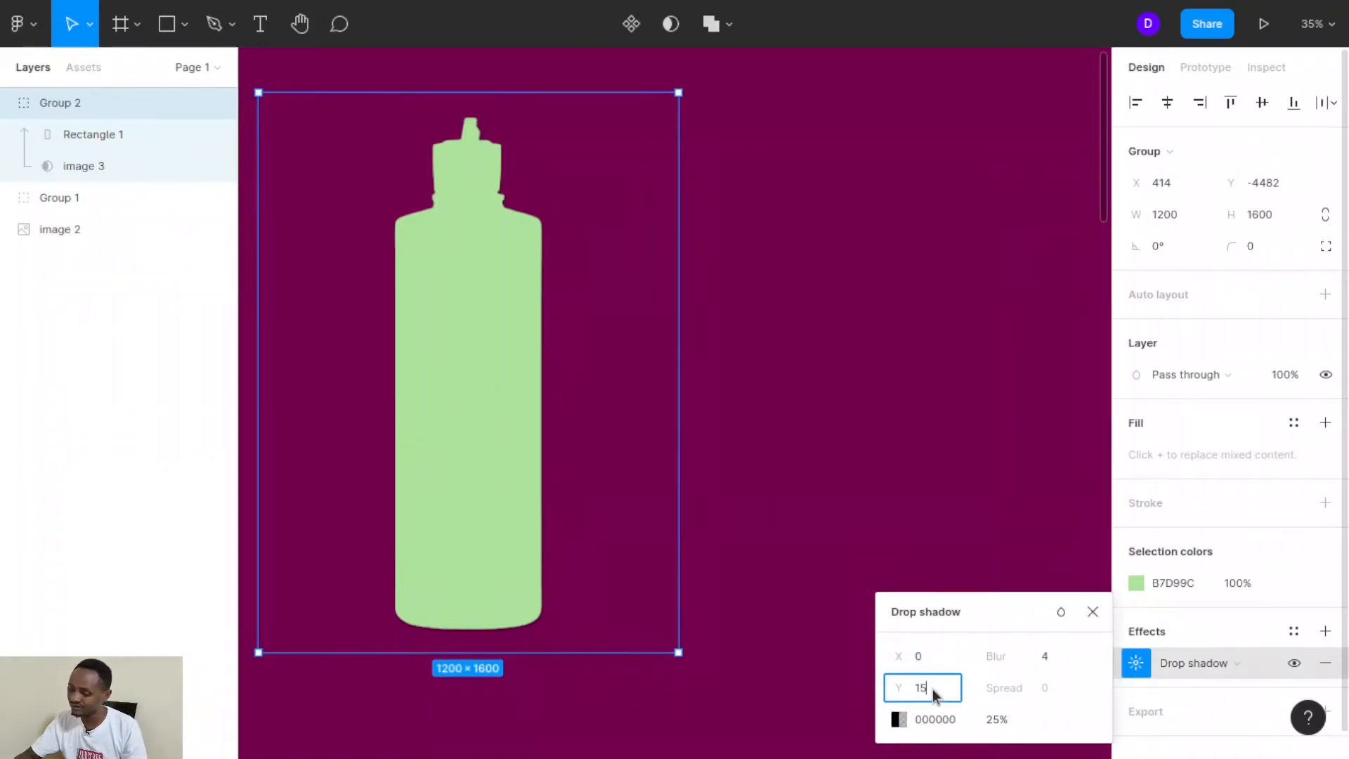
{"action": "left_click", "coordinate": [1063, 716]}
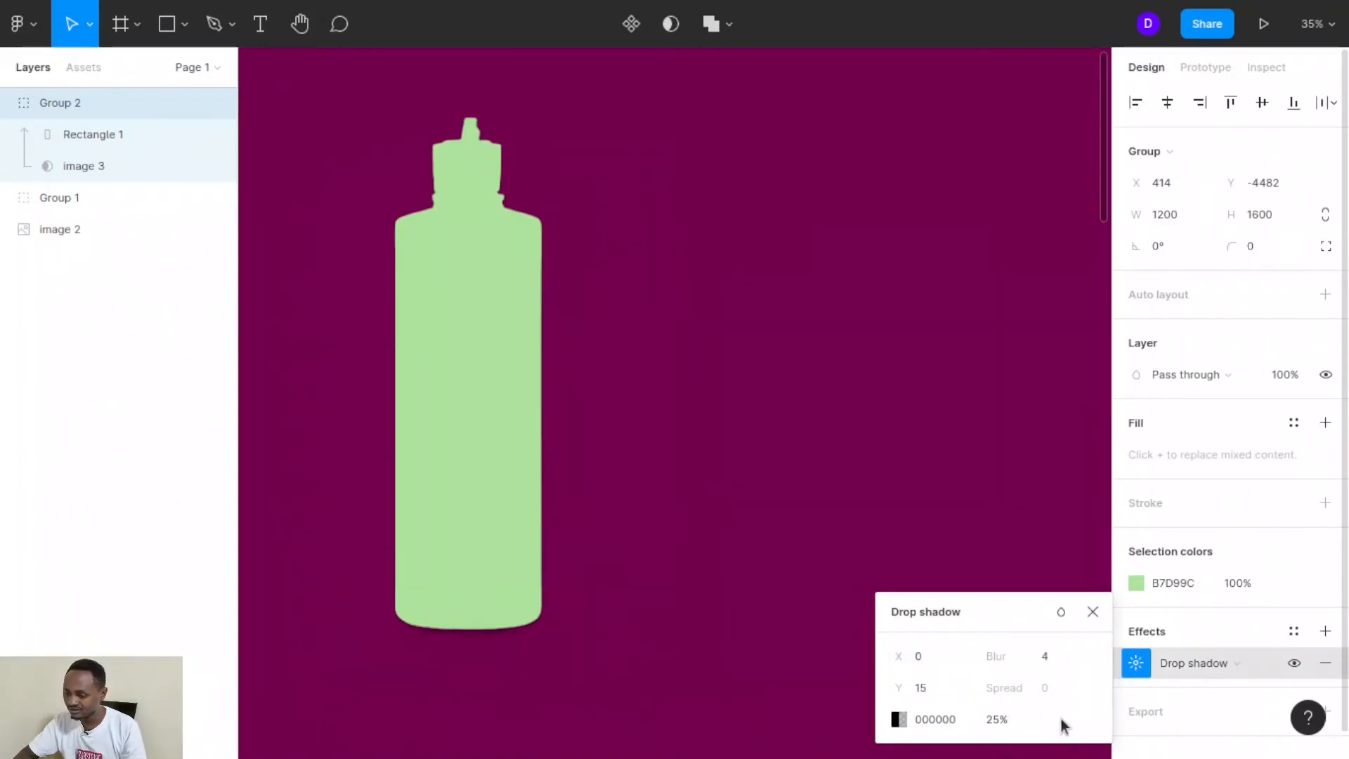
- Set the bottle's drop shadow opacity to 50% and deselect the group
{"action": "left_click", "coordinate": [999, 719]}
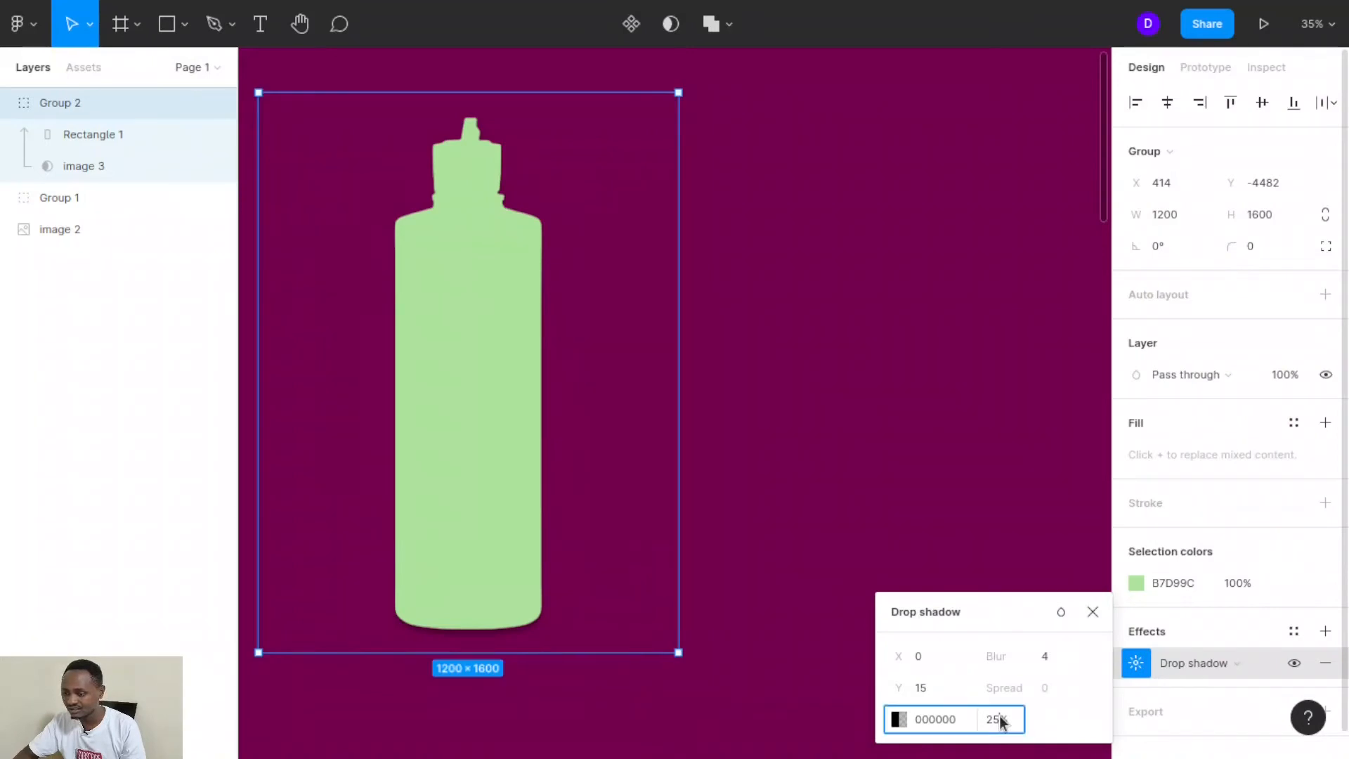
{"action": "type", "text": "50"}
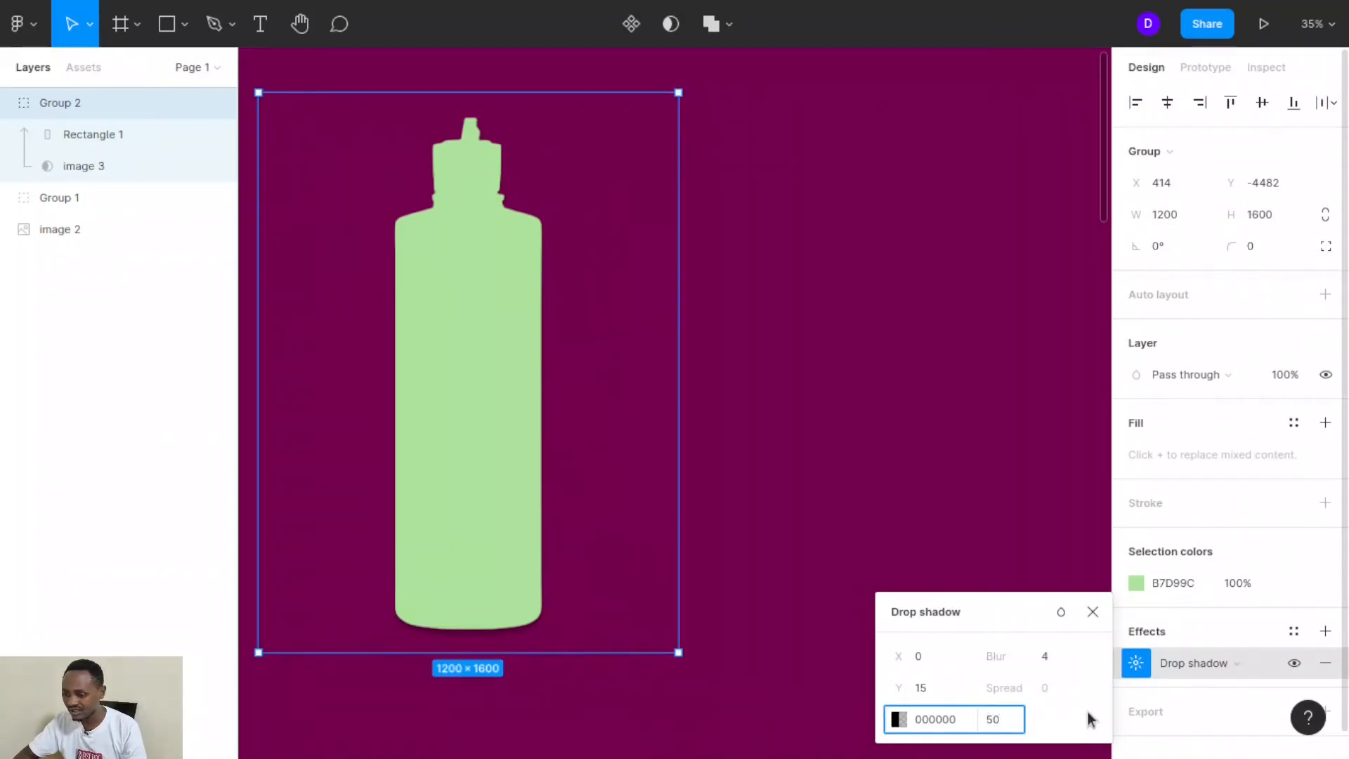
{"action": "key", "text": "Return"}
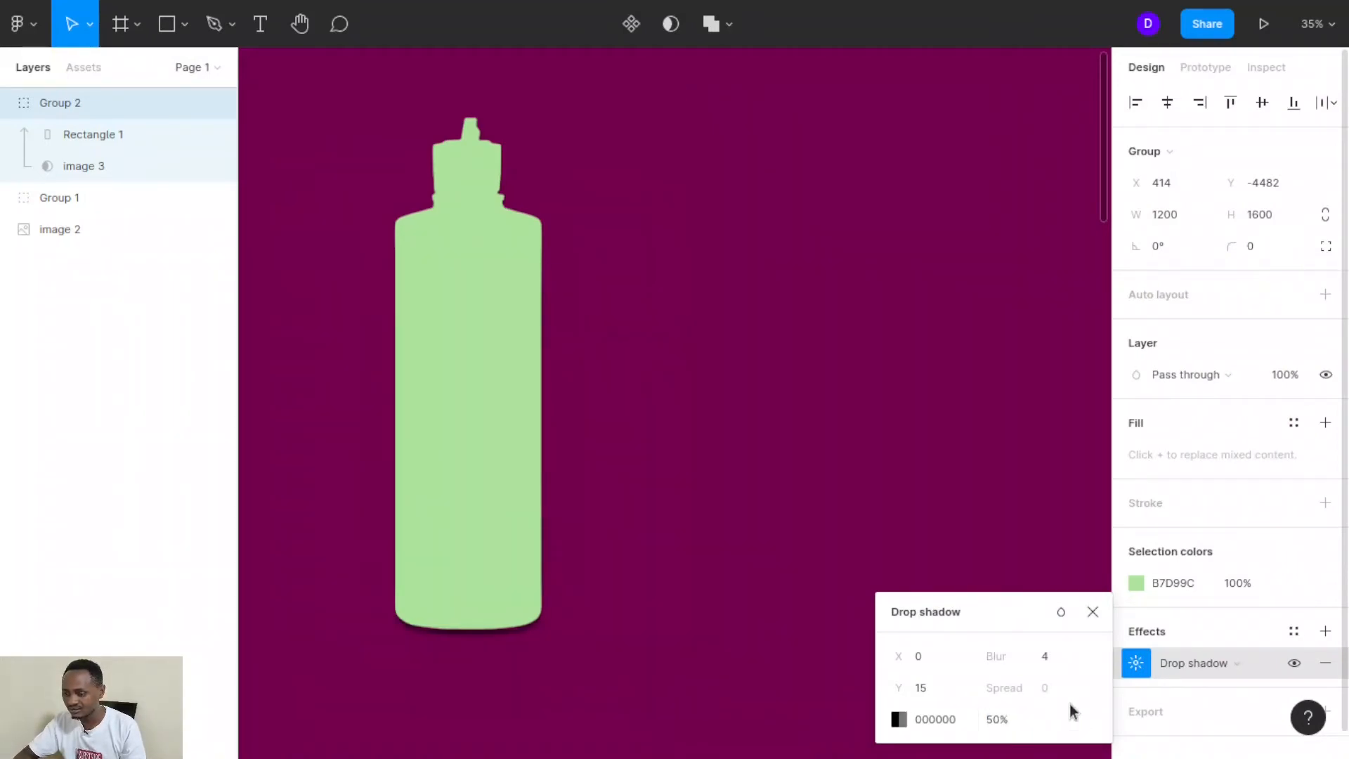
{"action": "left_click", "coordinate": [868, 414]}
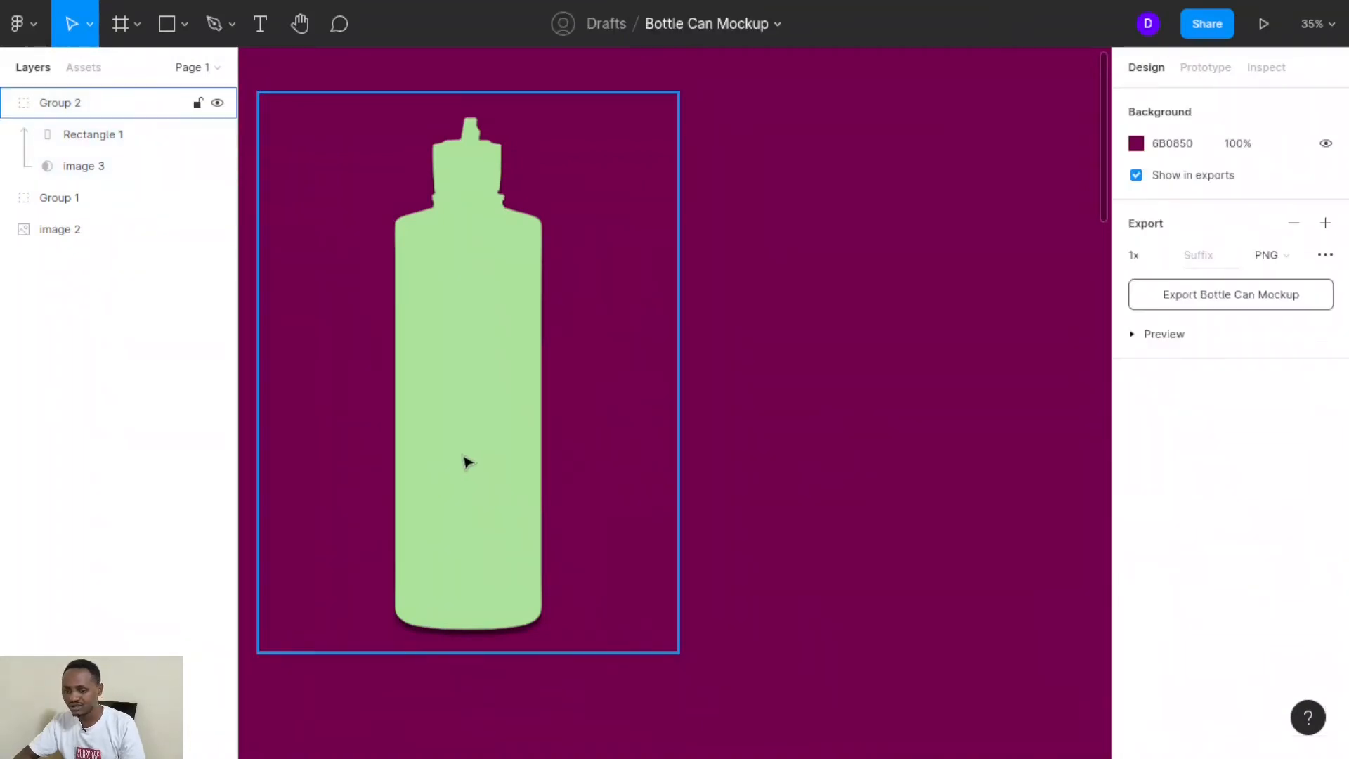
- Move the bottle group to about X 516, Y -4476 and deselect it
{"action": "mouse_move", "coordinate": [491, 479]}
{"action": "left_mouse_down"}
{"action": "mouse_move", "coordinate": [602, 429]}
{"action": "mouse_move", "coordinate": [515, 443]}
{"action": "mouse_move", "coordinate": [502, 463]}
{"action": "left_mouse_up"}
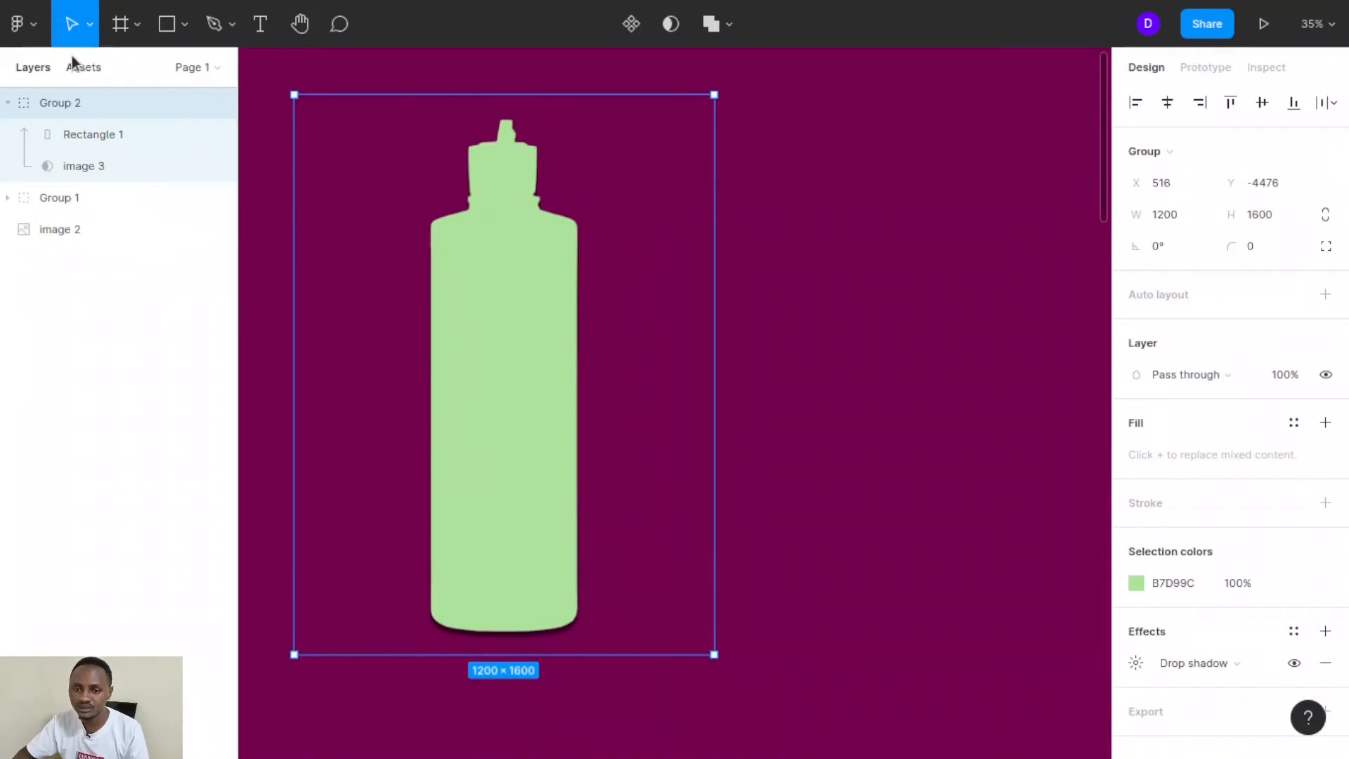
{"action": "left_click", "coordinate": [89, 33]}
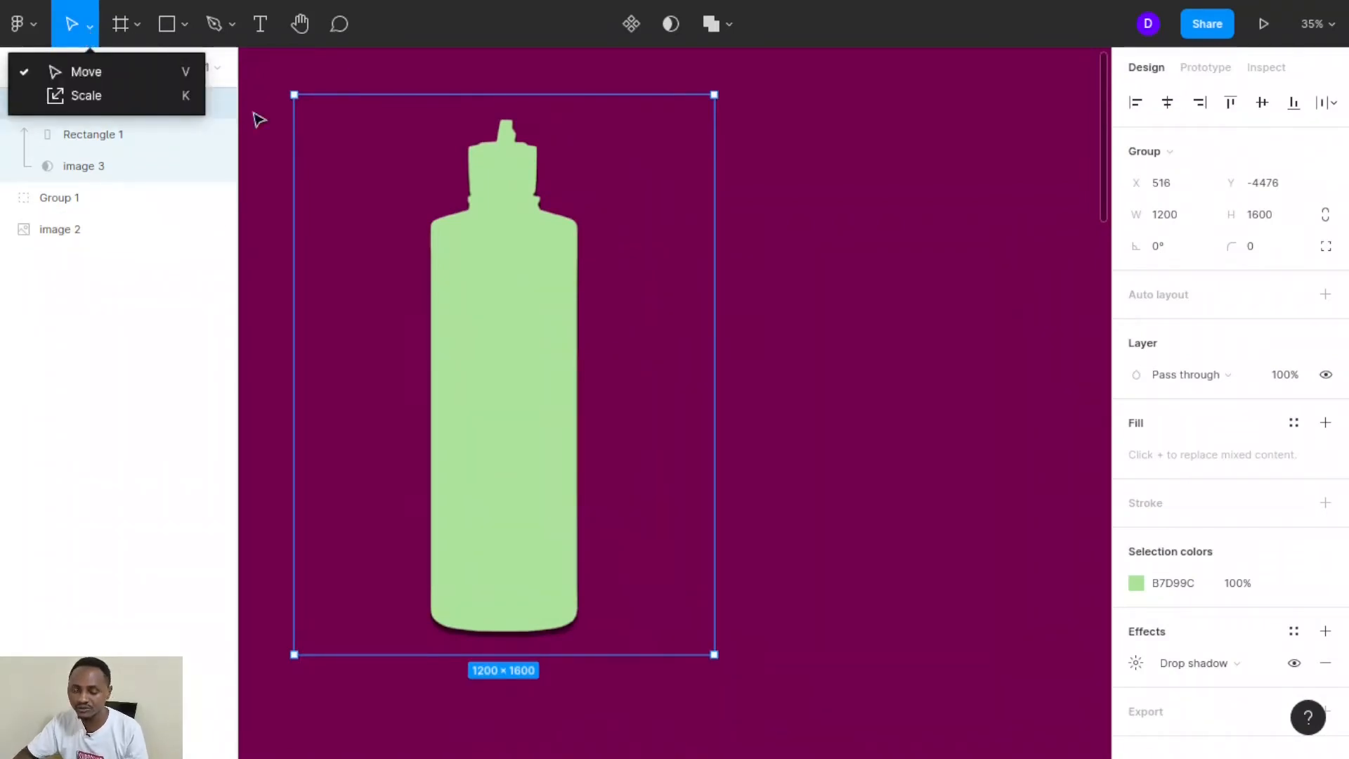
{"action": "left_click", "coordinate": [371, 233]}
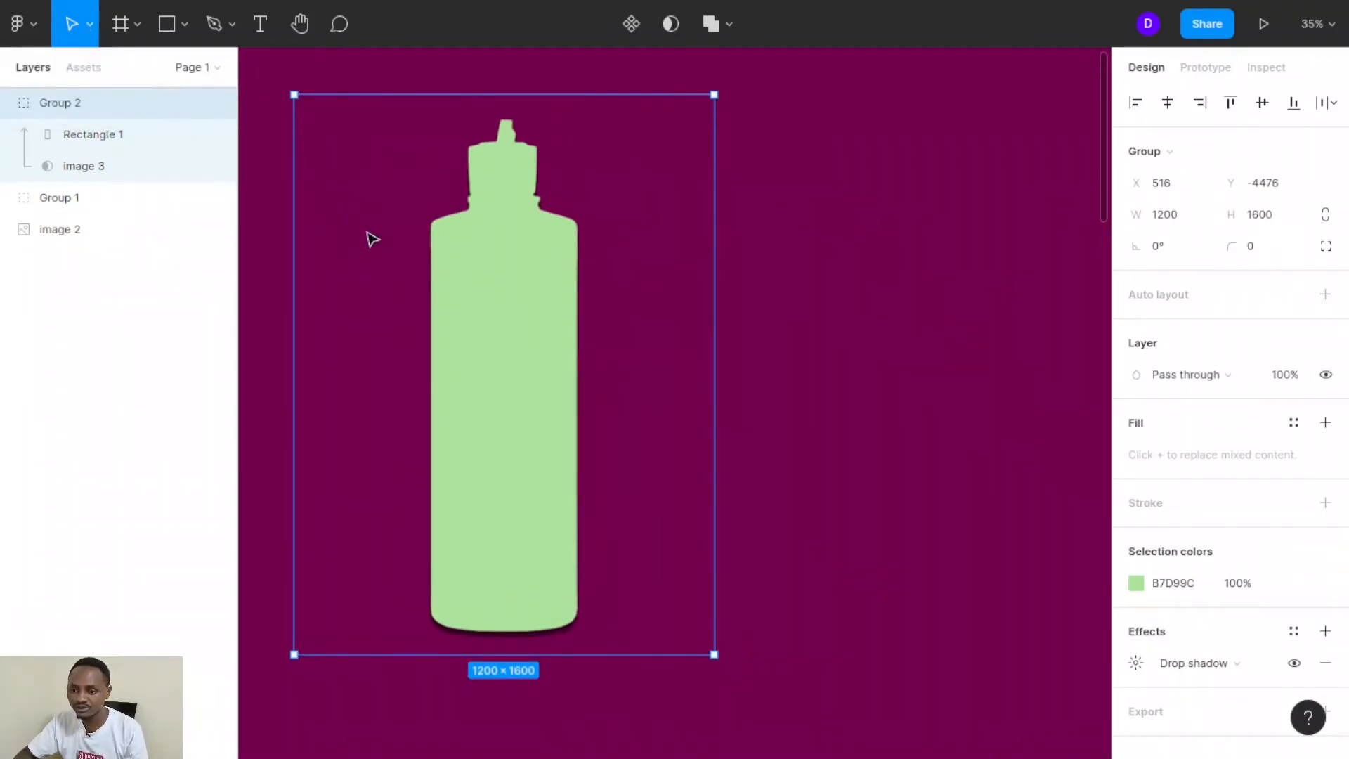
{"action": "left_click", "coordinate": [281, 259]}
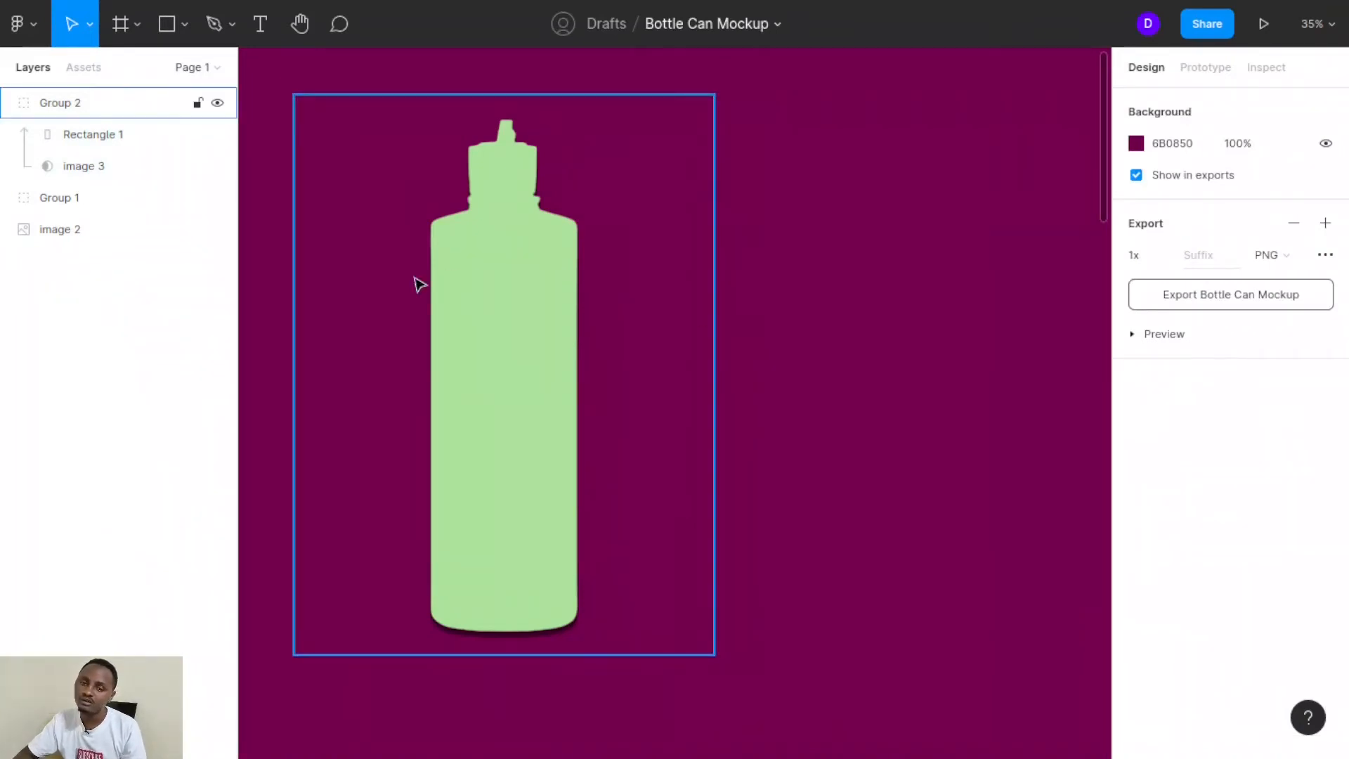
- Run the Unsplash plugin and search its photos using the food category
{"action": "left_click", "coordinate": [18, 27]}
{"action": "mouse_move", "coordinate": [67, 344]}
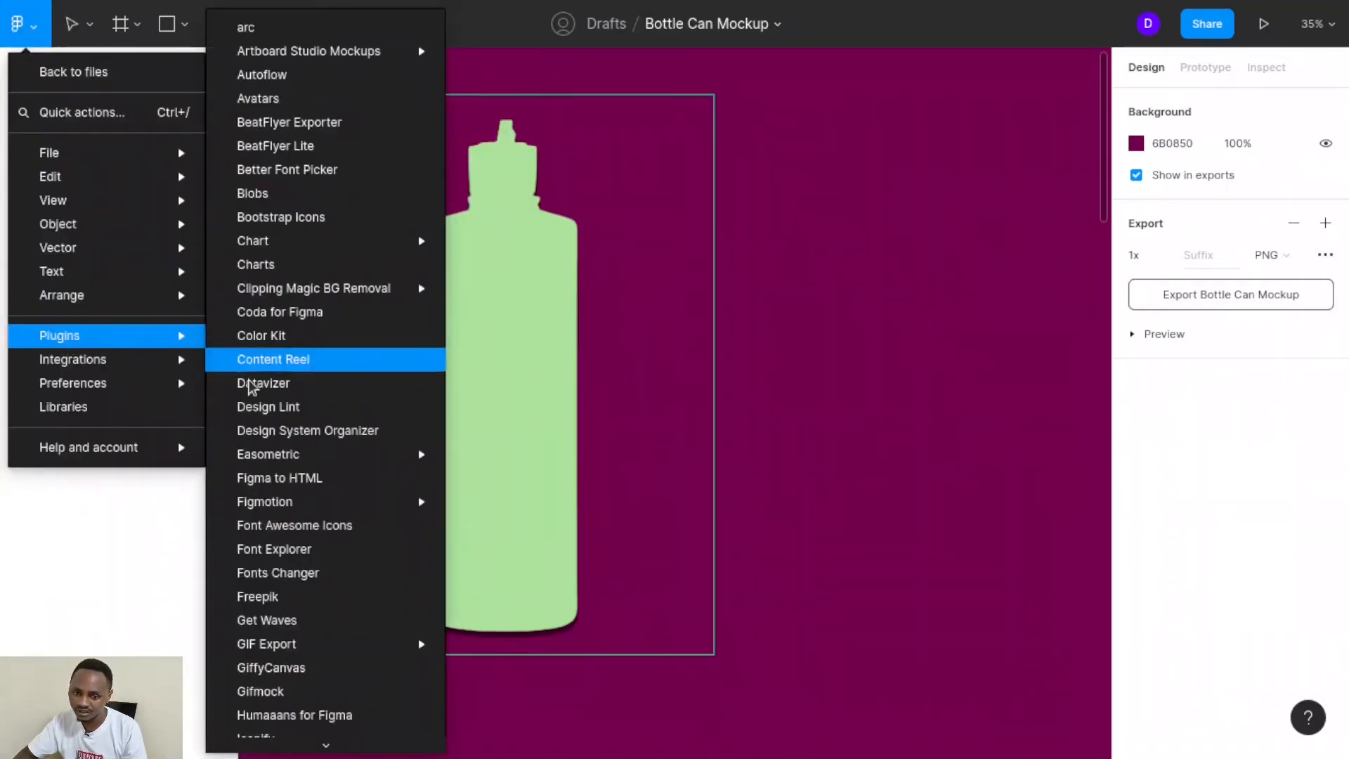
{"action": "scroll", "coordinate": [266, 562], "scroll_direction": "down", "scroll_amount": 8}
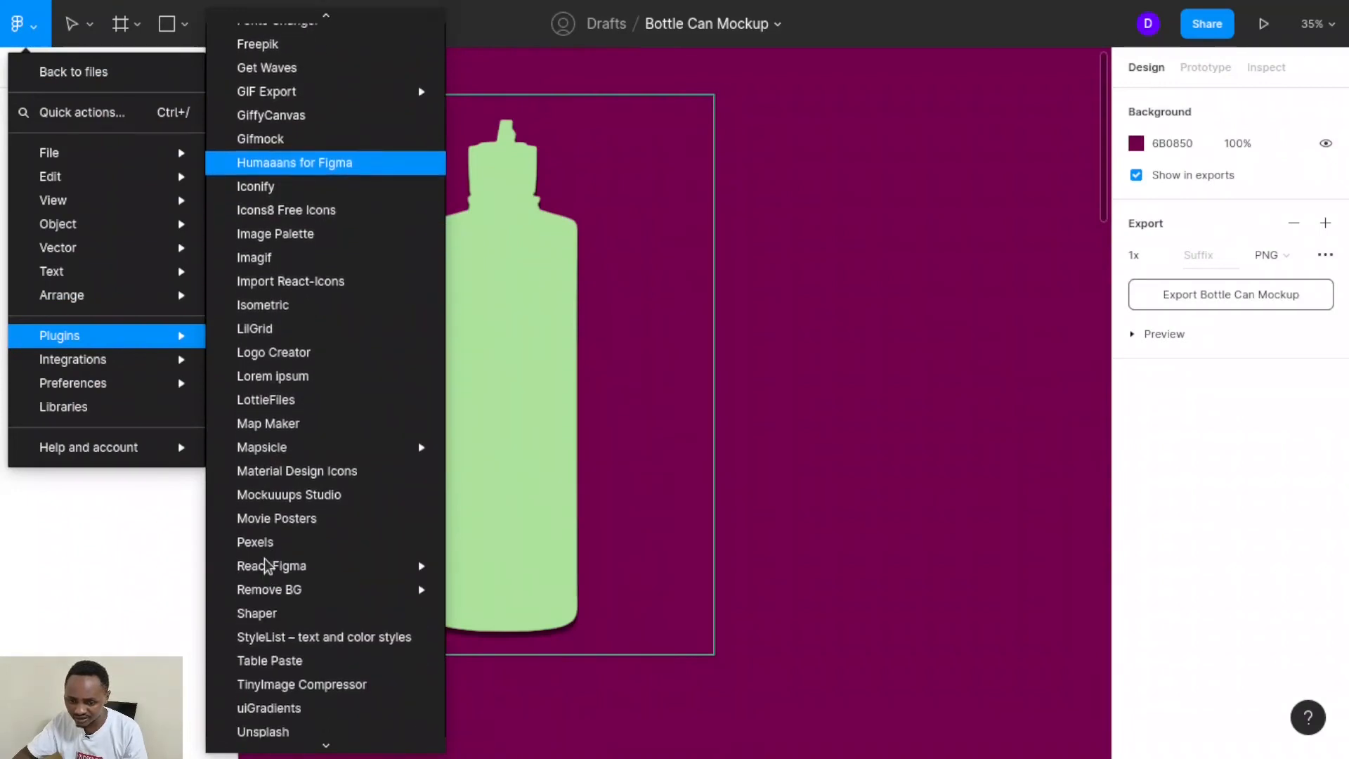
{"action": "scroll", "coordinate": [266, 562], "scroll_direction": "down", "scroll_amount": 1}
{"action": "scroll", "coordinate": [265, 562], "scroll_direction": "down", "scroll_amount": 3}
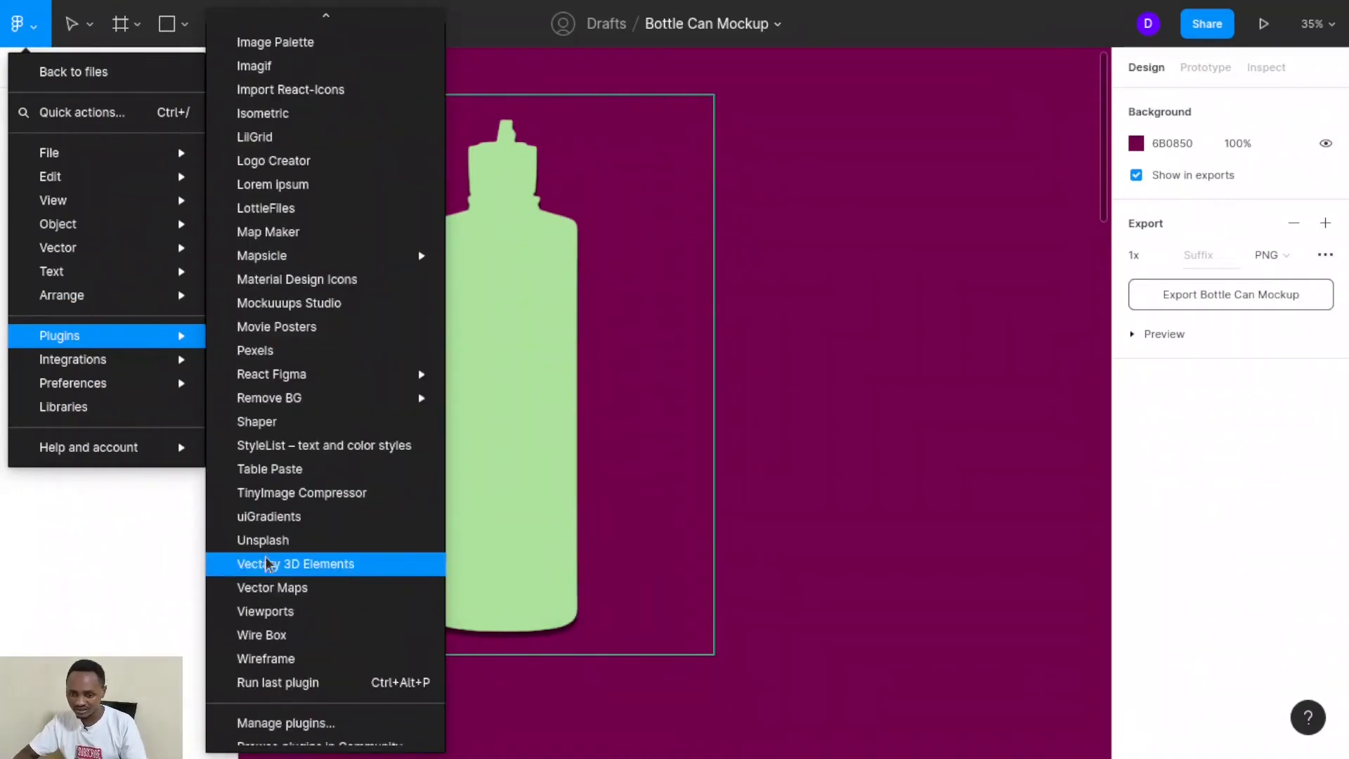
{"action": "left_click", "coordinate": [279, 540]}
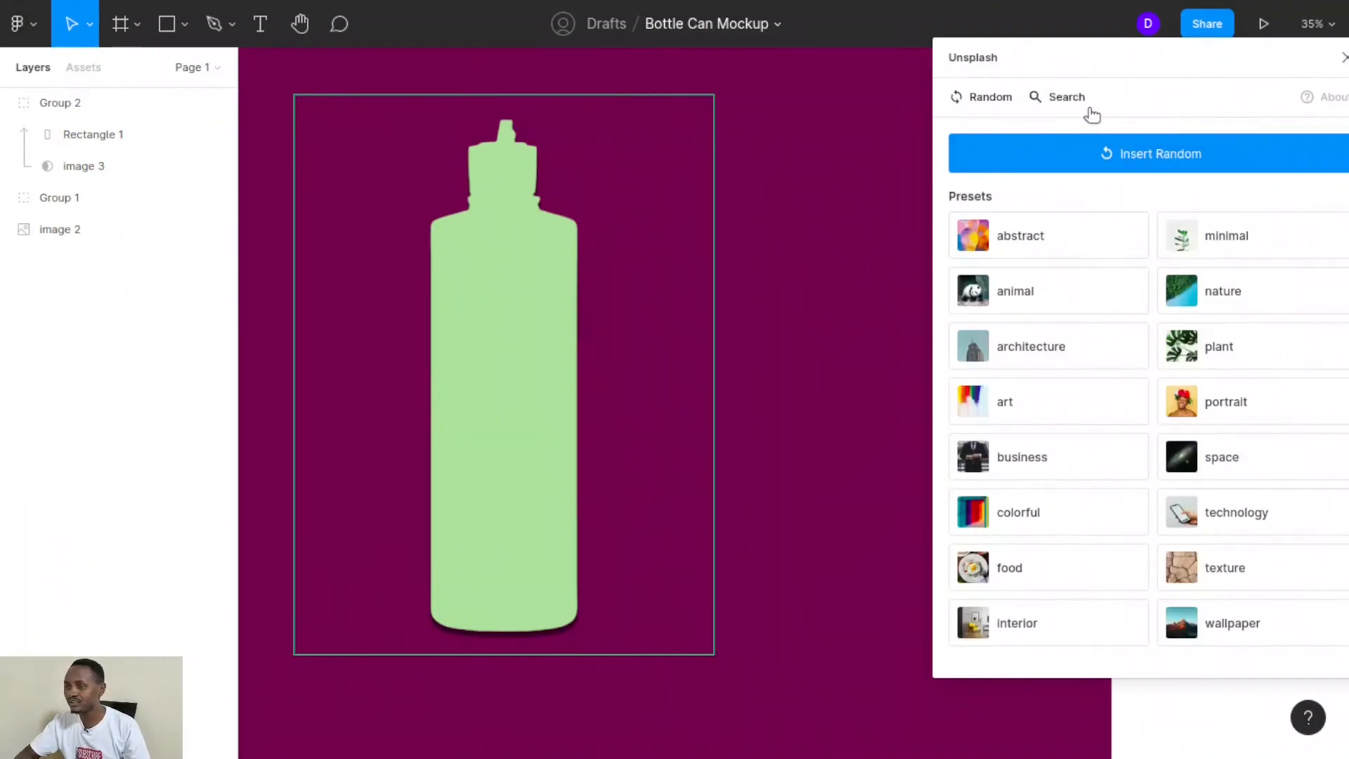
{"action": "left_click", "coordinate": [1087, 106]}
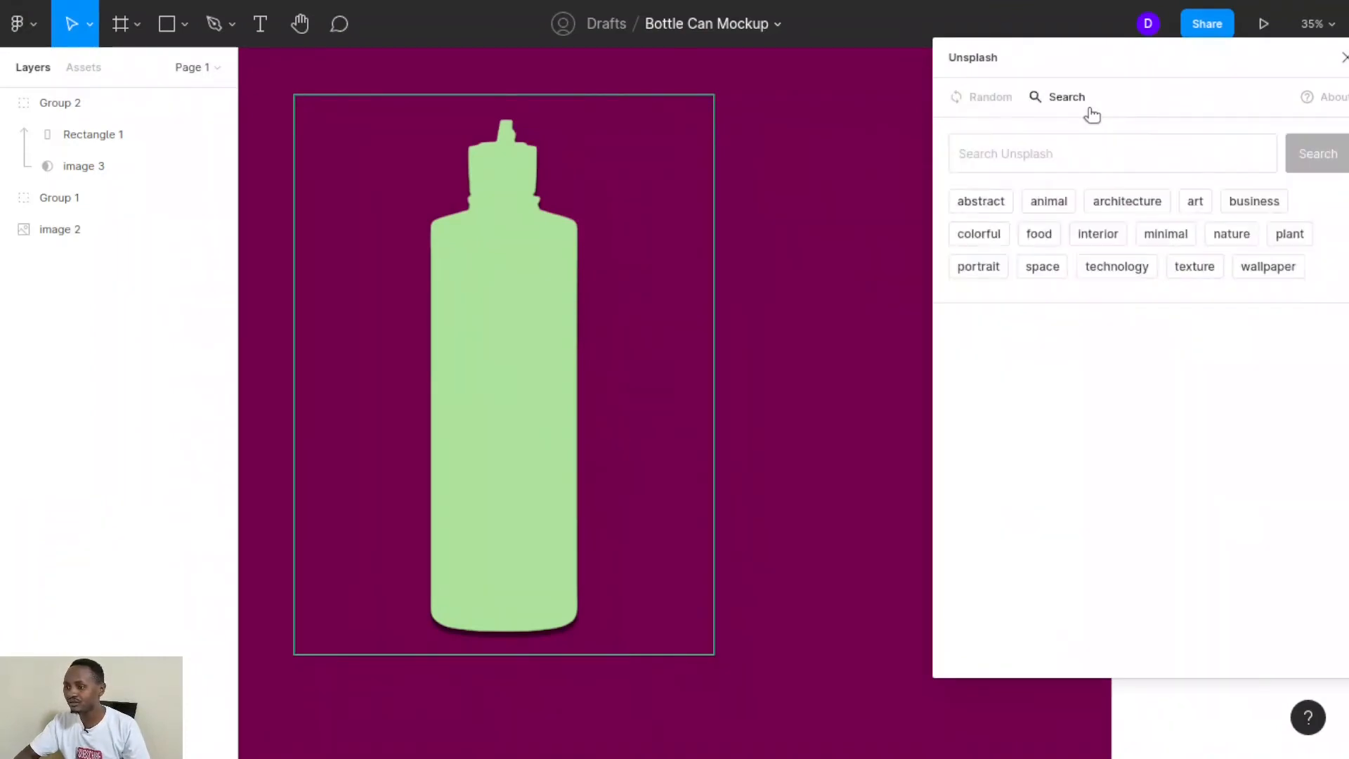
{"action": "left_click", "coordinate": [1045, 234]}
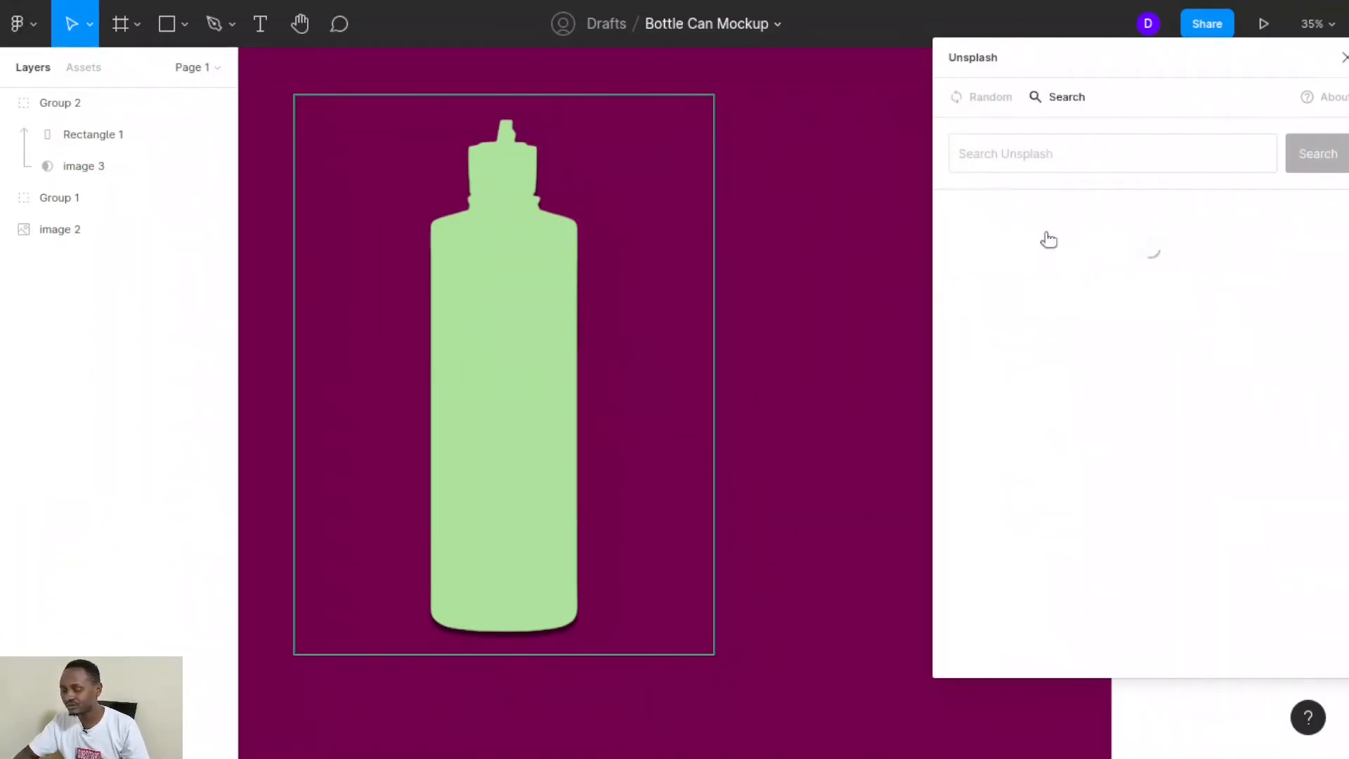
- Browse the Unsplash food photos for a picture suited to the bottle label
{"action": "scroll", "coordinate": [1119, 361], "scroll_direction": "down", "scroll_amount": 3}
{"action": "scroll", "coordinate": [1118, 368], "scroll_direction": "down", "scroll_amount": 10}
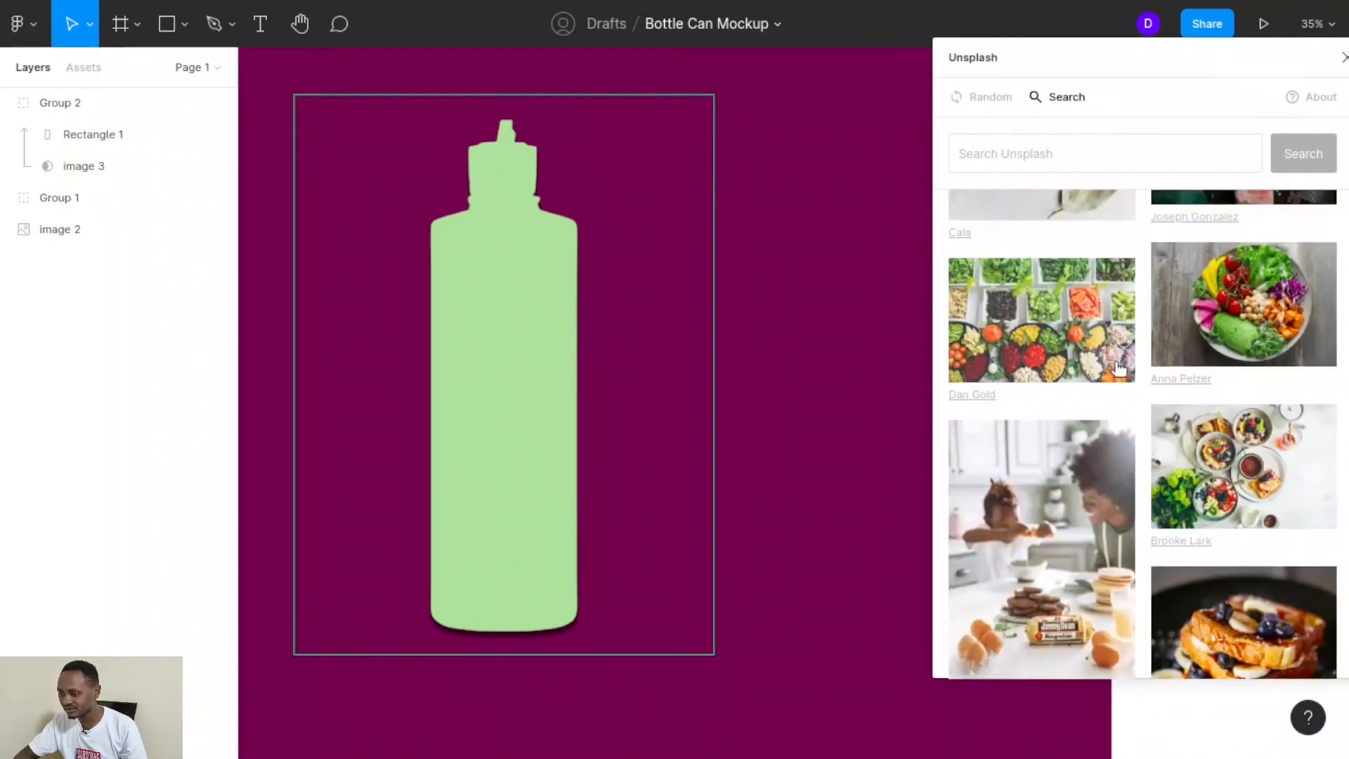
{"action": "scroll", "coordinate": [1119, 368], "scroll_direction": "down", "scroll_amount": 10}
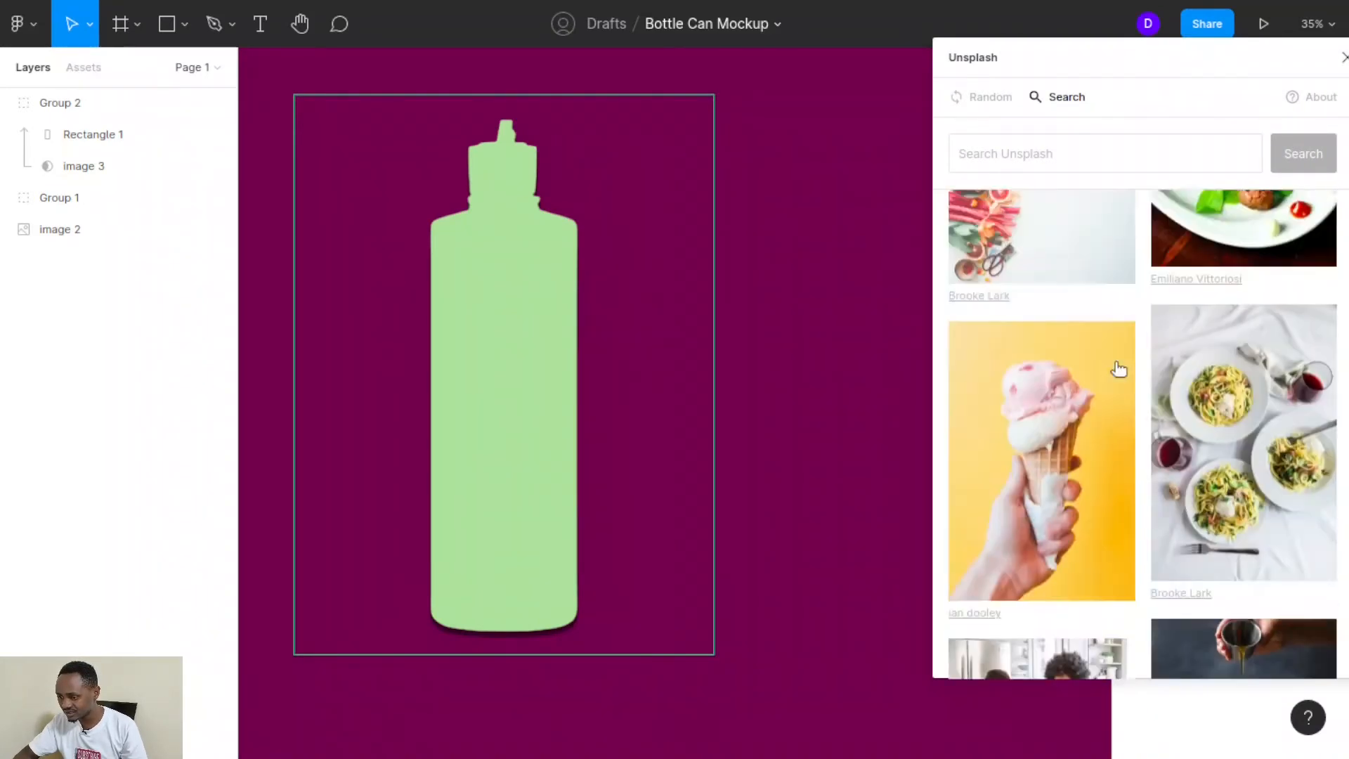
{"action": "scroll", "coordinate": [1119, 369], "scroll_direction": "down", "scroll_amount": 10}
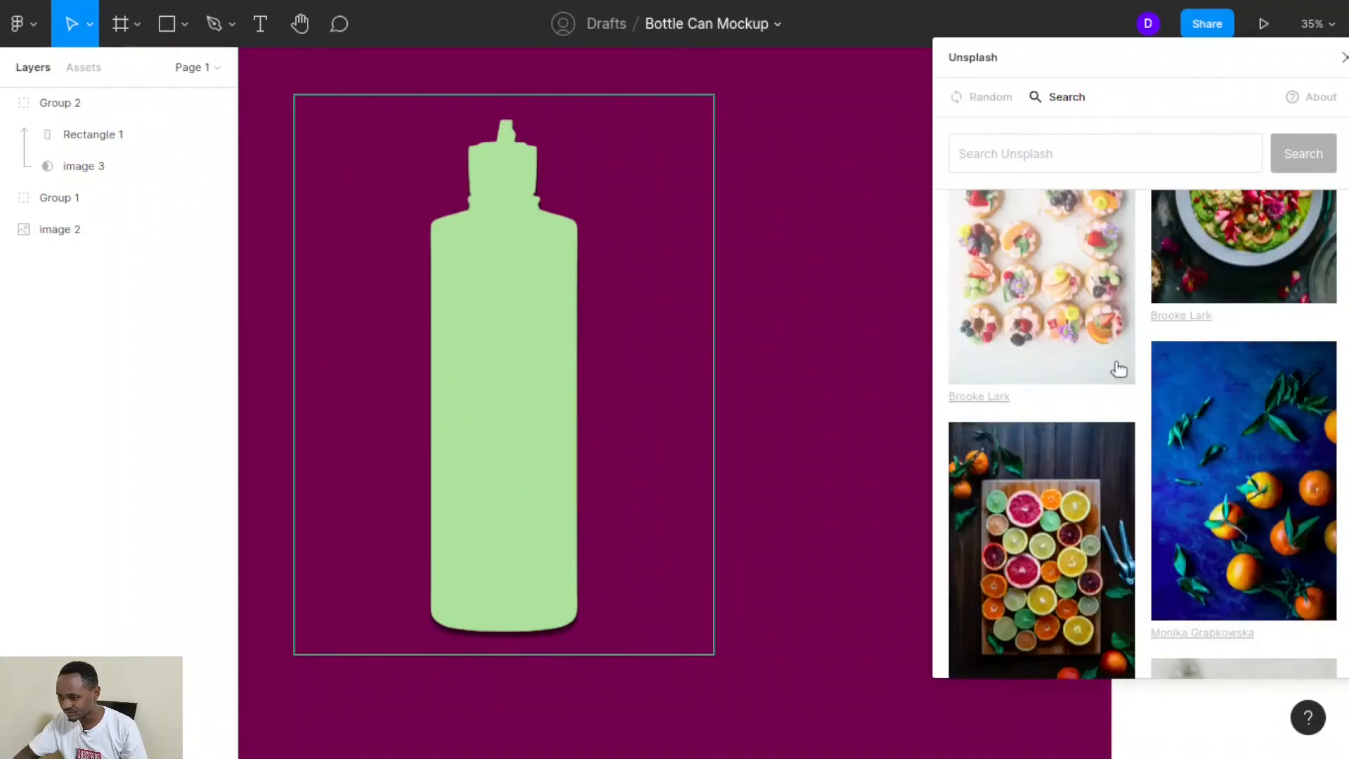
{"action": "scroll", "coordinate": [1119, 369], "scroll_direction": "down", "scroll_amount": 10}
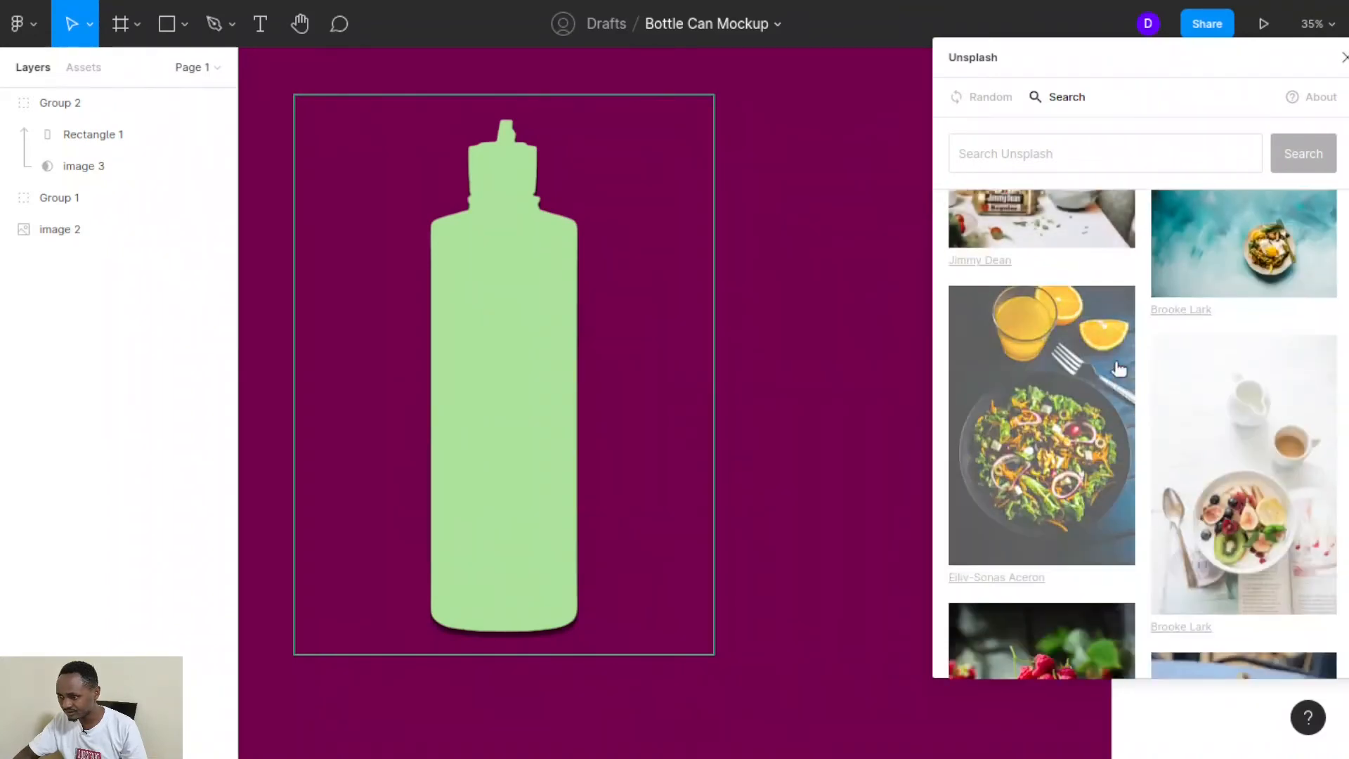
{"action": "scroll", "coordinate": [1119, 369], "scroll_direction": "down", "scroll_amount": 10}
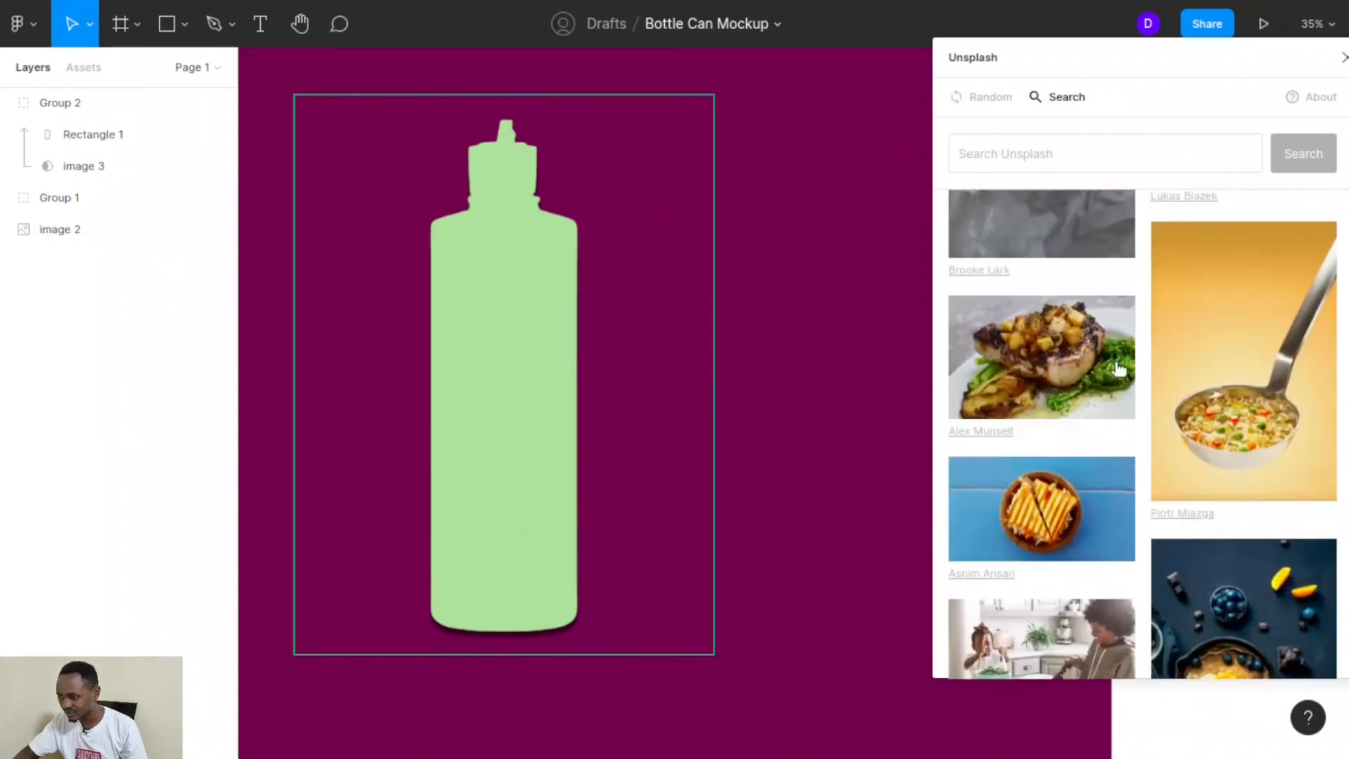
{"action": "scroll", "coordinate": [1119, 368], "scroll_direction": "down", "scroll_amount": 10}
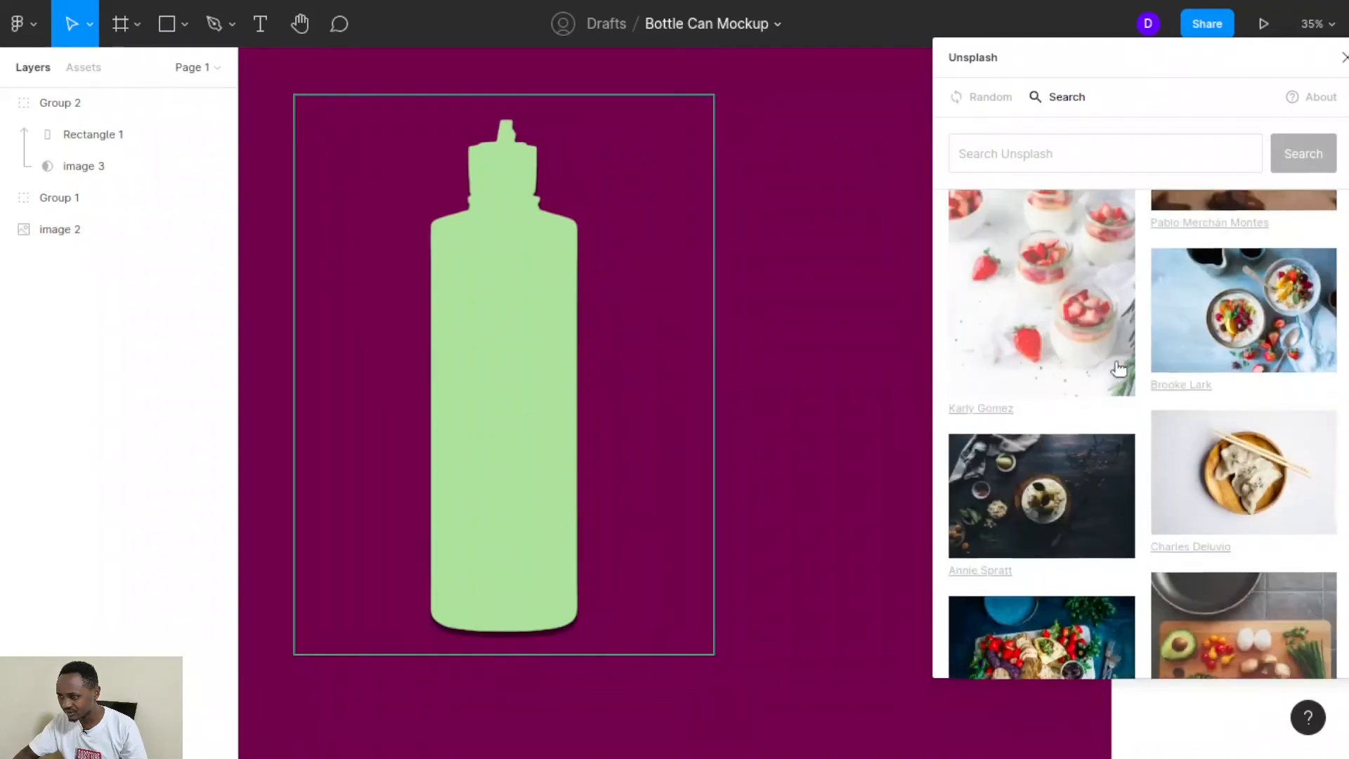
{"action": "scroll", "coordinate": [1119, 368], "scroll_direction": "down", "scroll_amount": 10}
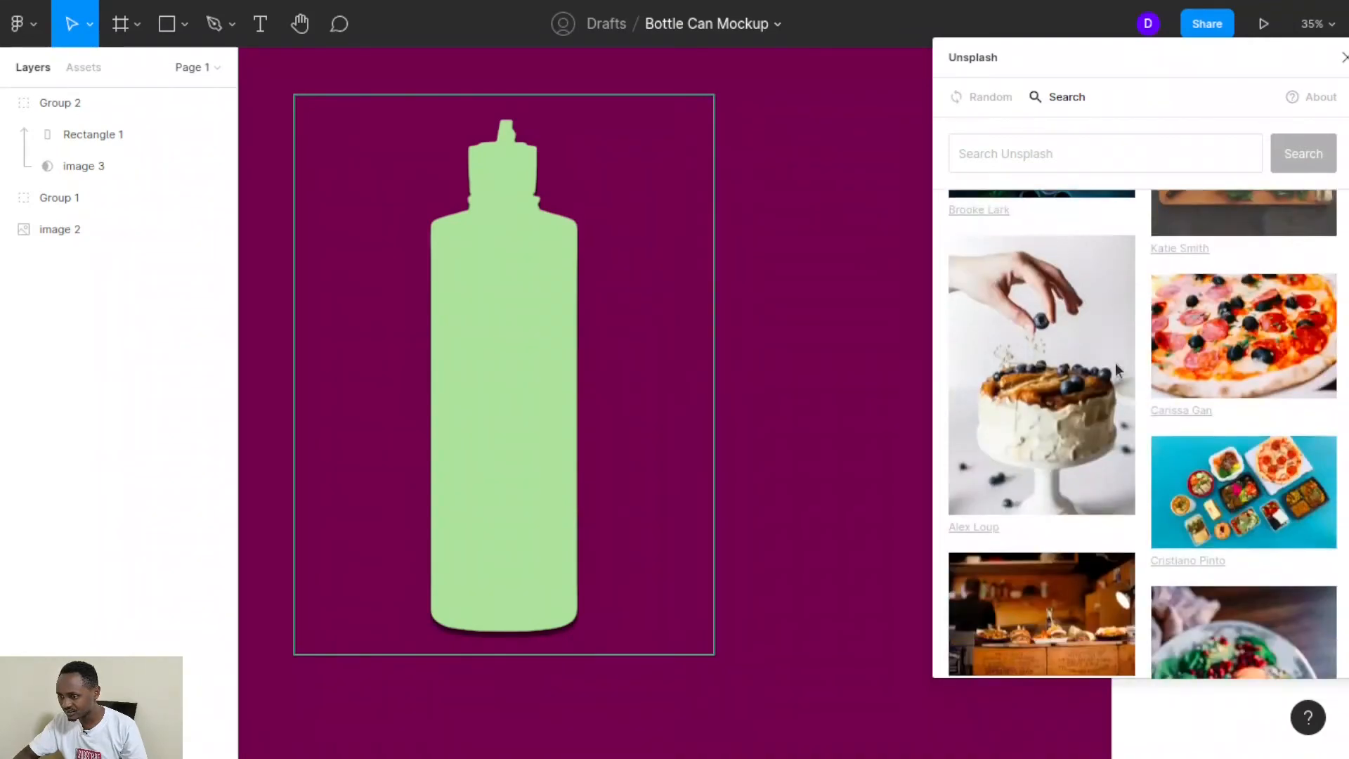
{"action": "scroll", "coordinate": [1119, 368], "scroll_direction": "down", "scroll_amount": 10}
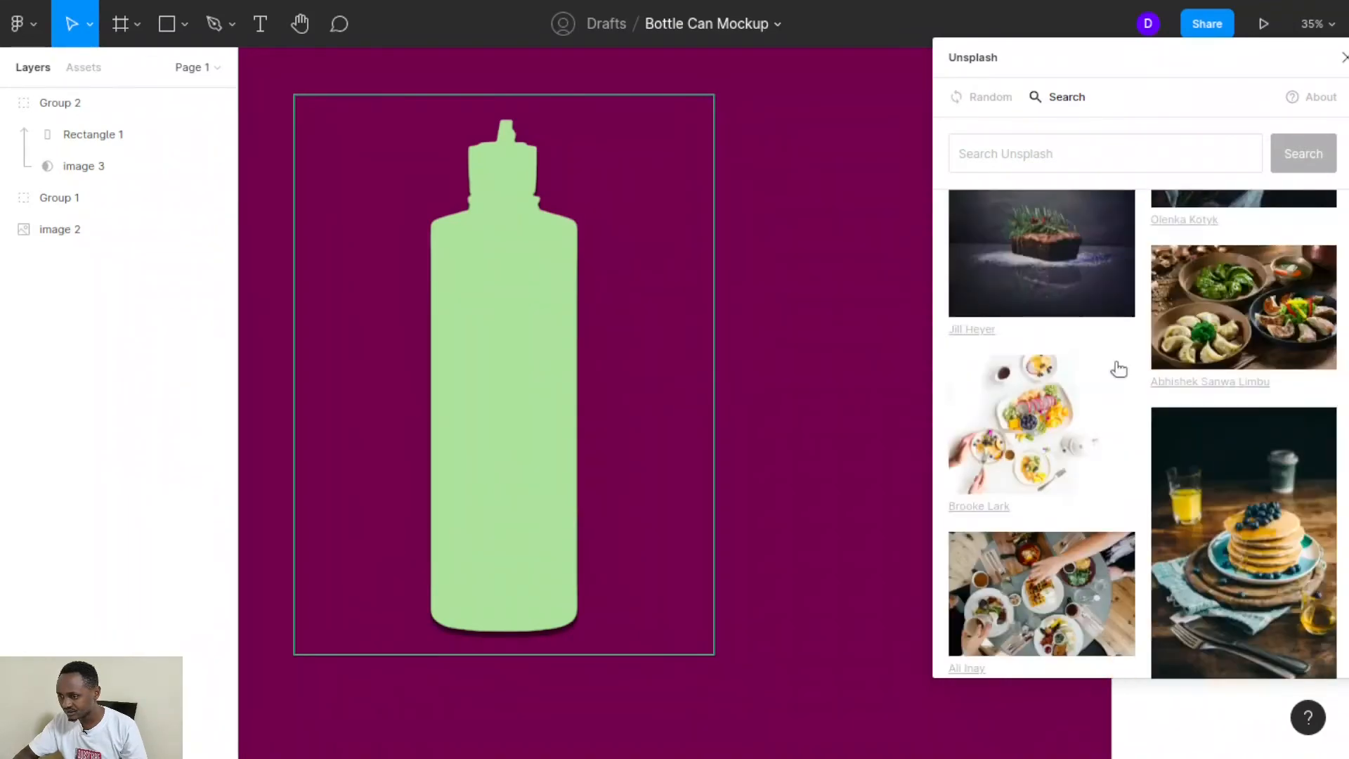
{"action": "scroll", "coordinate": [1119, 368], "scroll_direction": "down", "scroll_amount": 10}
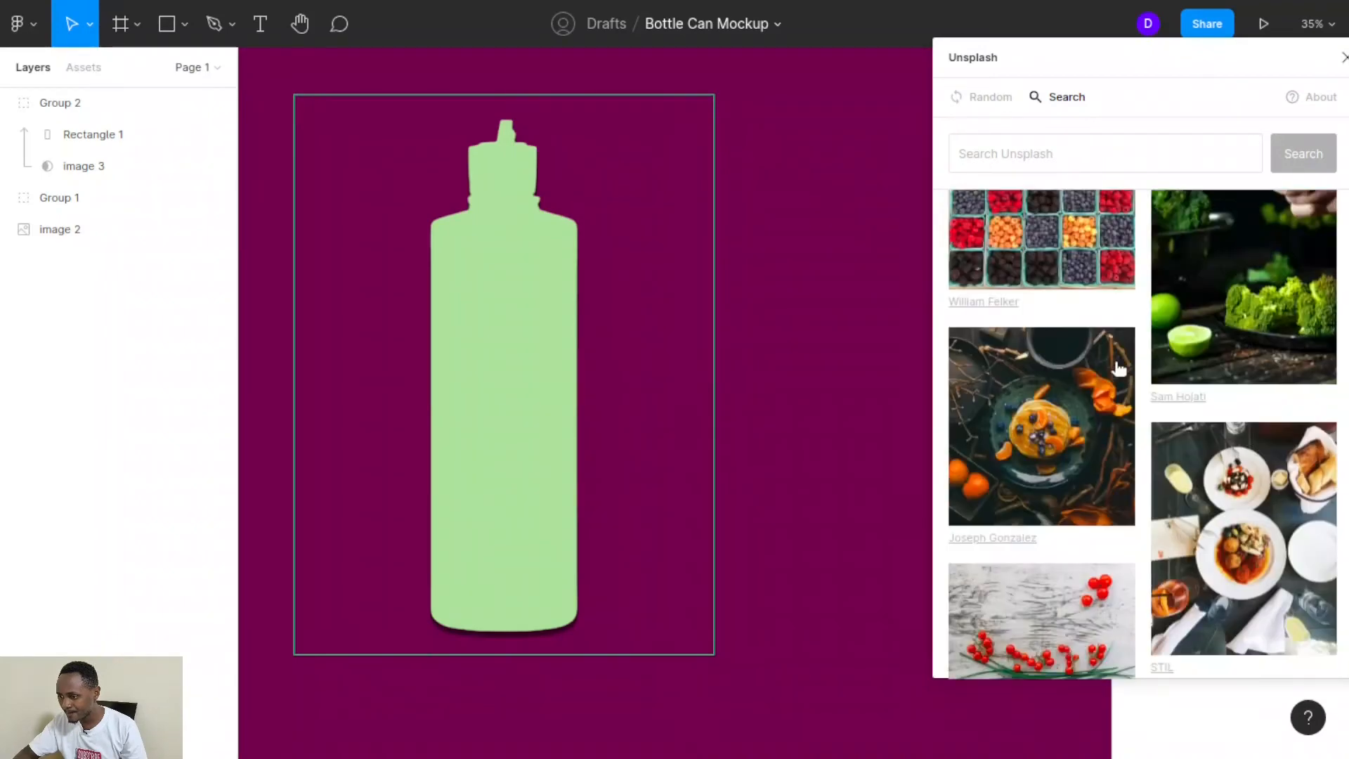
{"action": "scroll", "coordinate": [1119, 368], "scroll_direction": "down", "scroll_amount": 5}
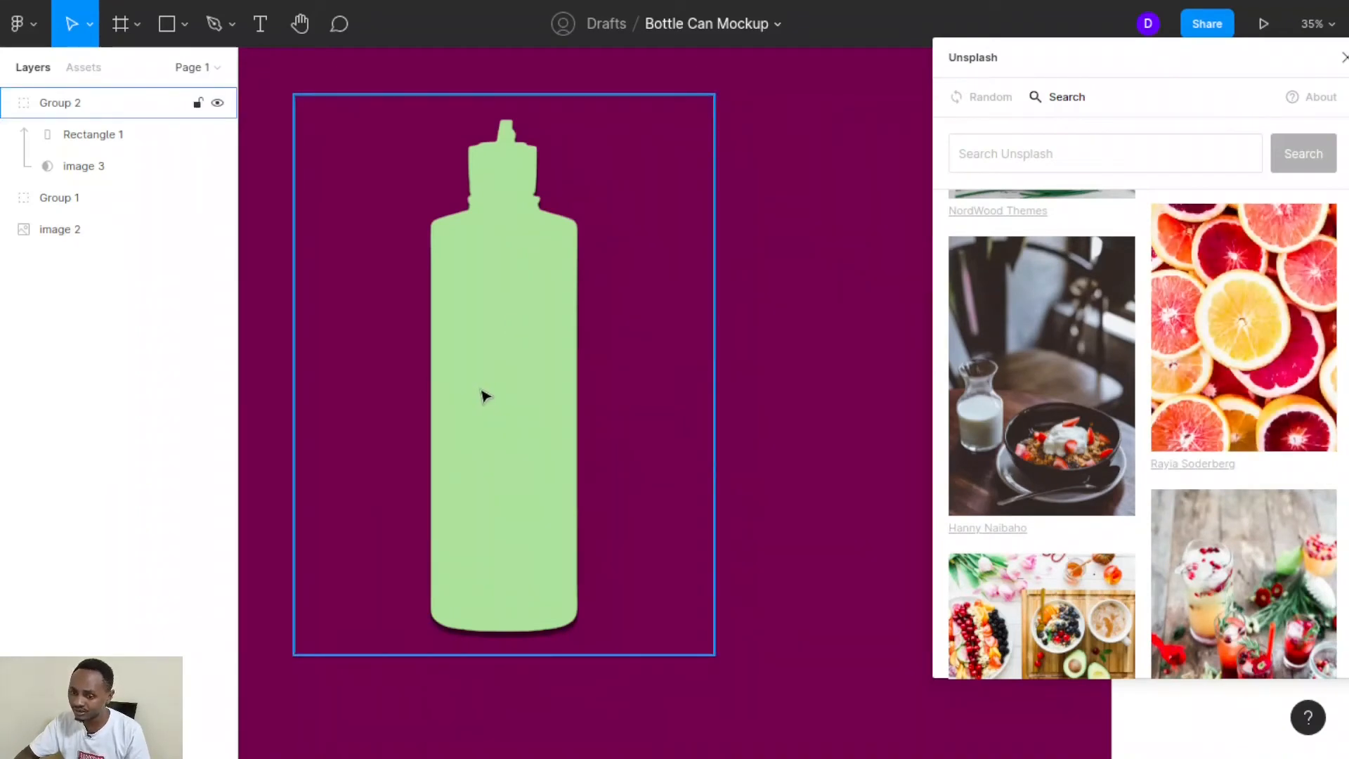
- Draw a rectangle and fit it over the bottle's straight body at about 407 × 1079
{"action": "left_click", "coordinate": [166, 25]}
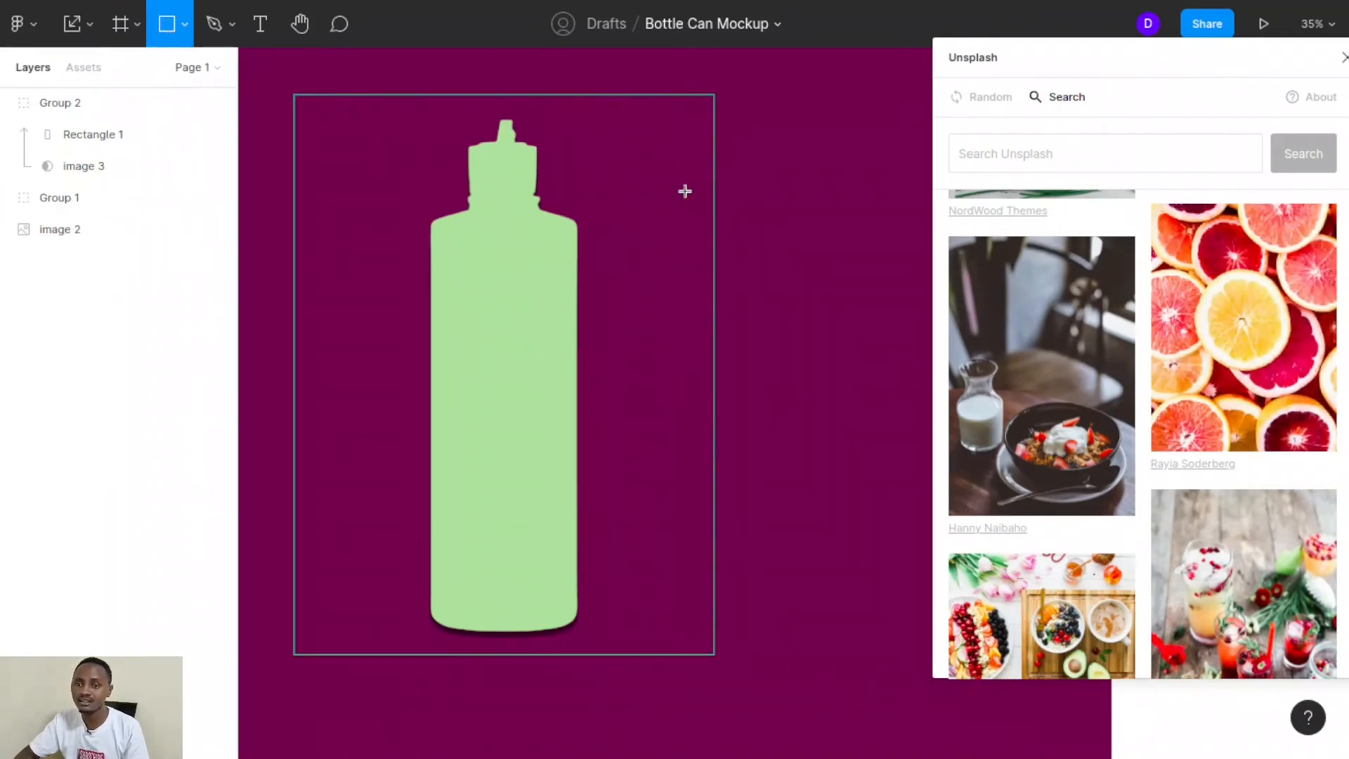
{"action": "left_click", "coordinate": [796, 279]}
{"action": "left_click_drag", "start_coordinate": [794, 294], "coordinate": [794, 551]}
{"action": "left_click_drag", "start_coordinate": [786, 433], "coordinate": [431, 379]}
{"action": "left_click_drag", "start_coordinate": [509, 364], "coordinate": [576, 361]}
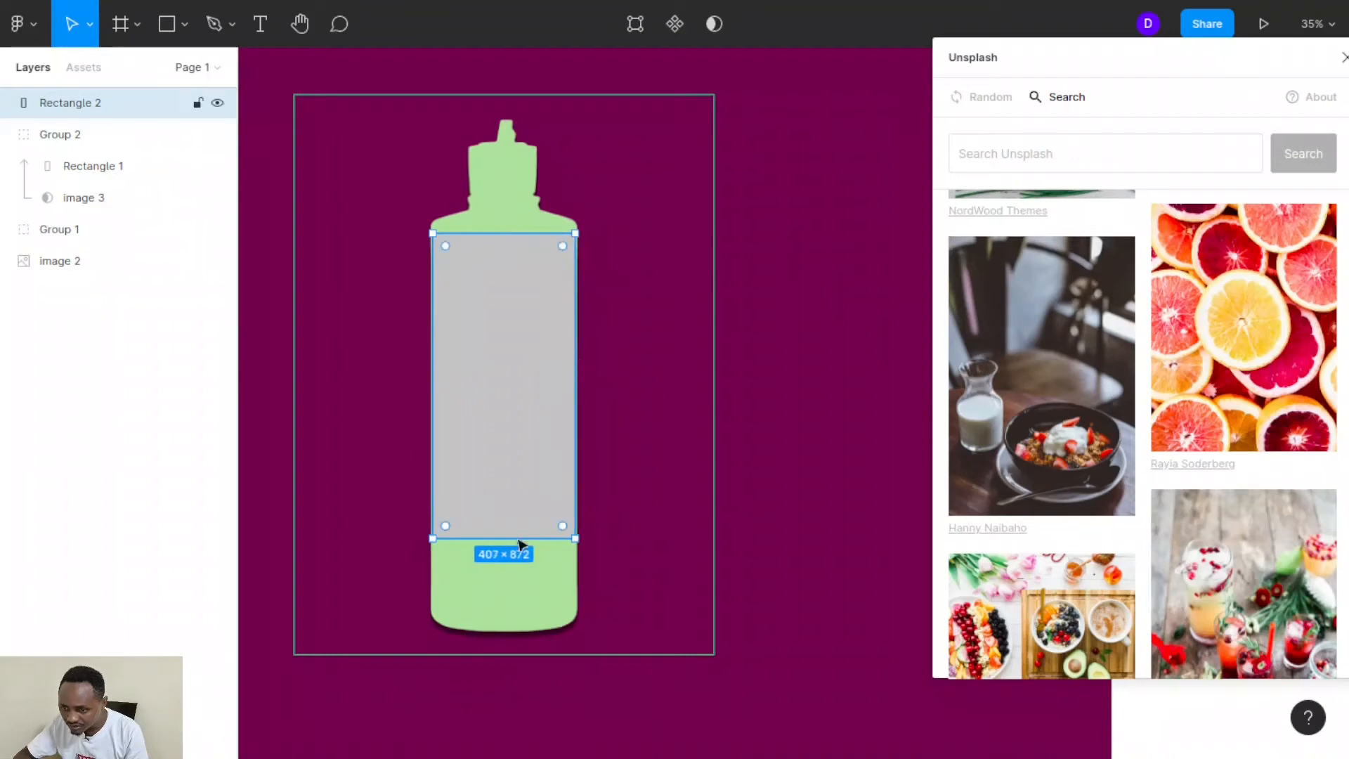
{"action": "left_click_drag", "start_coordinate": [513, 538], "coordinate": [503, 610]}
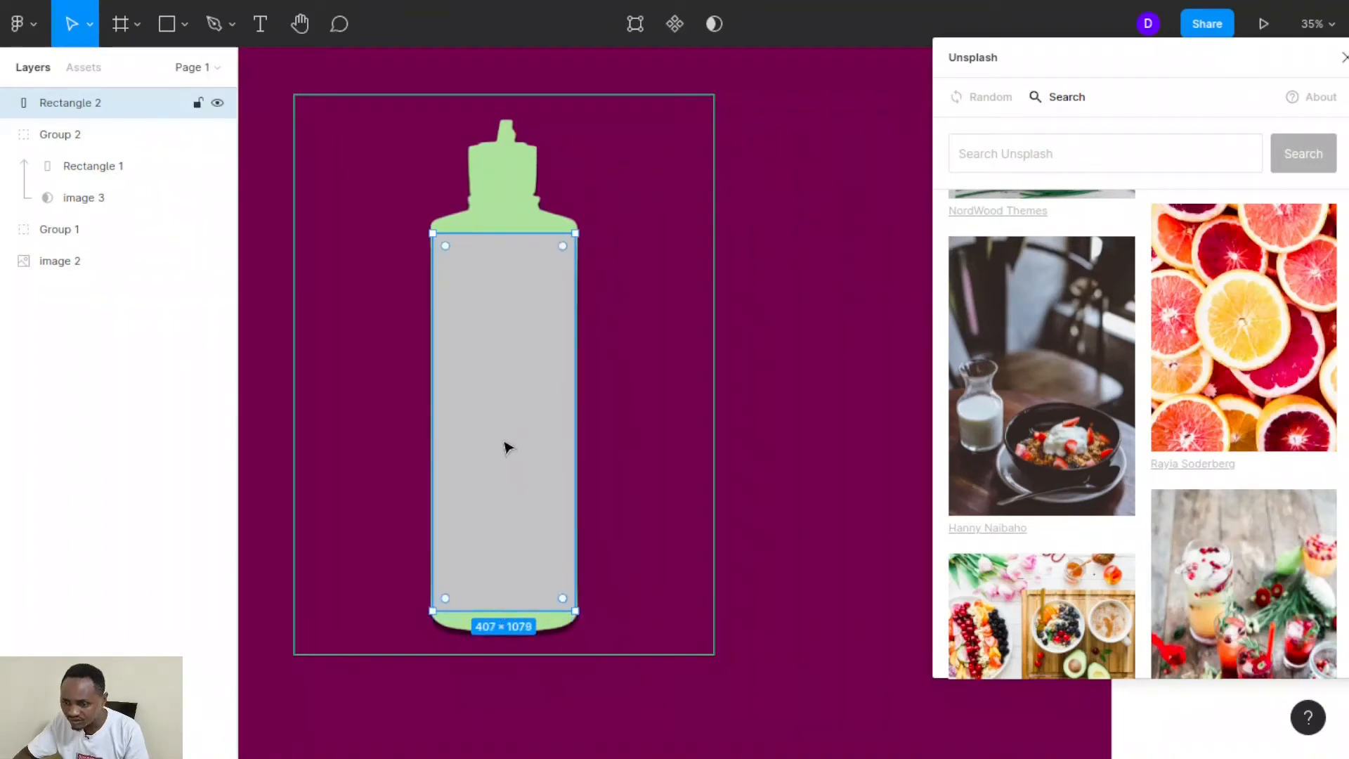
- Move the rectangle beside the bottle to about X 1807, Y -4142, try filling it with the citrus-slice photo, and close Unsplash
{"action": "left_click_drag", "start_coordinate": [507, 447], "coordinate": [809, 424]}
{"action": "left_click", "coordinate": [1275, 360]}
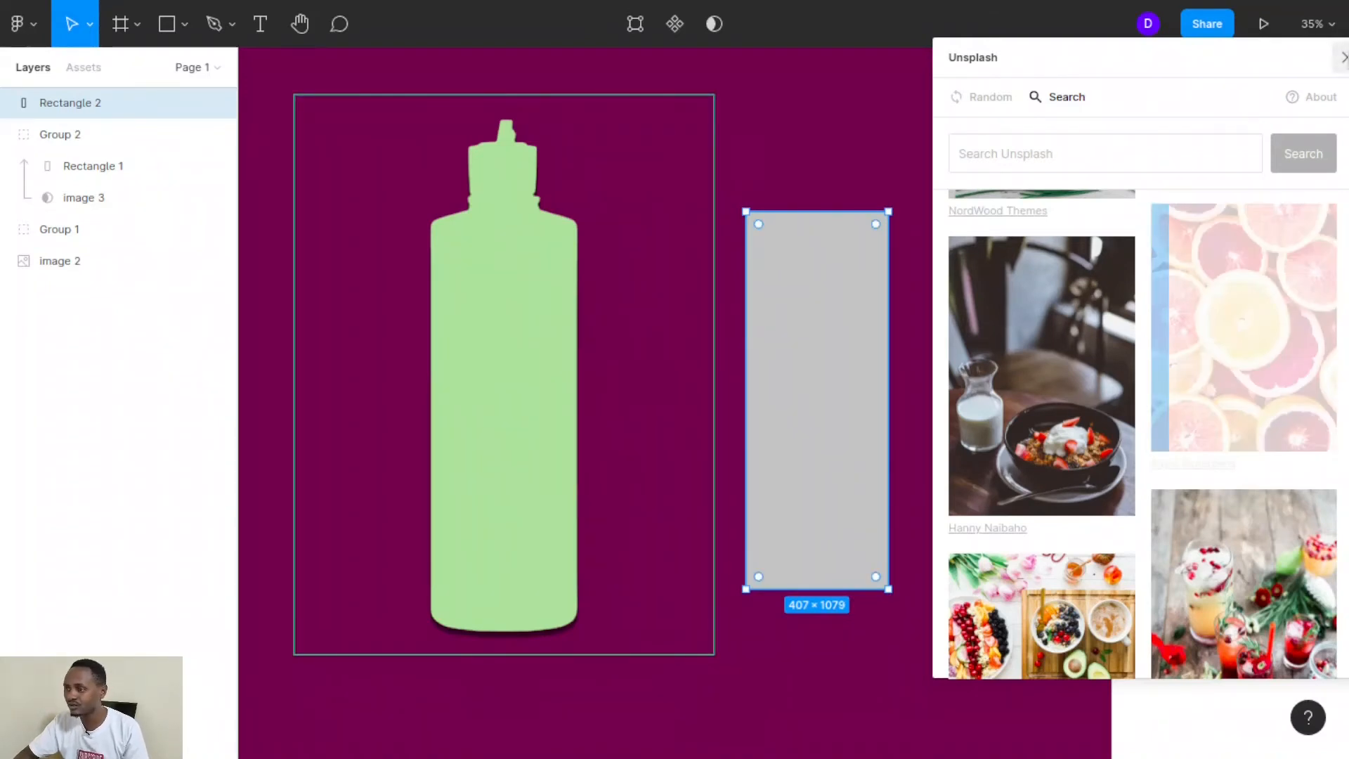
{"action": "left_click", "coordinate": [1342, 57]}
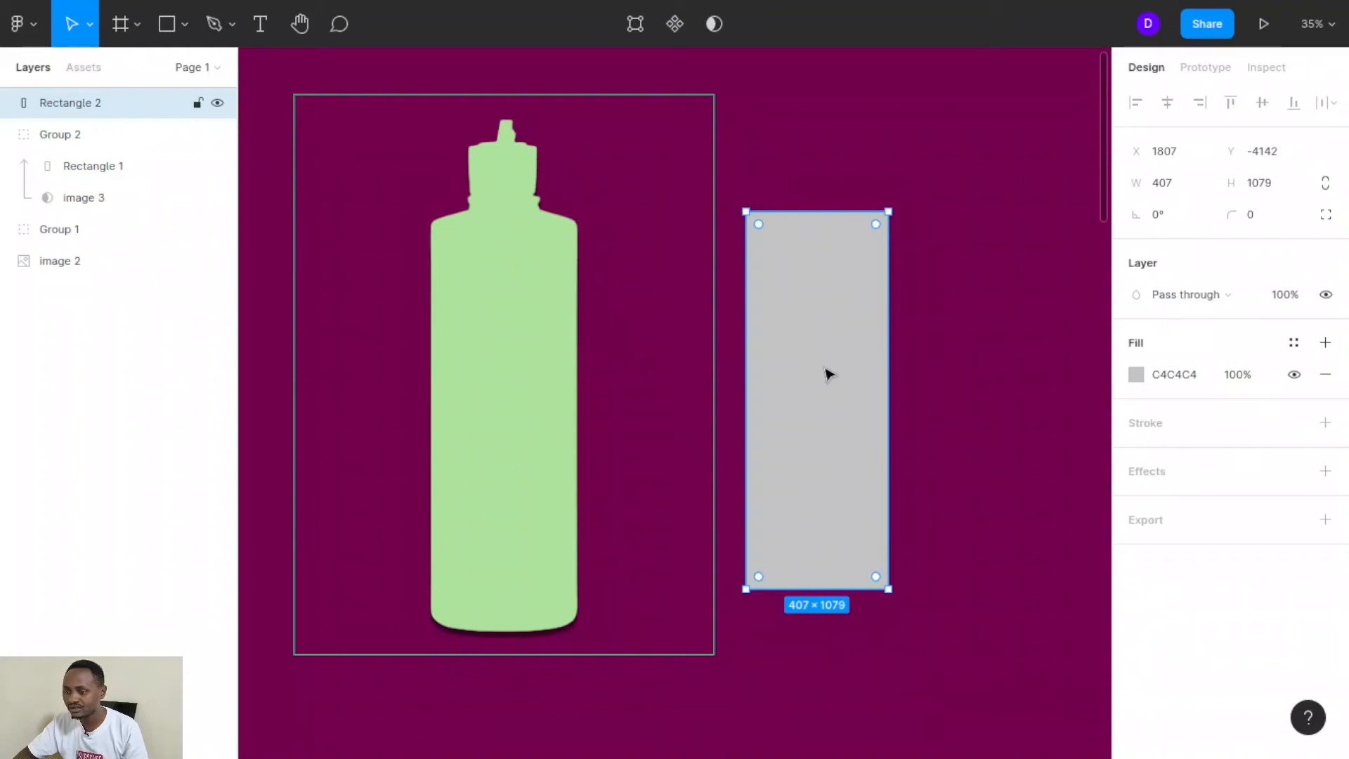
- Run the Unsplash plugin again for the selected grey rectangle and search its photos by the food category
{"action": "left_click", "coordinate": [21, 28]}
{"action": "mouse_move", "coordinate": [61, 337]}
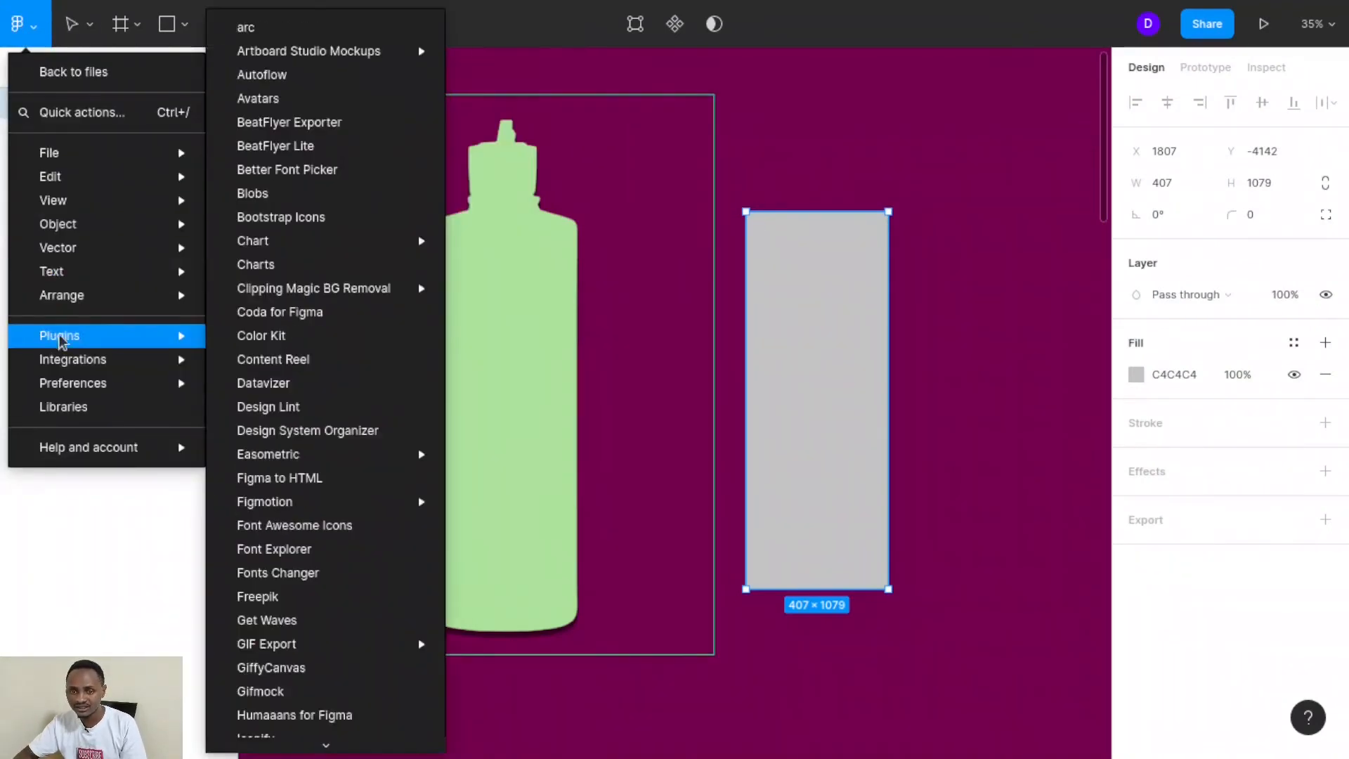
{"action": "scroll", "coordinate": [280, 544], "scroll_direction": "down", "scroll_amount": 8}
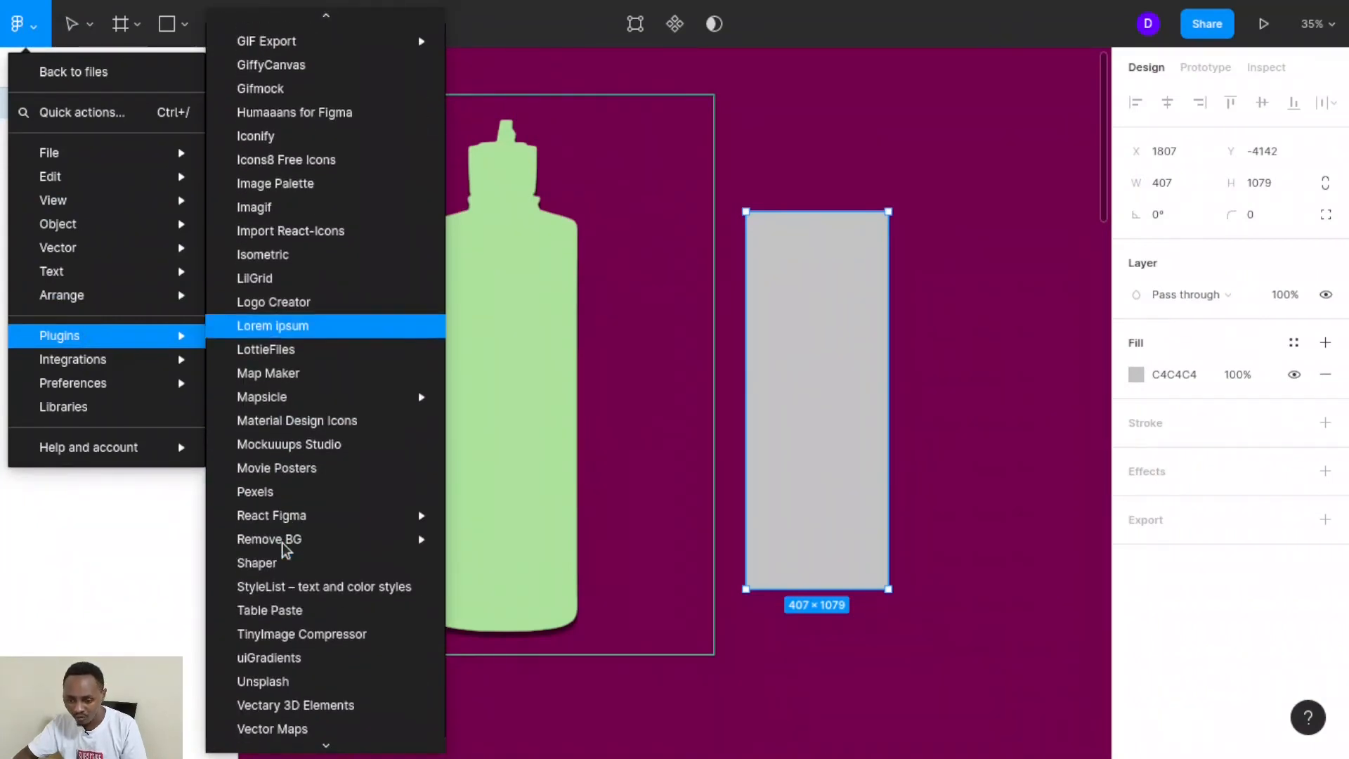
{"action": "mouse_move", "coordinate": [260, 397]}
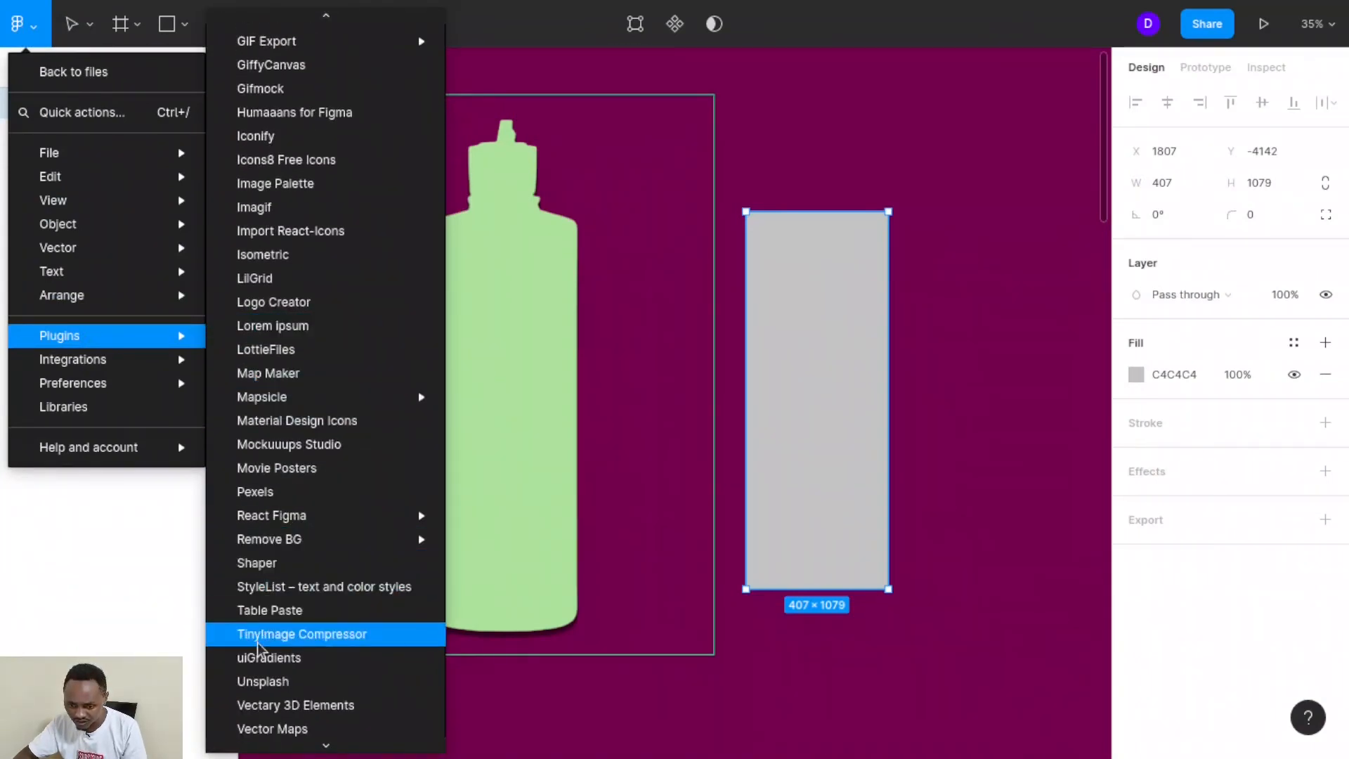
{"action": "scroll", "coordinate": [258, 640], "scroll_direction": "down", "scroll_amount": 3}
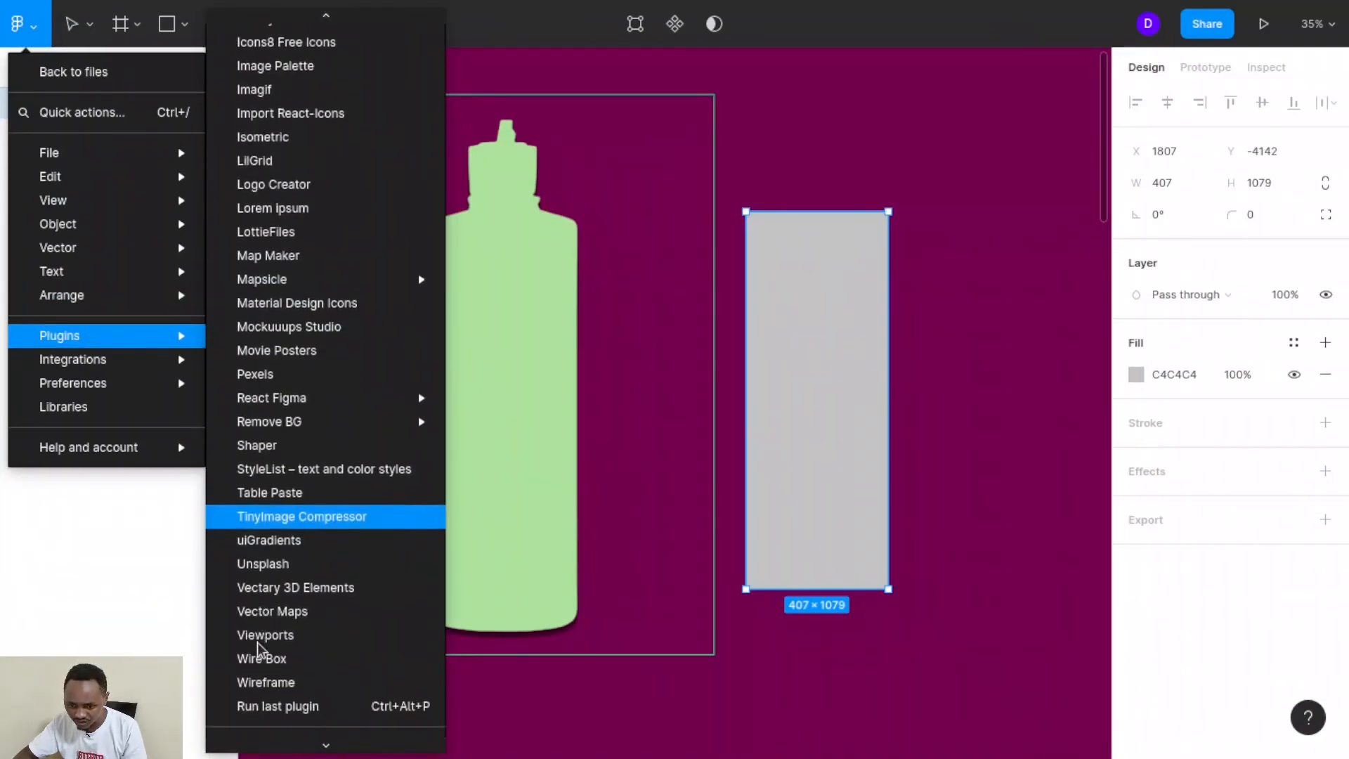
{"action": "left_click", "coordinate": [278, 565]}
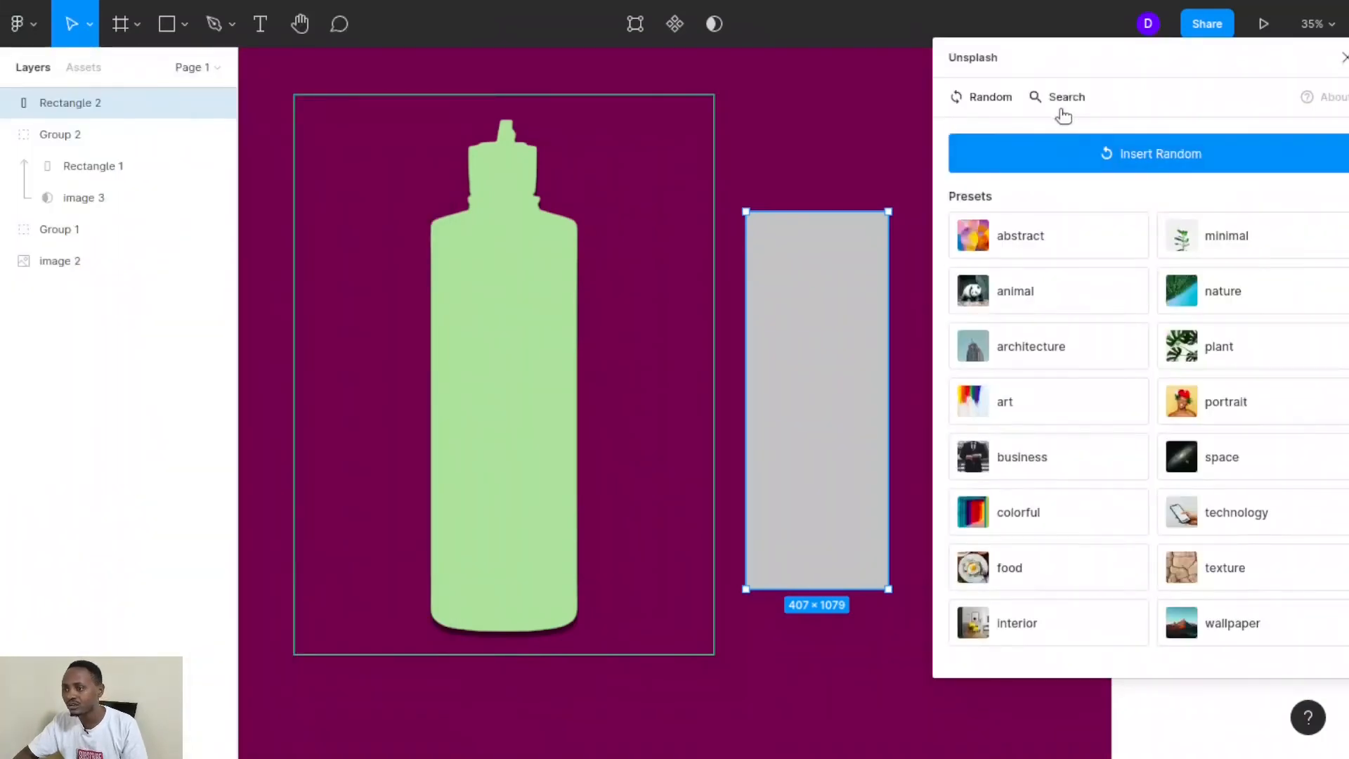
{"action": "left_click", "coordinate": [1063, 99]}
{"action": "left_click", "coordinate": [1025, 161]}
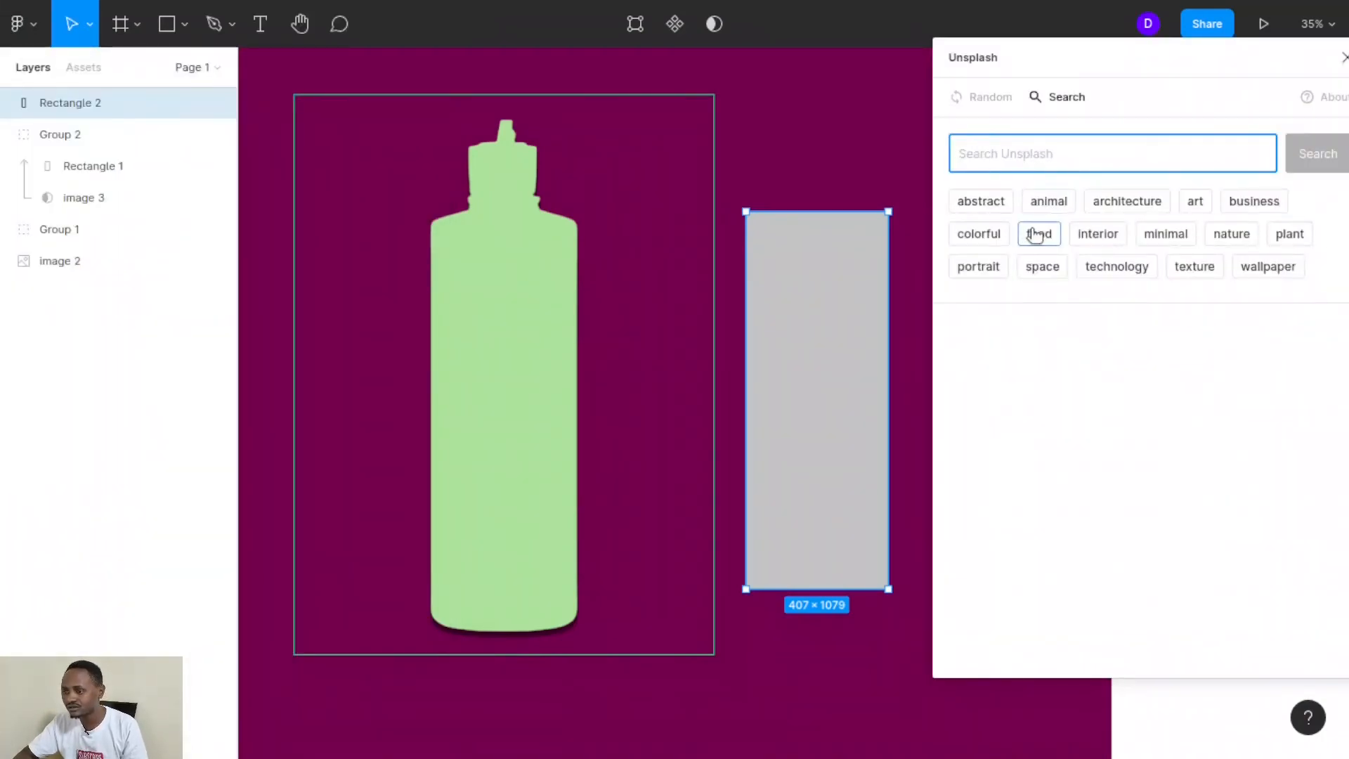
{"action": "left_click", "coordinate": [1039, 233]}
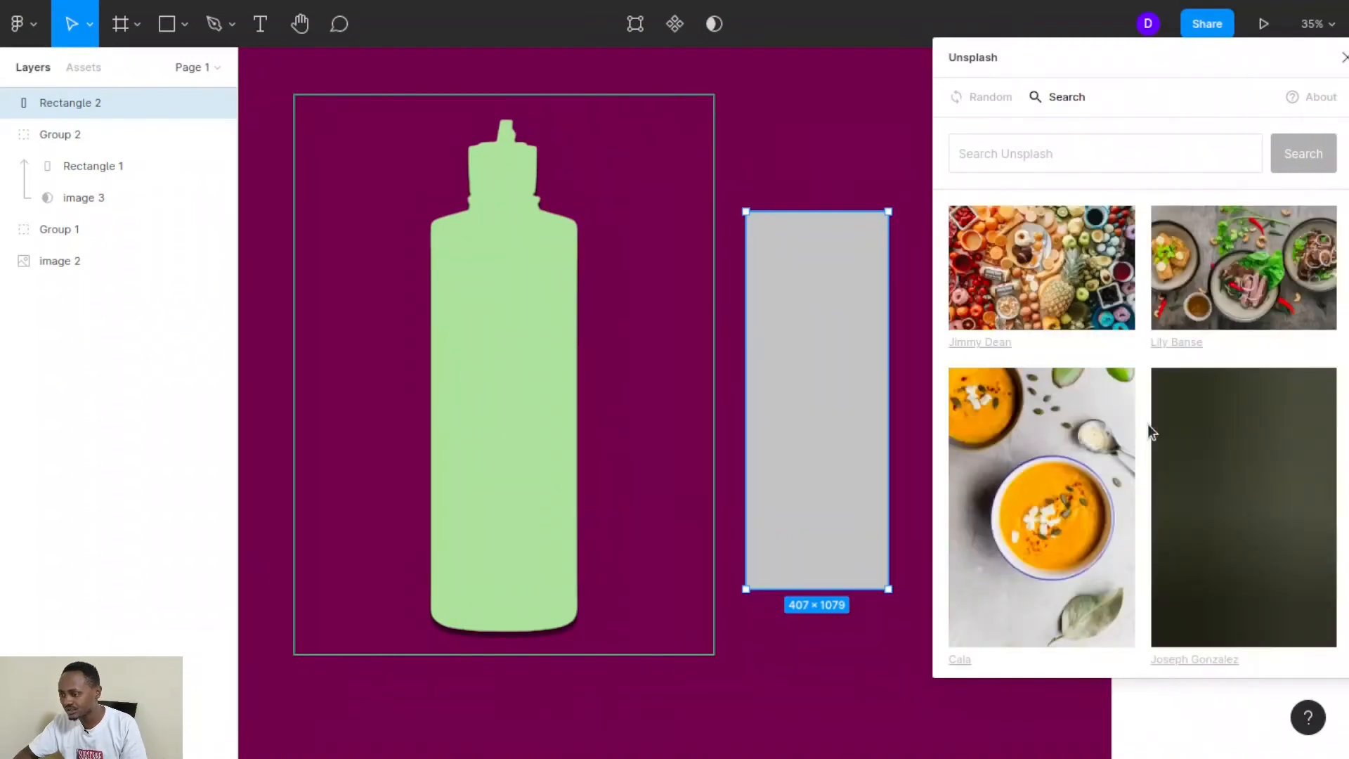
- Find the red-and-orange citrus-slice photo among the food results, fill the rectangle with it, and close Unsplash
{"action": "scroll", "coordinate": [1142, 394], "scroll_direction": "down", "scroll_amount": 10}
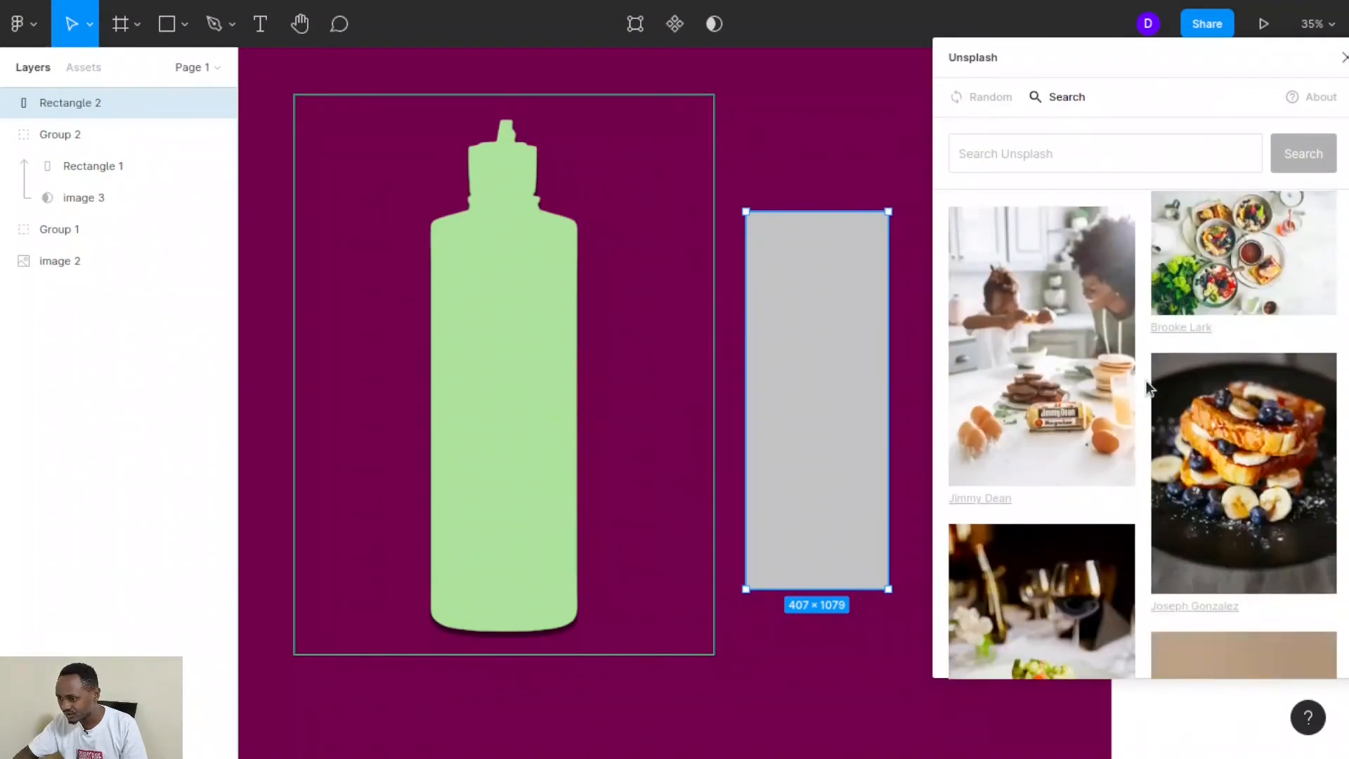
{"action": "scroll", "coordinate": [1145, 381], "scroll_direction": "down", "scroll_amount": 6}
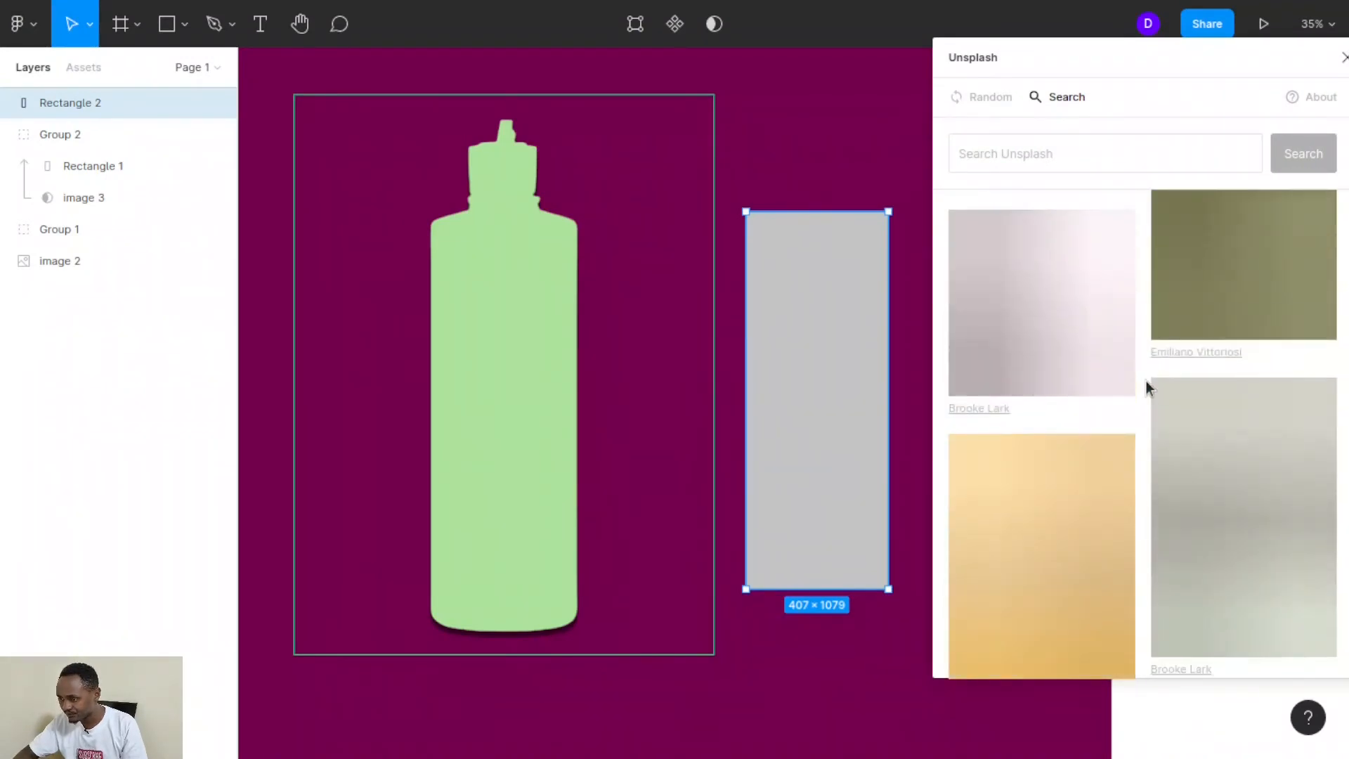
{"action": "scroll", "coordinate": [1145, 381], "scroll_direction": "down", "scroll_amount": 8}
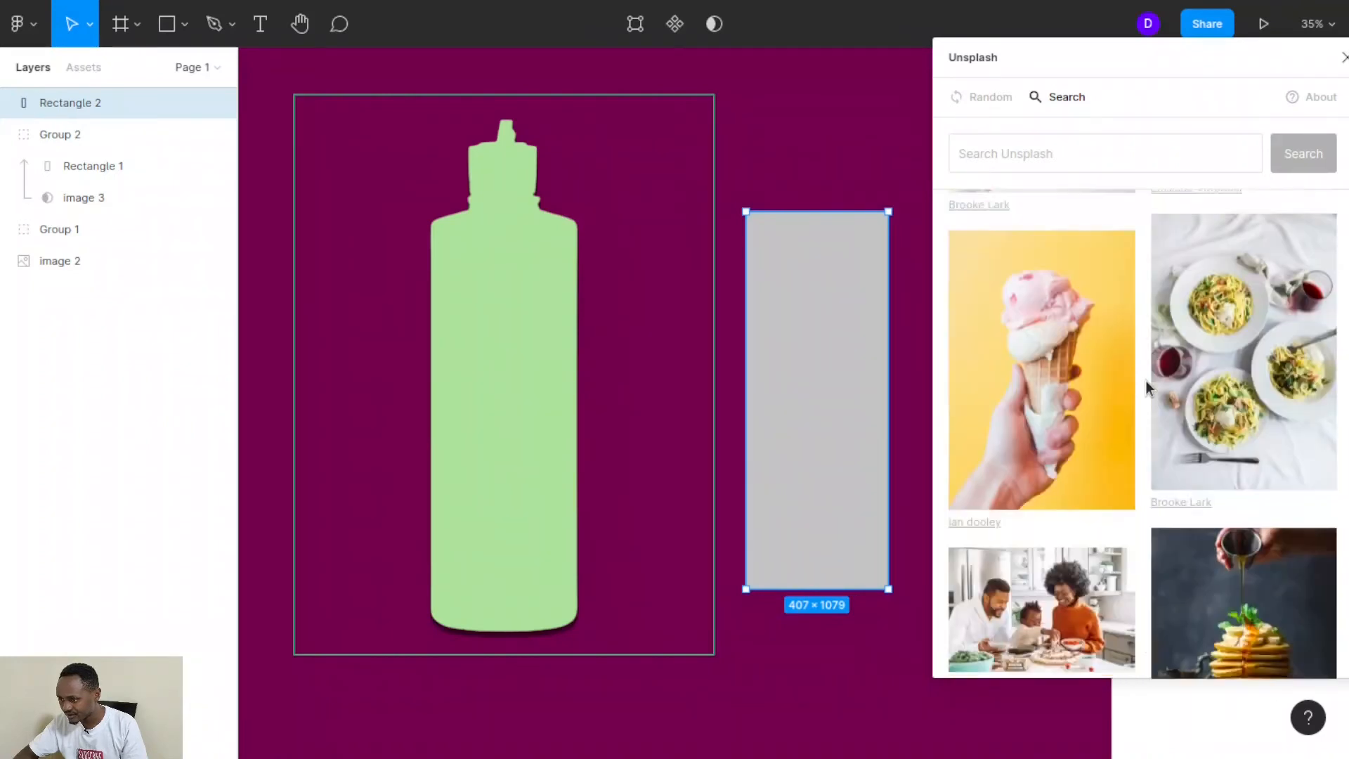
{"action": "scroll", "coordinate": [1145, 380], "scroll_direction": "down", "scroll_amount": 8}
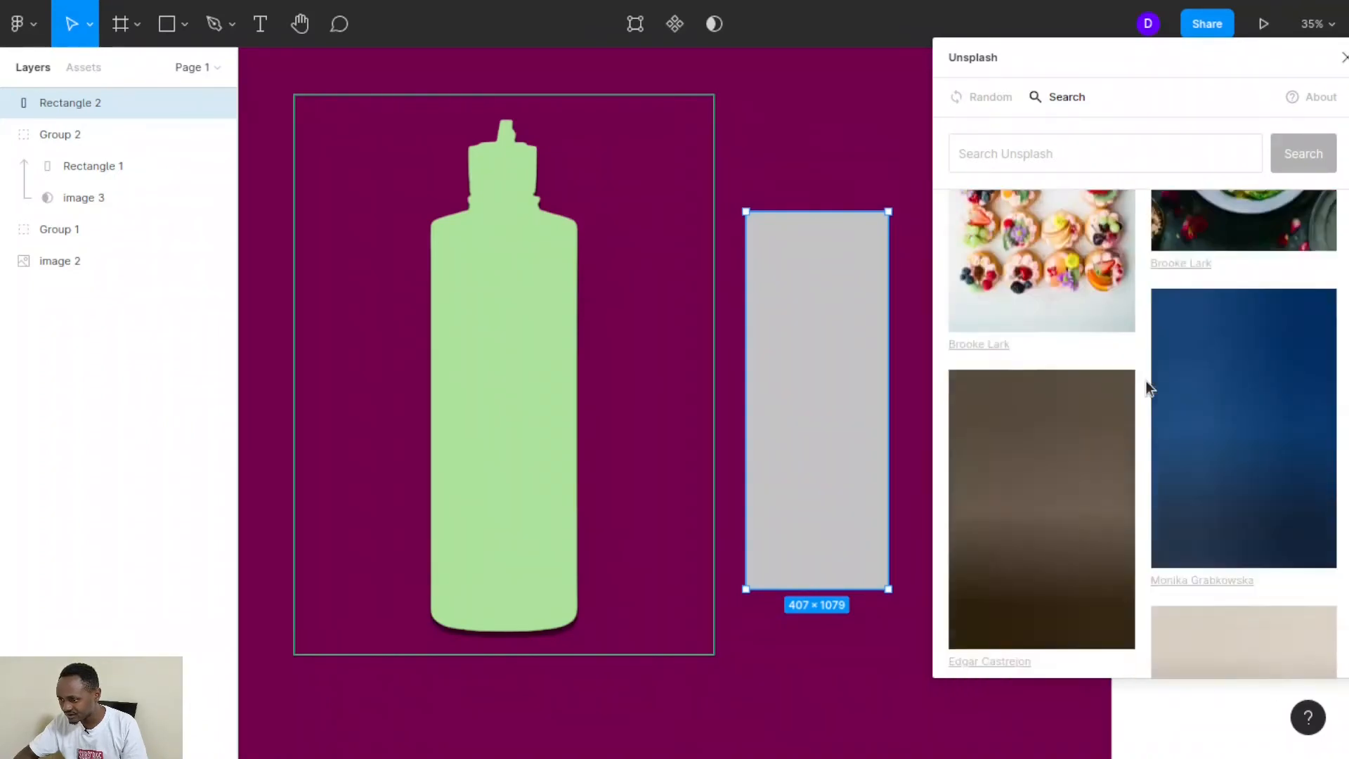
{"action": "scroll", "coordinate": [1146, 381], "scroll_direction": "down", "scroll_amount": 8}
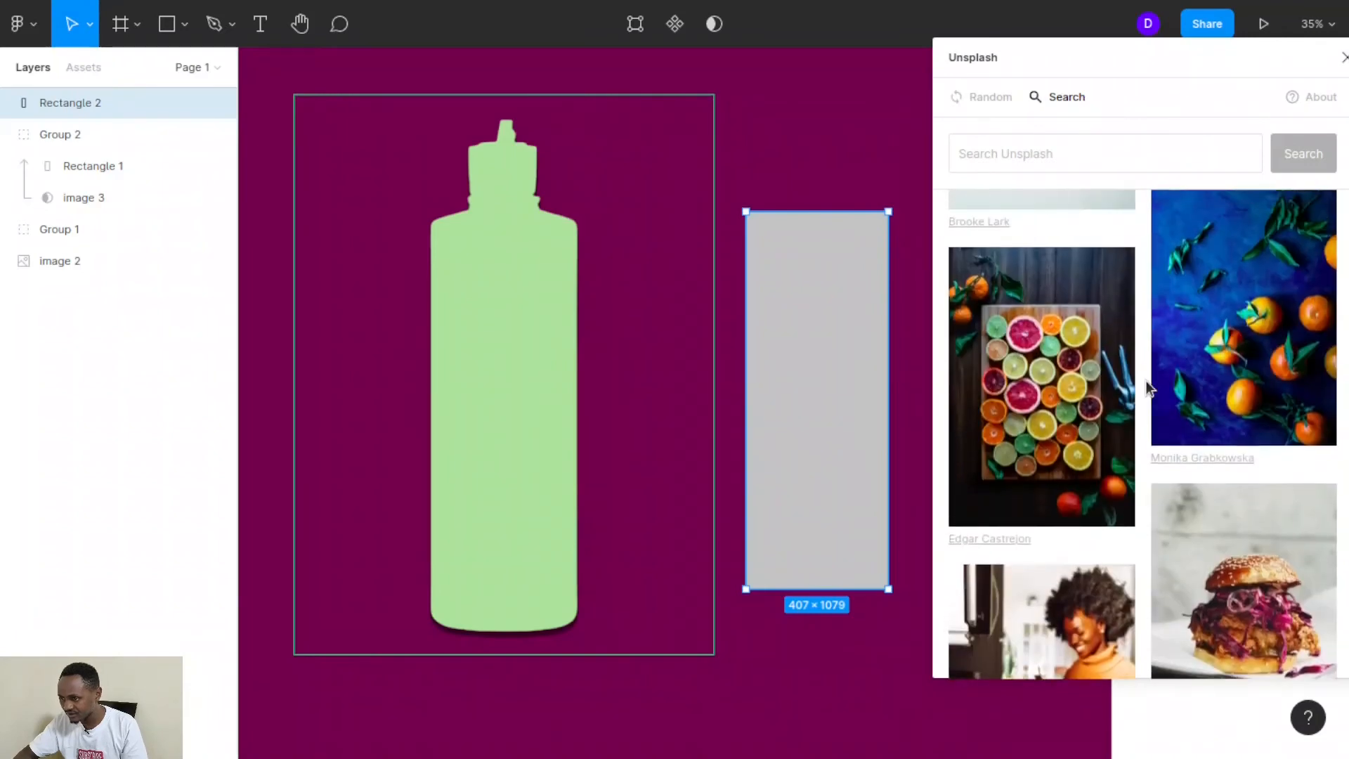
{"action": "scroll", "coordinate": [1145, 380], "scroll_direction": "down", "scroll_amount": 8}
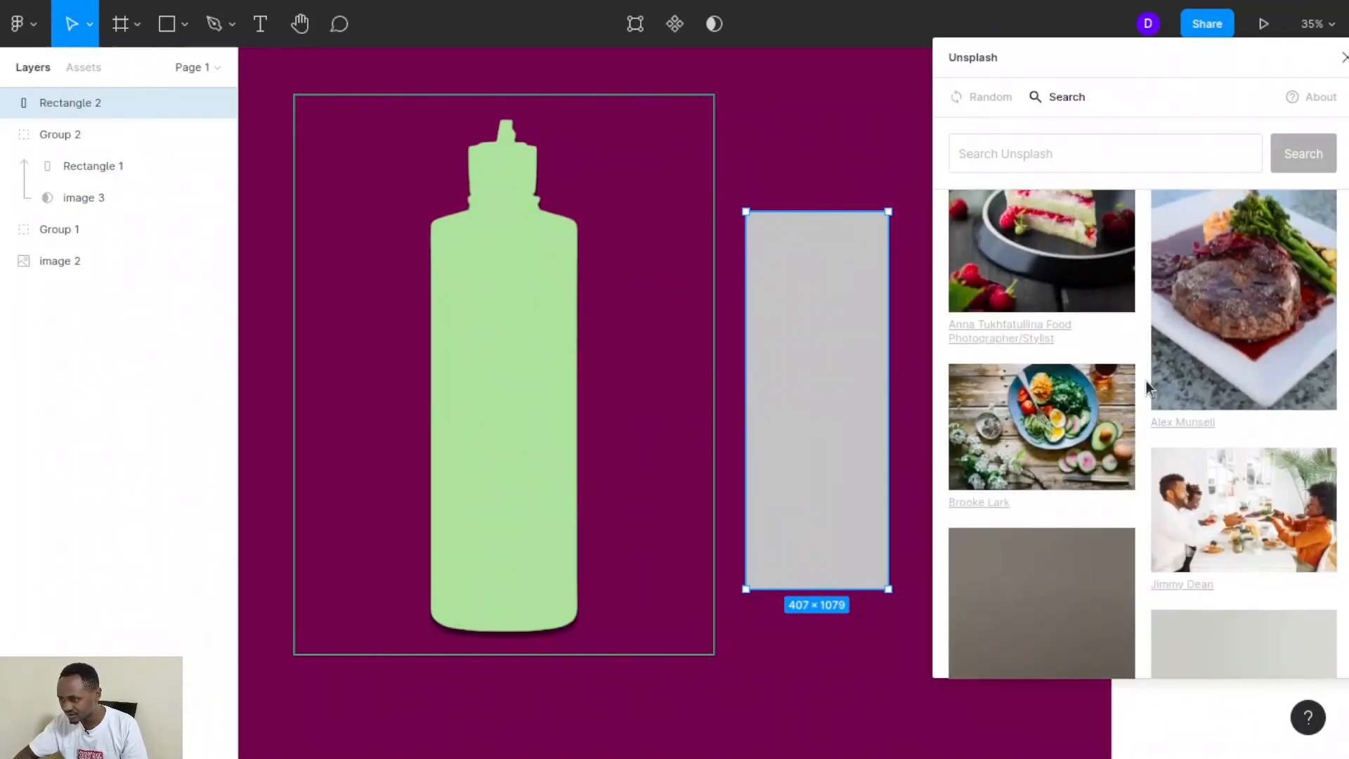
{"action": "scroll", "coordinate": [1145, 381], "scroll_direction": "down", "scroll_amount": 8}
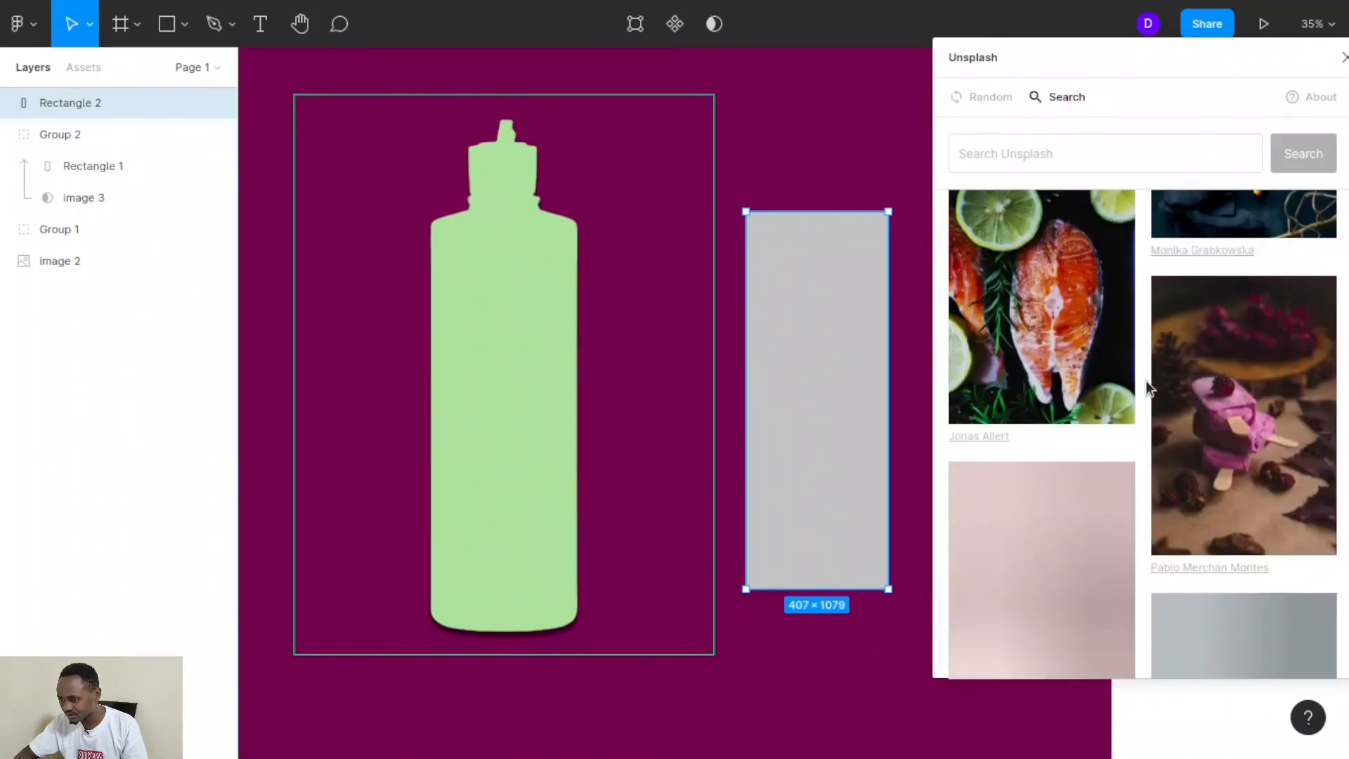
{"action": "scroll", "coordinate": [1145, 381], "scroll_direction": "down", "scroll_amount": 8}
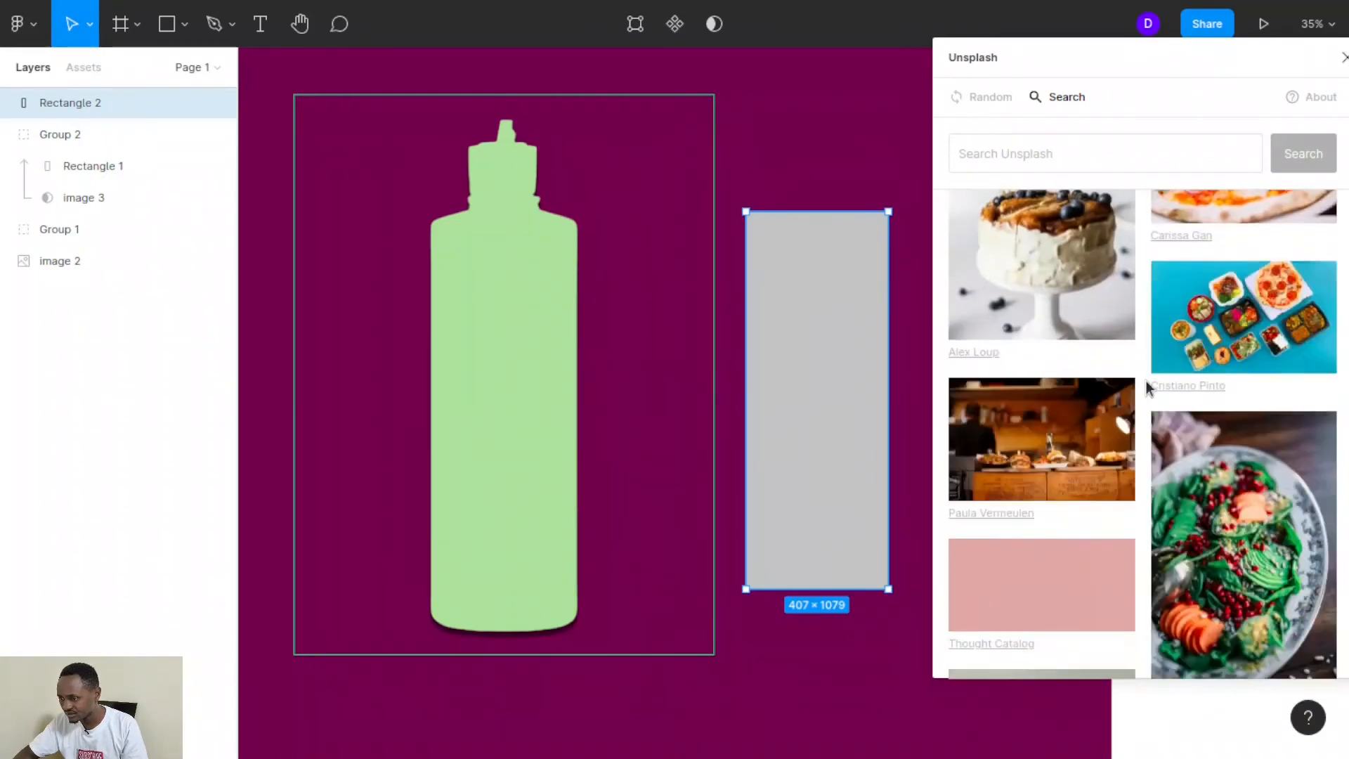
{"action": "scroll", "coordinate": [1146, 380], "scroll_direction": "down", "scroll_amount": 8}
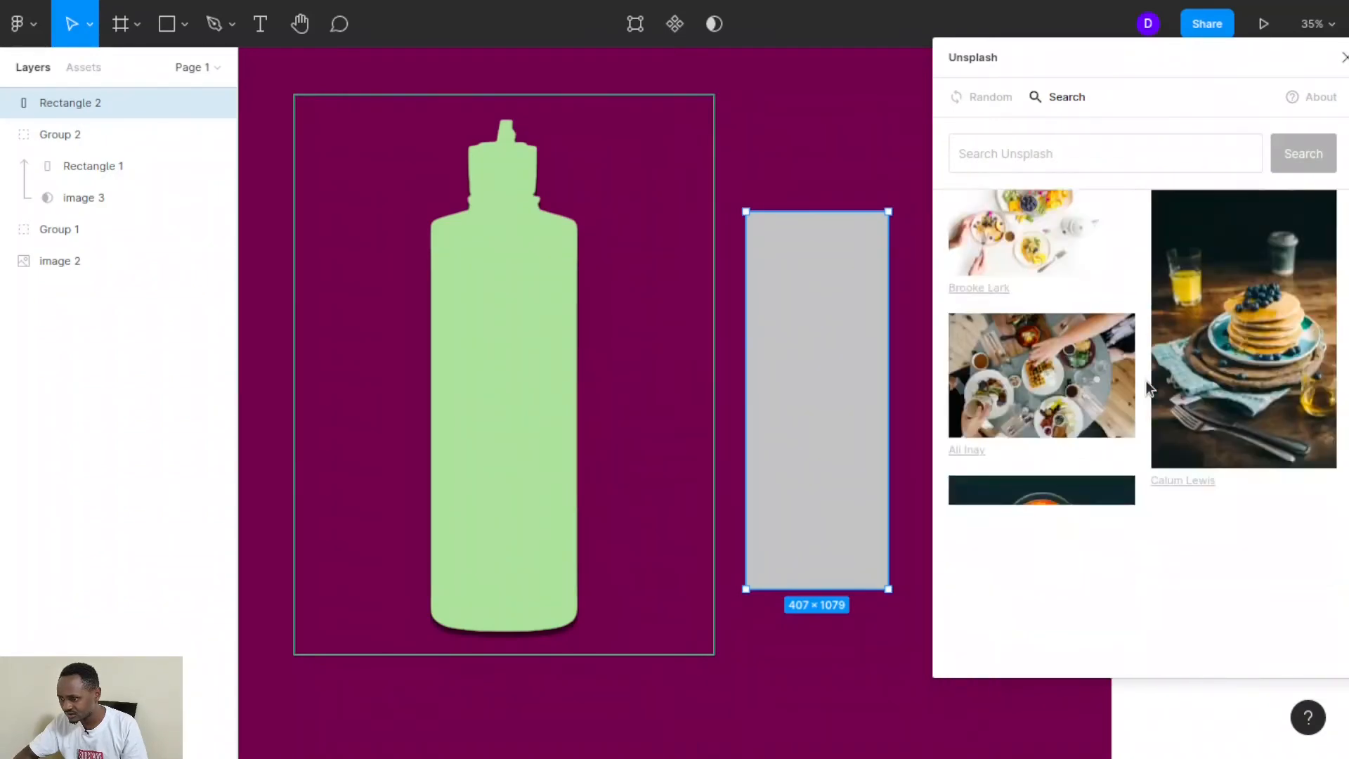
{"action": "scroll", "coordinate": [1145, 381], "scroll_direction": "down", "scroll_amount": 8}
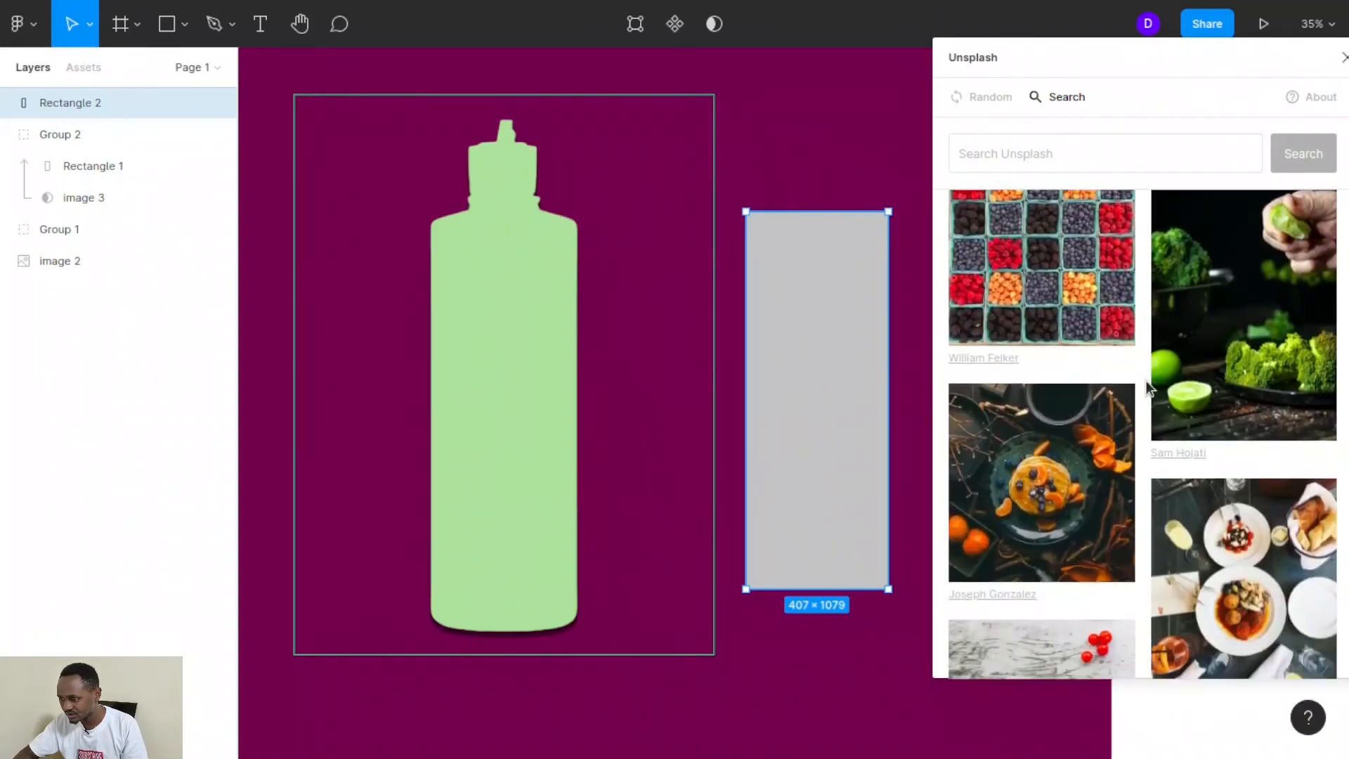
{"action": "scroll", "coordinate": [1145, 381], "scroll_direction": "down", "scroll_amount": 2}
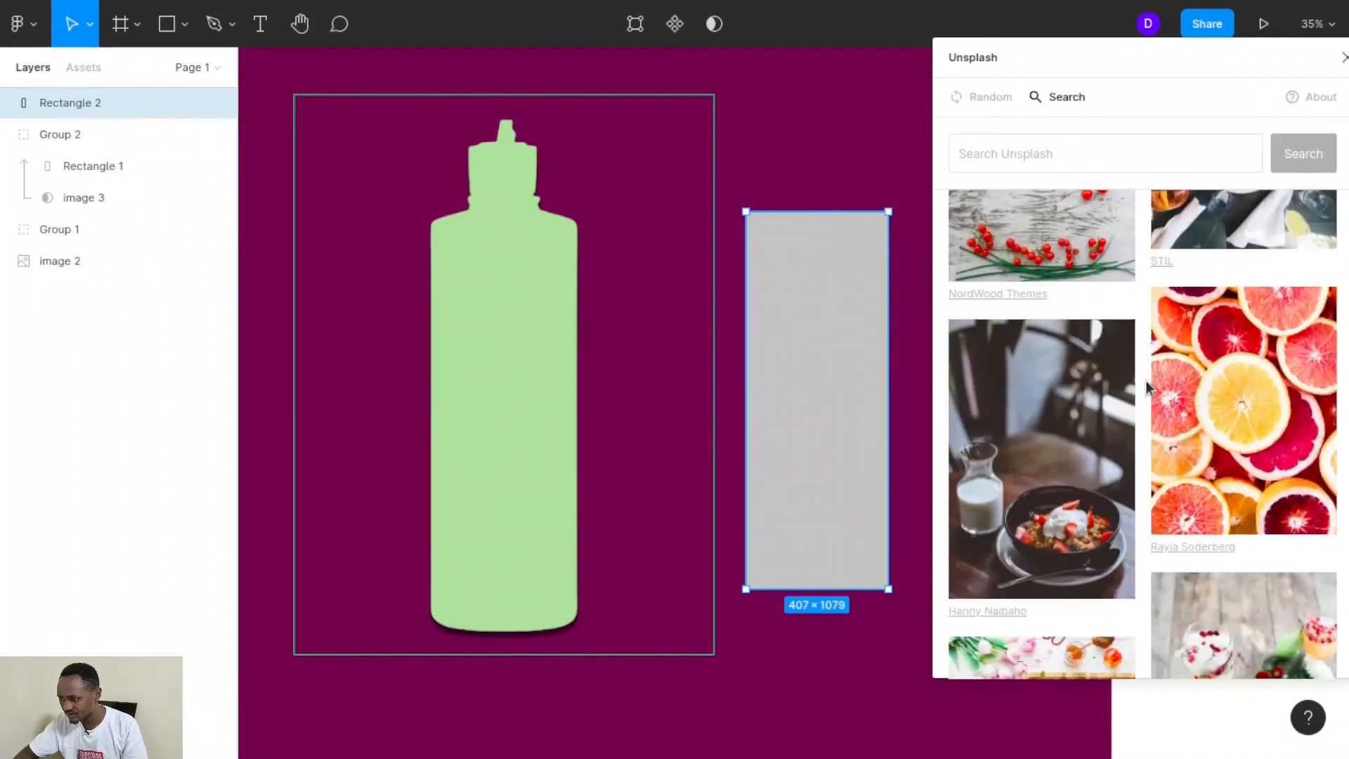
{"action": "left_click", "coordinate": [1267, 411]}
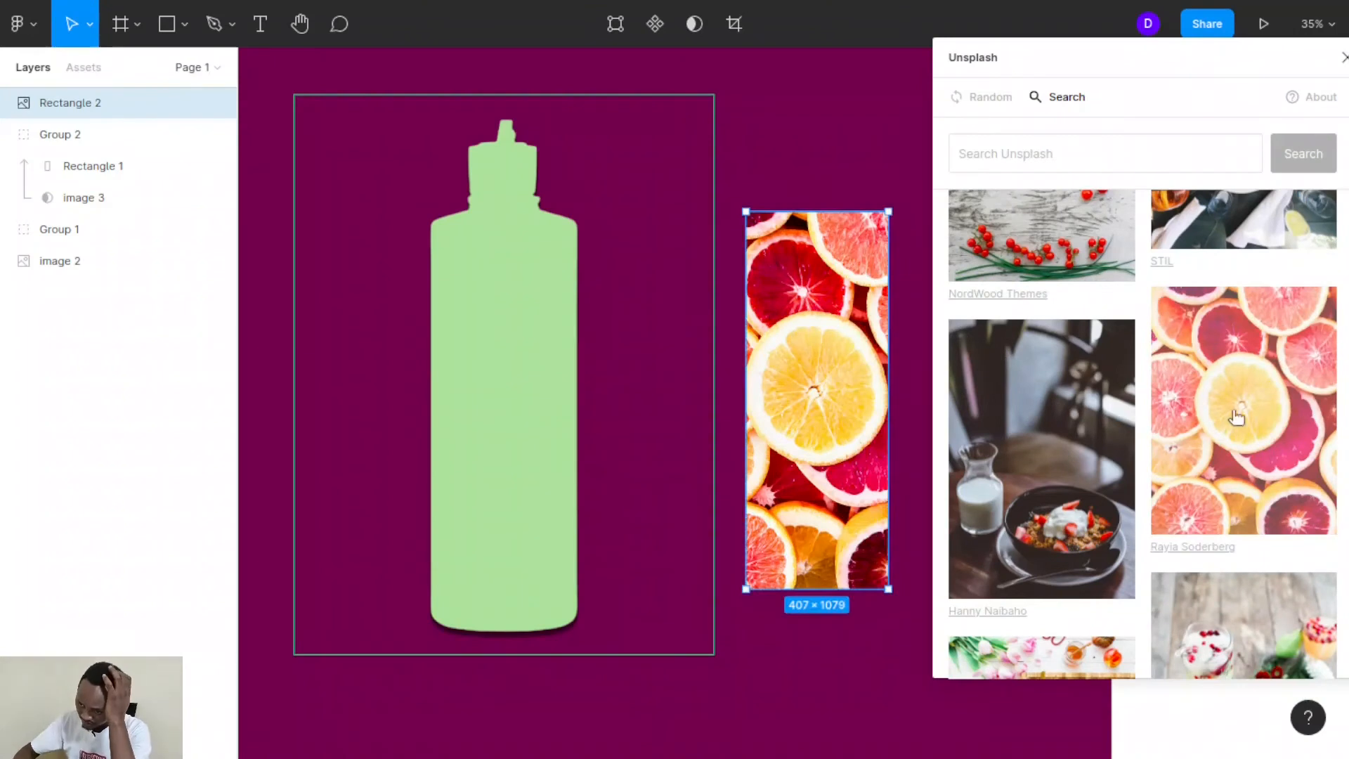
{"action": "left_click", "coordinate": [1343, 57]}
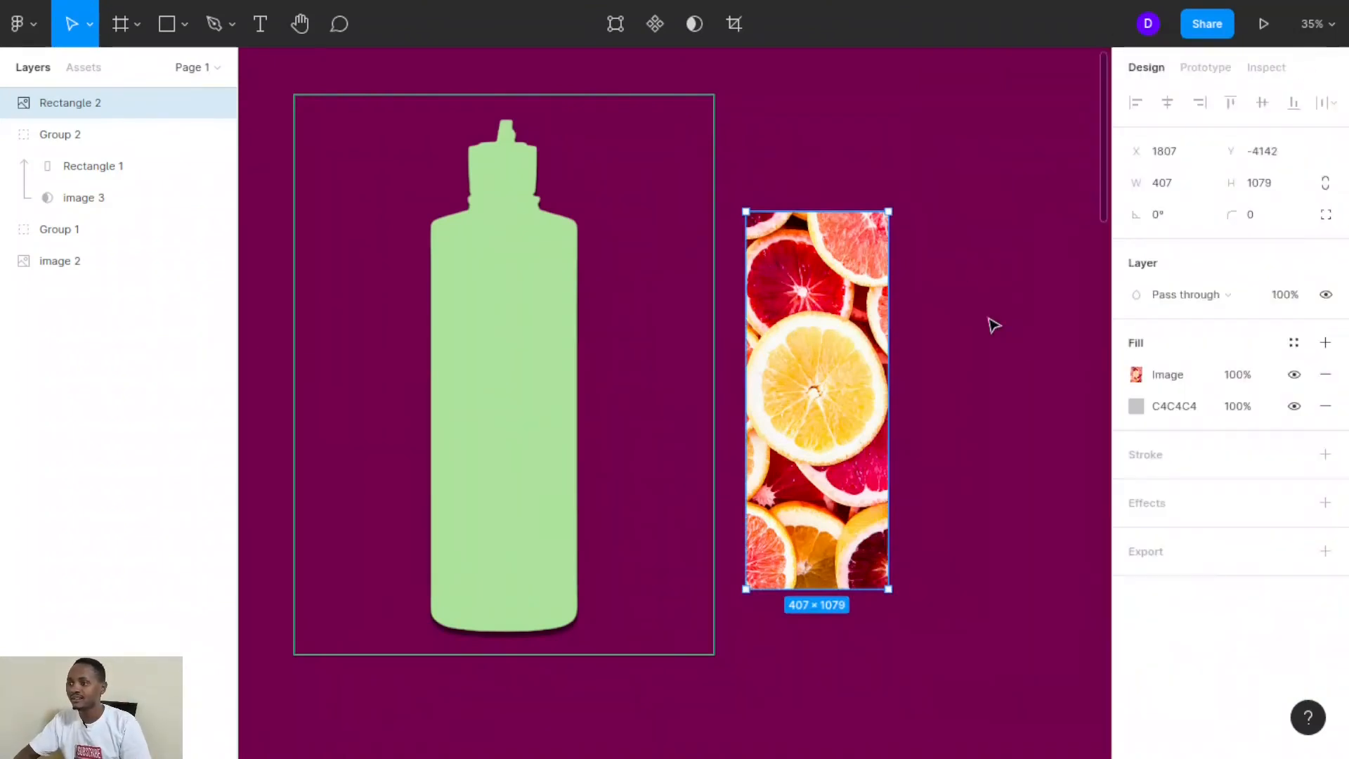
- Move the Rectangle 2 layer into the bottle's mask group, Group 2, directly above Rectangle 1
{"action": "left_click", "coordinate": [1001, 351]}
{"action": "left_click", "coordinate": [861, 379]}
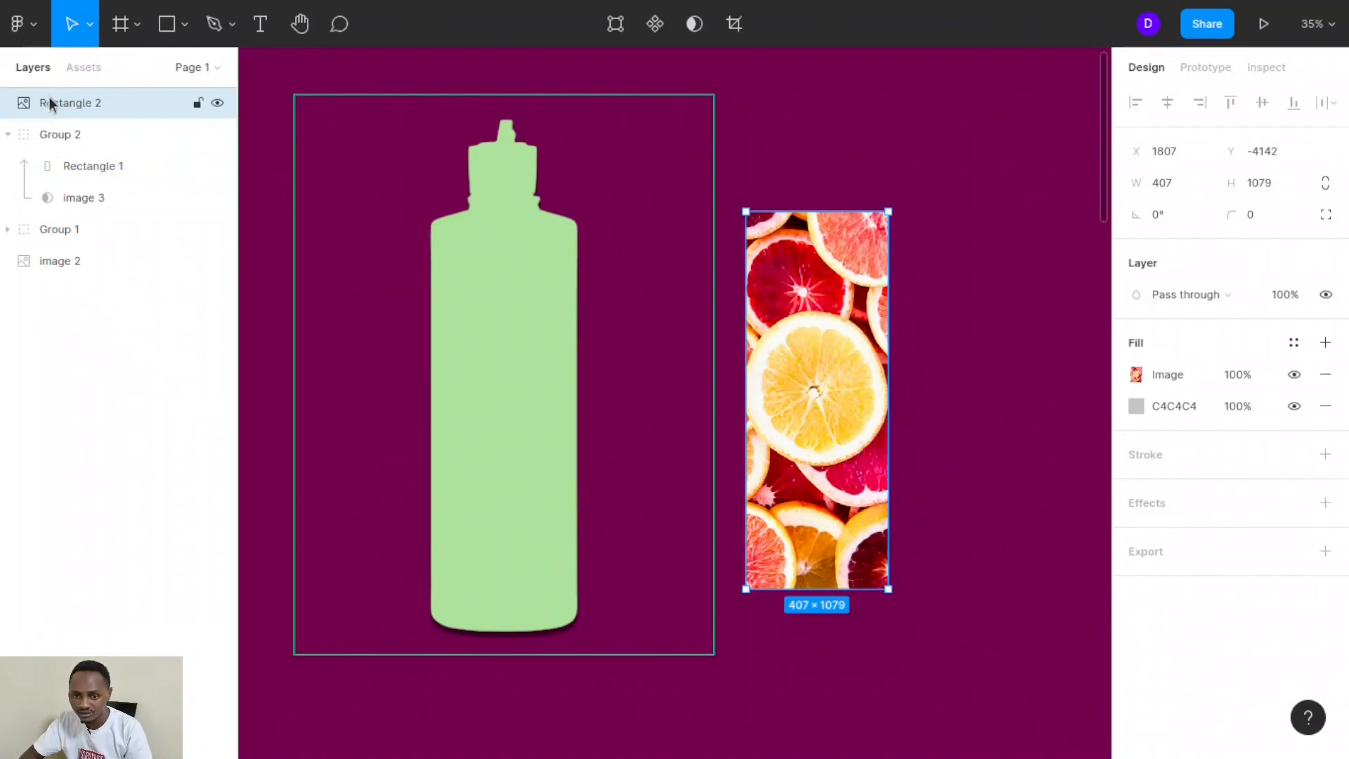
{"action": "left_click_drag", "start_coordinate": [50, 102], "coordinate": [51, 163]}
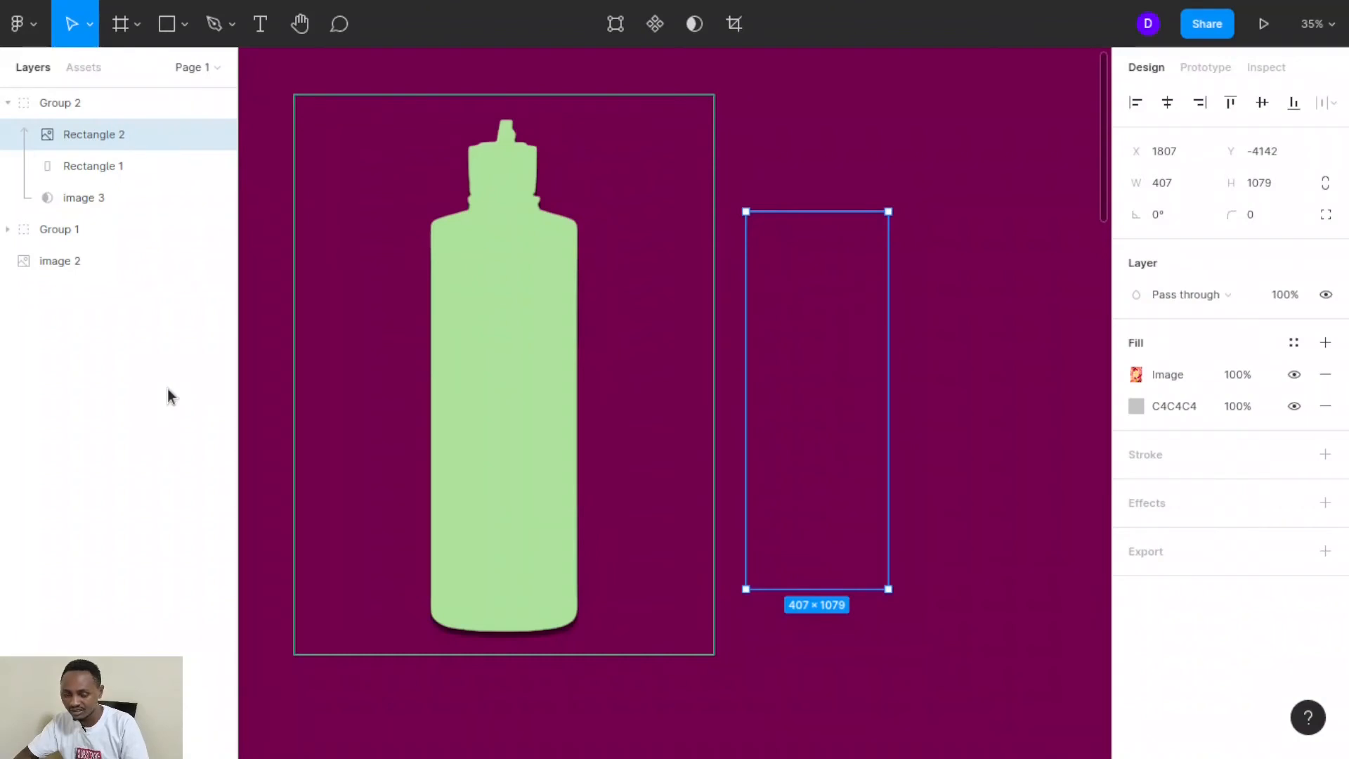
- Move the citrus-filled rectangle over the bottle's straight body at about X 912, Y -4097, and deselect it
{"action": "key", "text": "shift+Left"}
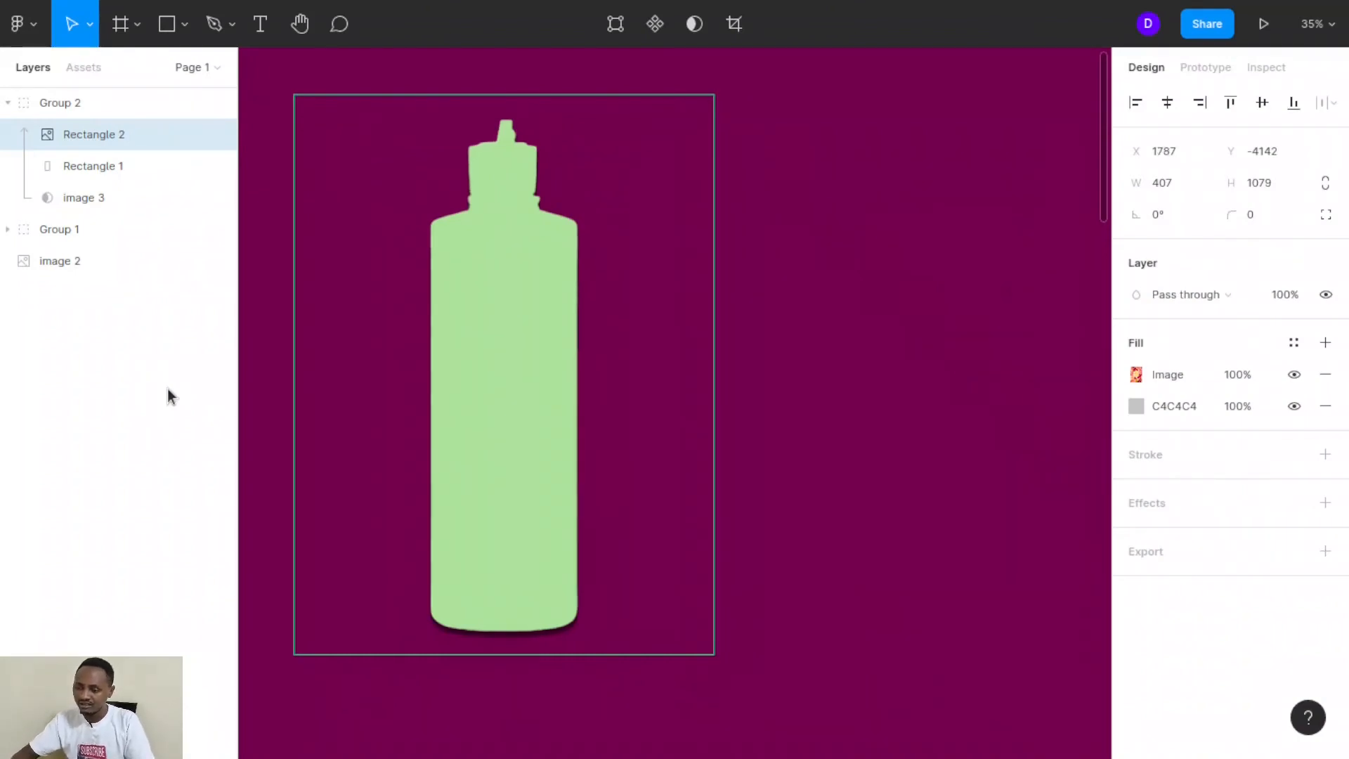
{"action": "key", "text": "shift+Left"}
{"action": "key", "text": "shift+Left"}
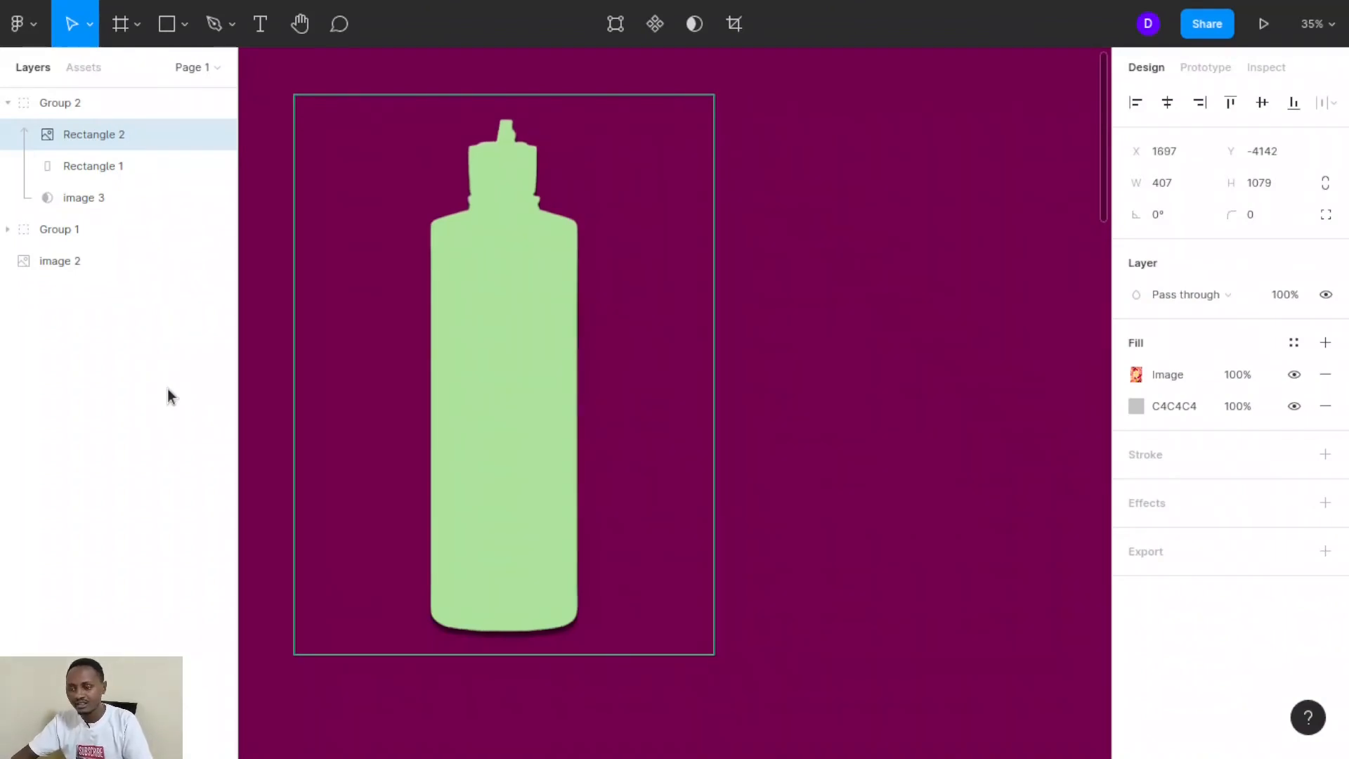
{"action": "key", "text": "shift+Left"}
{"action": "key", "text": "shift+Left"}
{"action": "key", "text": "shift+Left"}
{"action": "key", "text": "shift+Left"}
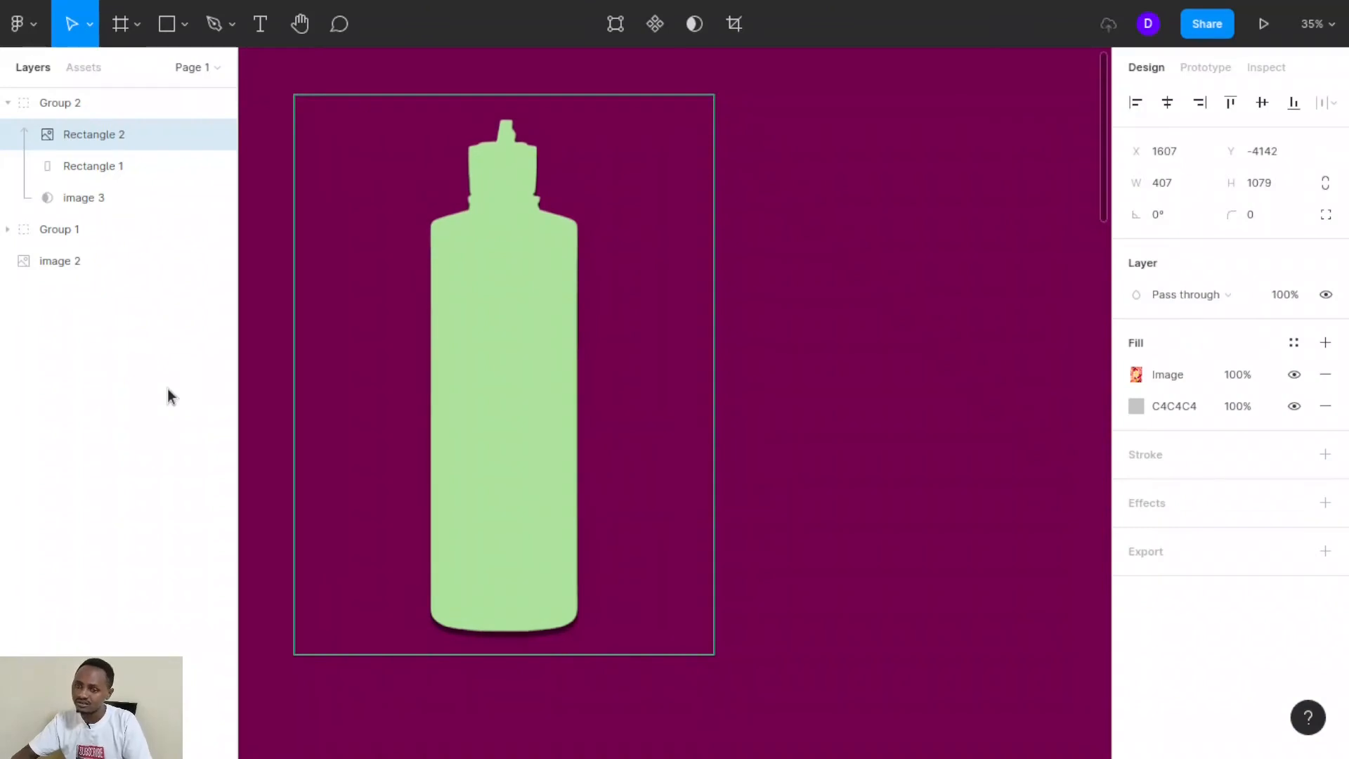
{"action": "key", "text": "shift+Left"}
{"action": "key", "text": "shift+Left"}
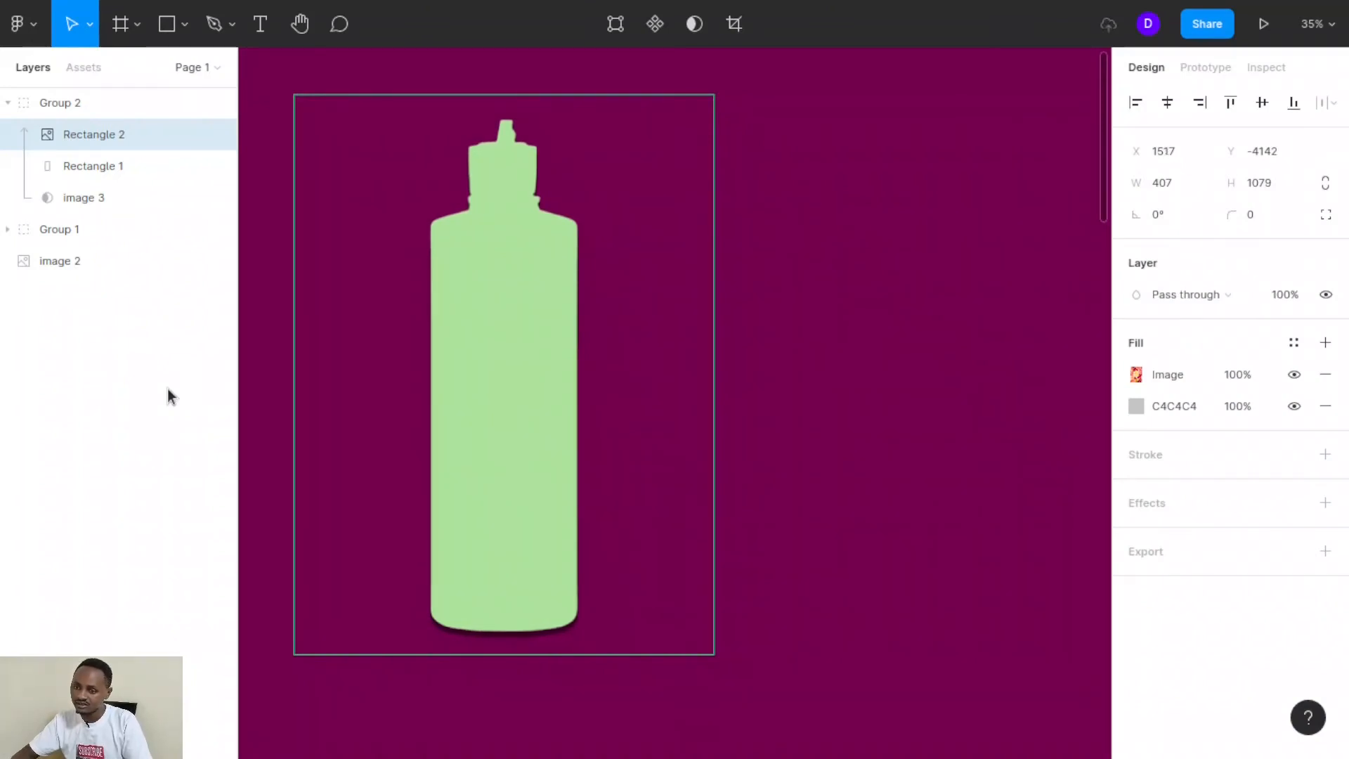
{"action": "key", "text": "shift+Left"}
{"action": "key", "text": "shift+Left"}
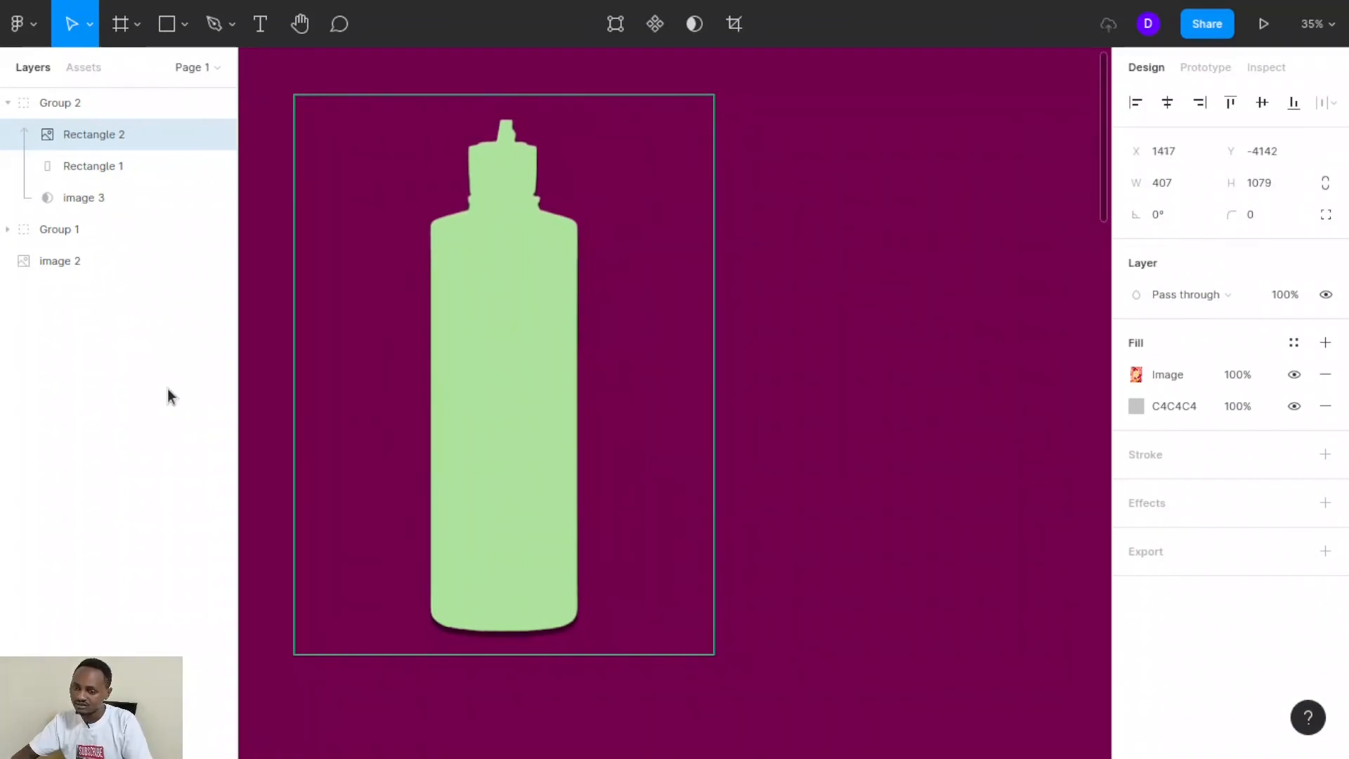
{"action": "key", "text": "shift+Left"}
{"action": "key", "text": "shift+Left"}
{"action": "key", "text": "shift+Left"}
{"action": "key", "text": "shift+Left"}
{"action": "key", "text": "shift+Left"}
{"action": "key", "text": "shift+Left"}
{"action": "key", "text": "shift+Left"}
{"action": "key", "text": "shift+Left"}
{"action": "key", "text": "shift+Left"}
{"action": "key", "text": "shift+Left"}
{"action": "key", "text": "shift+Left"}
{"action": "key", "text": "shift+Left"}
{"action": "key", "text": "shift+Left"}
{"action": "key", "text": "shift+Left"}
{"action": "key", "text": "shift+Left"}
{"action": "key", "text": "shift+Left"}
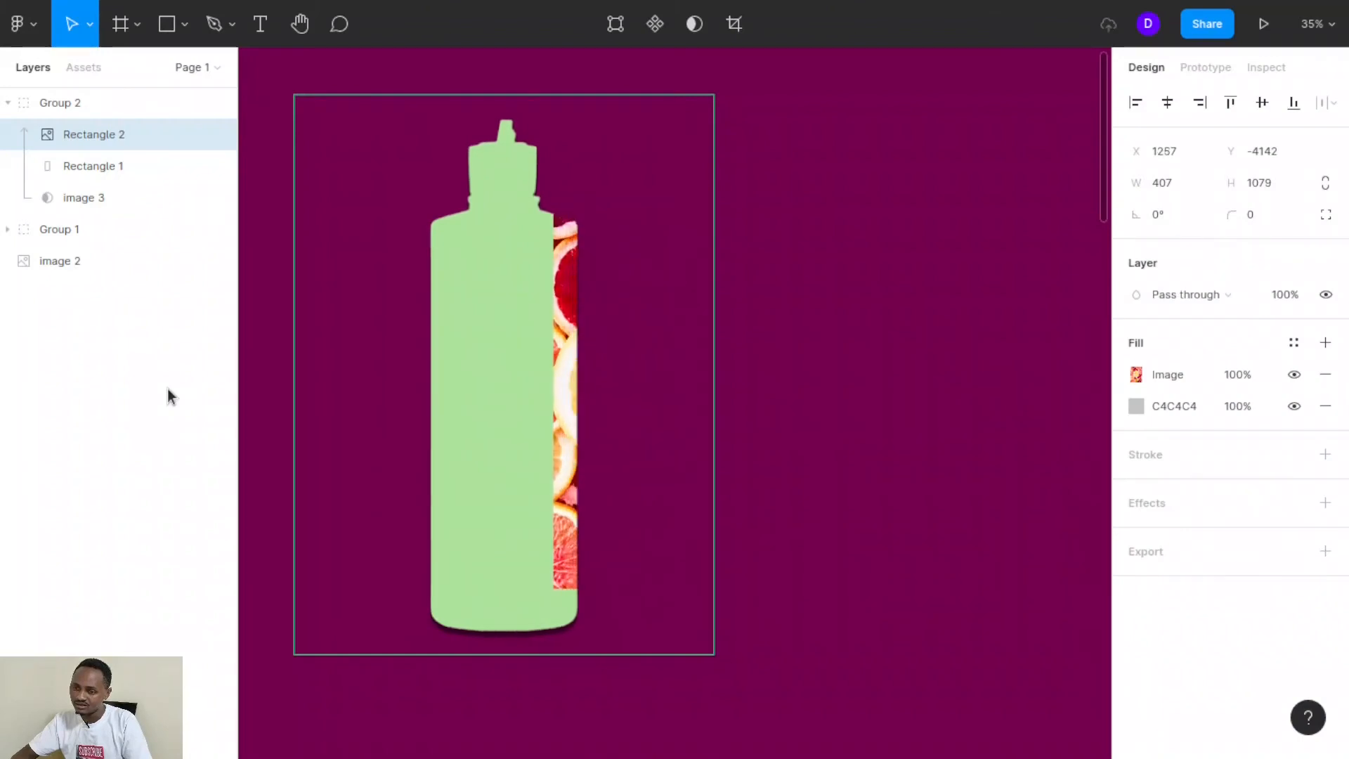
{"action": "key", "text": "shift+Left"}
{"action": "key", "text": "shift+Left"}
{"action": "key", "text": "shift+Left"}
{"action": "key", "text": "shift+Left"}
{"action": "key", "text": "shift+Left"}
{"action": "key", "text": "shift+Left"}
{"action": "key", "text": "shift+Left"}
{"action": "key", "text": "shift+Left"}
{"action": "key", "text": "shift+Left"}
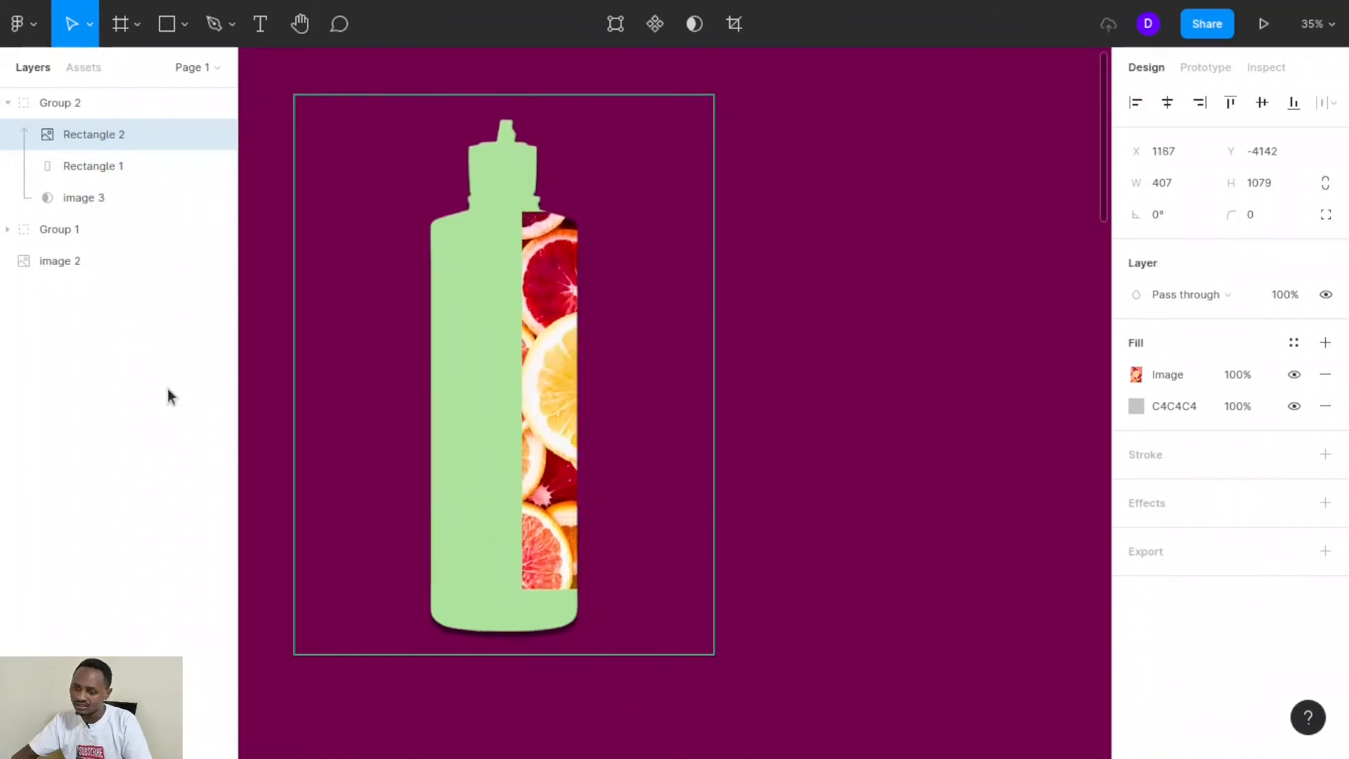
{"action": "key", "text": "shift+Left"}
{"action": "key", "text": "shift+Left"}
{"action": "key", "text": "shift+Left"}
{"action": "key", "text": "shift+Left"}
{"action": "key", "text": "shift+Left"}
{"action": "key", "text": "shift+Left"}
{"action": "key", "text": "shift+Left"}
{"action": "key", "text": "shift+Left"}
{"action": "key", "text": "shift+Left"}
{"action": "key", "text": "shift+Left"}
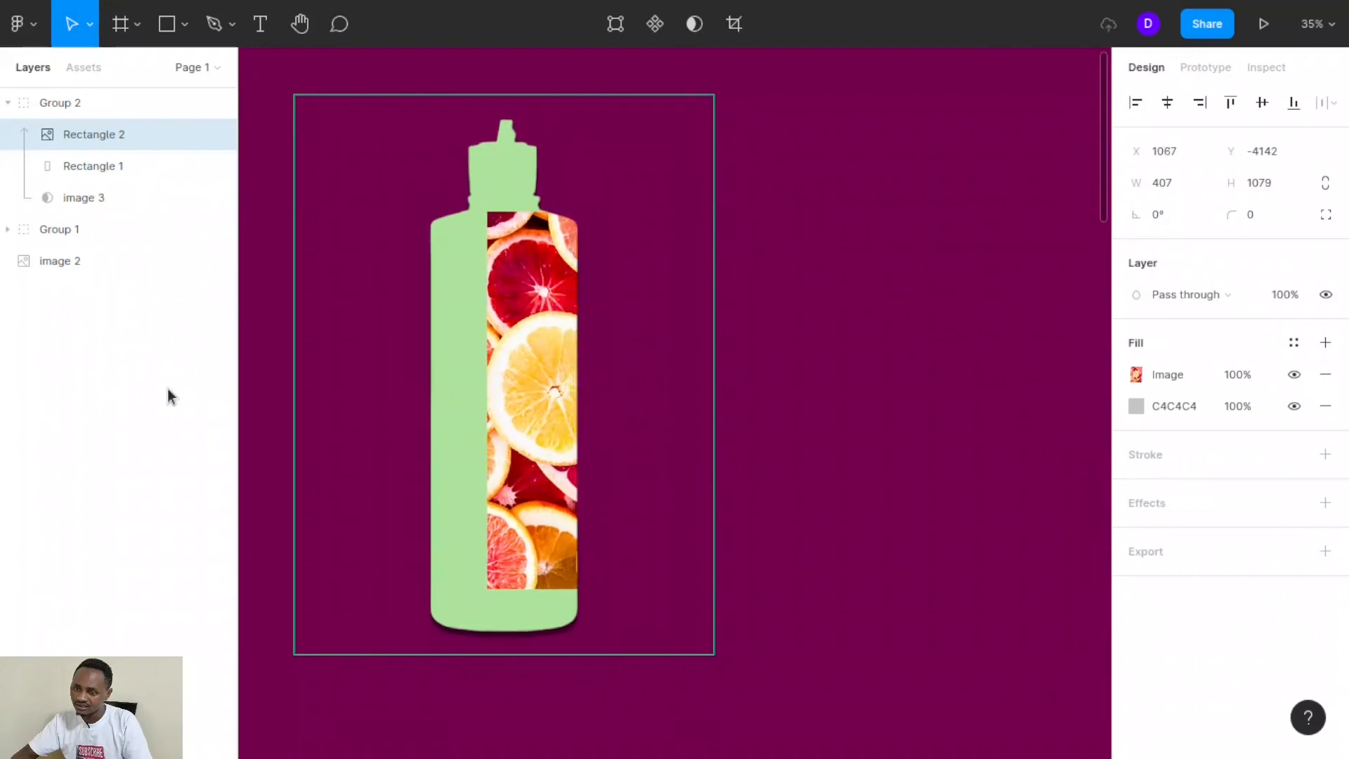
{"action": "key", "text": "shift+Left"}
{"action": "key", "text": "shift+Left"}
{"action": "key", "text": "shift+Left"}
{"action": "key", "text": "shift+Left"}
{"action": "key", "text": "shift+Left"}
{"action": "key", "text": "shift+Left"}
{"action": "key", "text": "shift+Left"}
{"action": "key", "text": "shift+Left"}
{"action": "key", "text": "shift+Left"}
{"action": "key", "text": "shift+Left"}
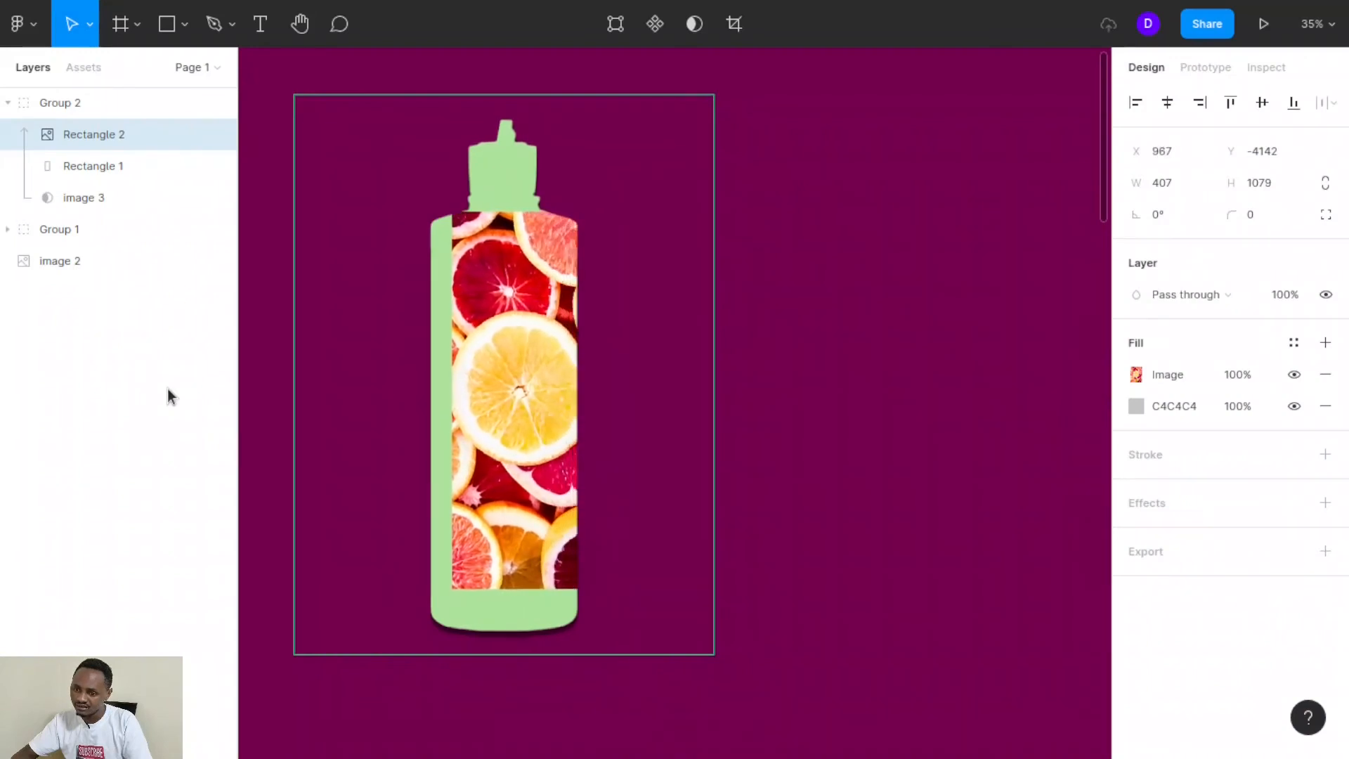
{"action": "key", "text": "shift+Left"}
{"action": "key", "text": "shift+Left"}
{"action": "key", "text": "shift+Left"}
{"action": "key", "text": "shift+Left"}
{"action": "key", "text": "shift+Left"}
{"action": "key", "text": "shift+Left"}
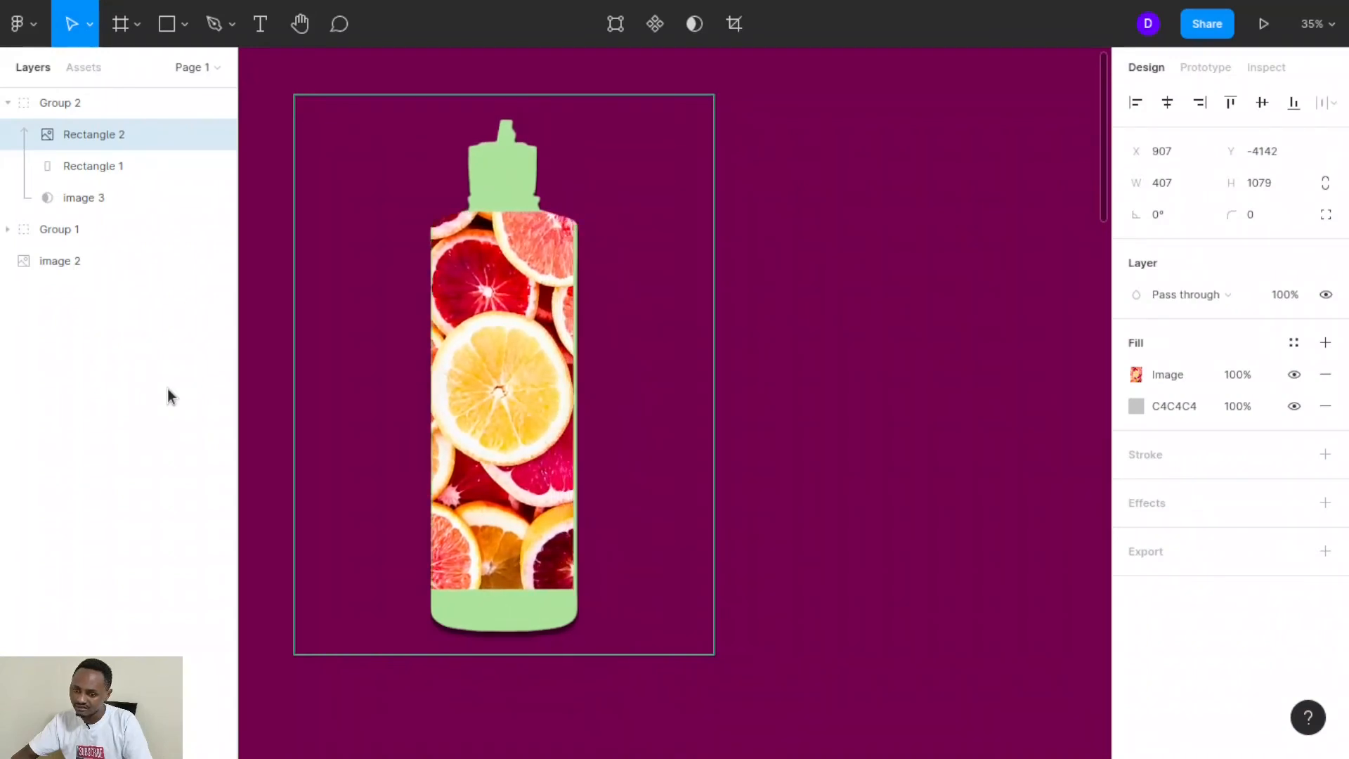
{"action": "key", "text": "shift+Right"}
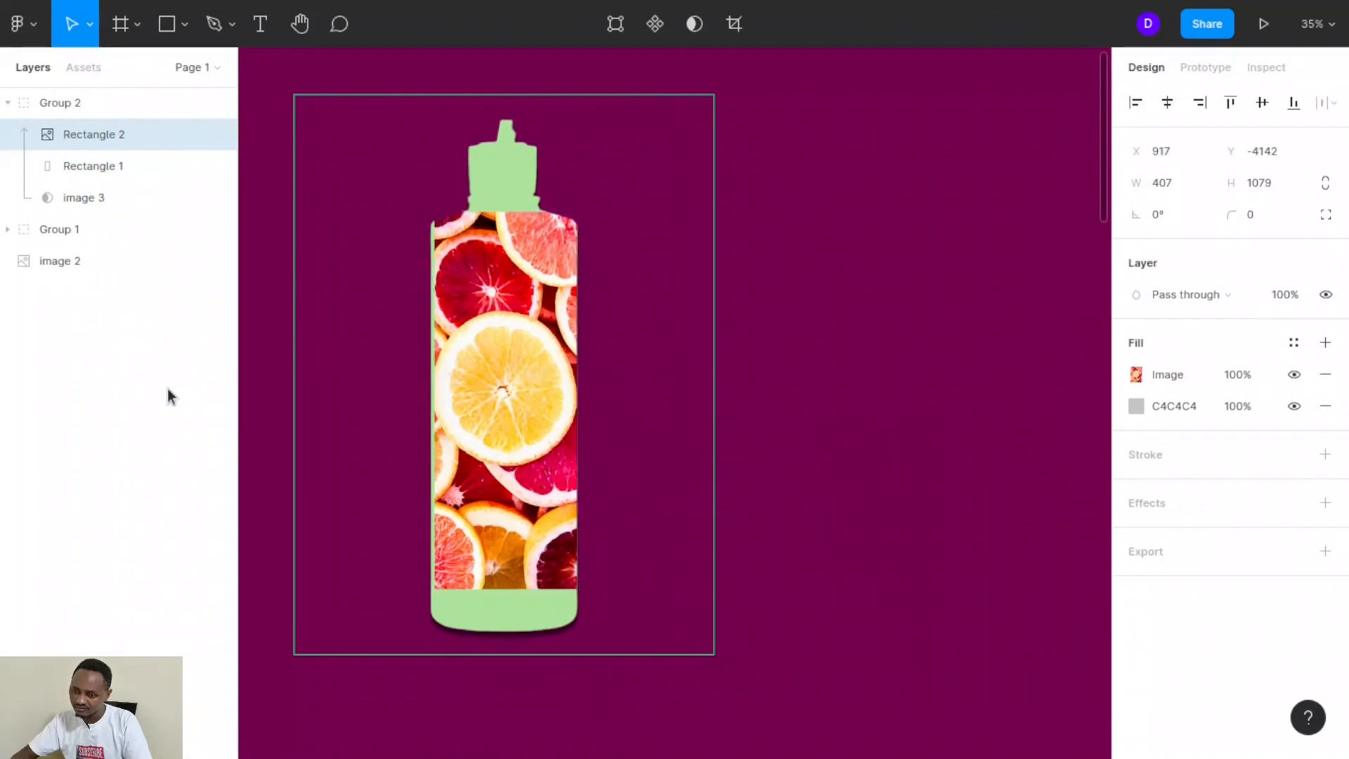
{"action": "left_click_drag", "start_coordinate": [491, 442], "coordinate": [487, 464]}
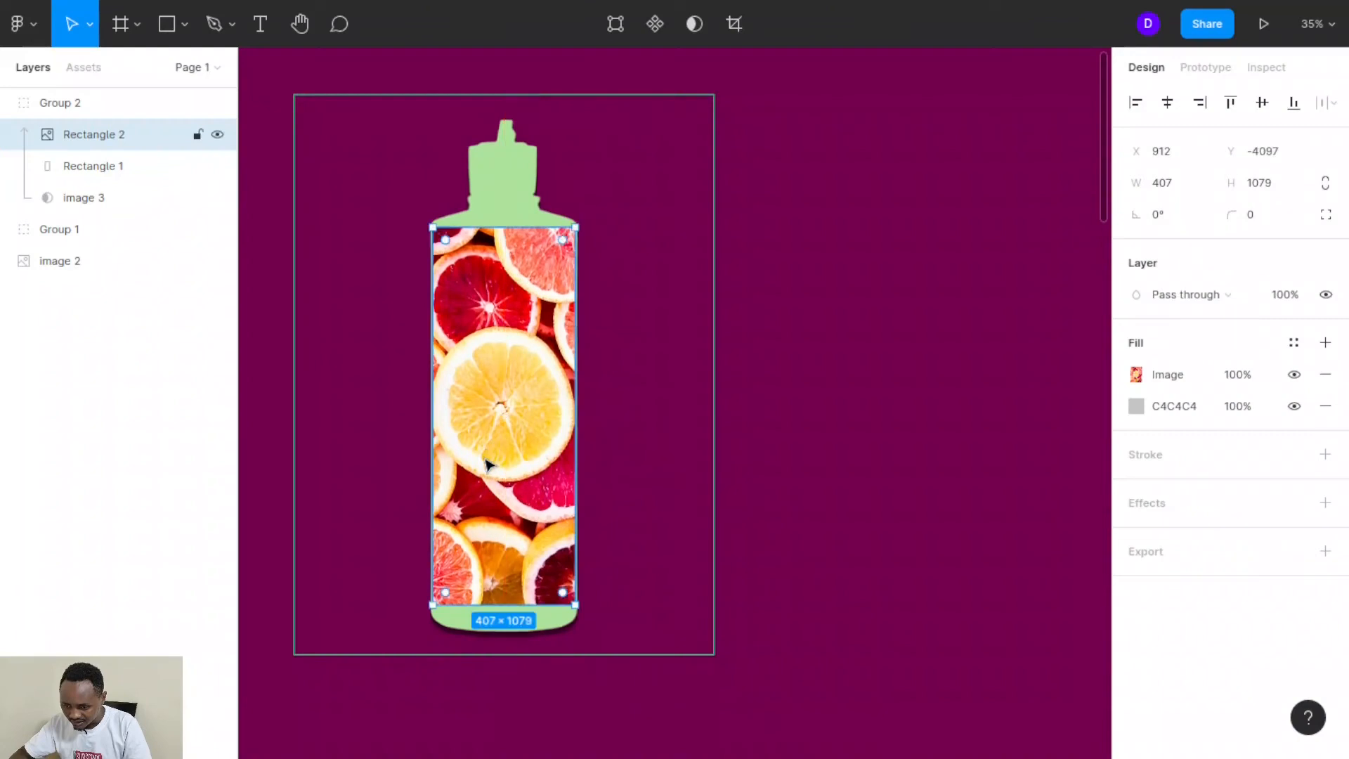
{"action": "left_click", "coordinate": [834, 484]}
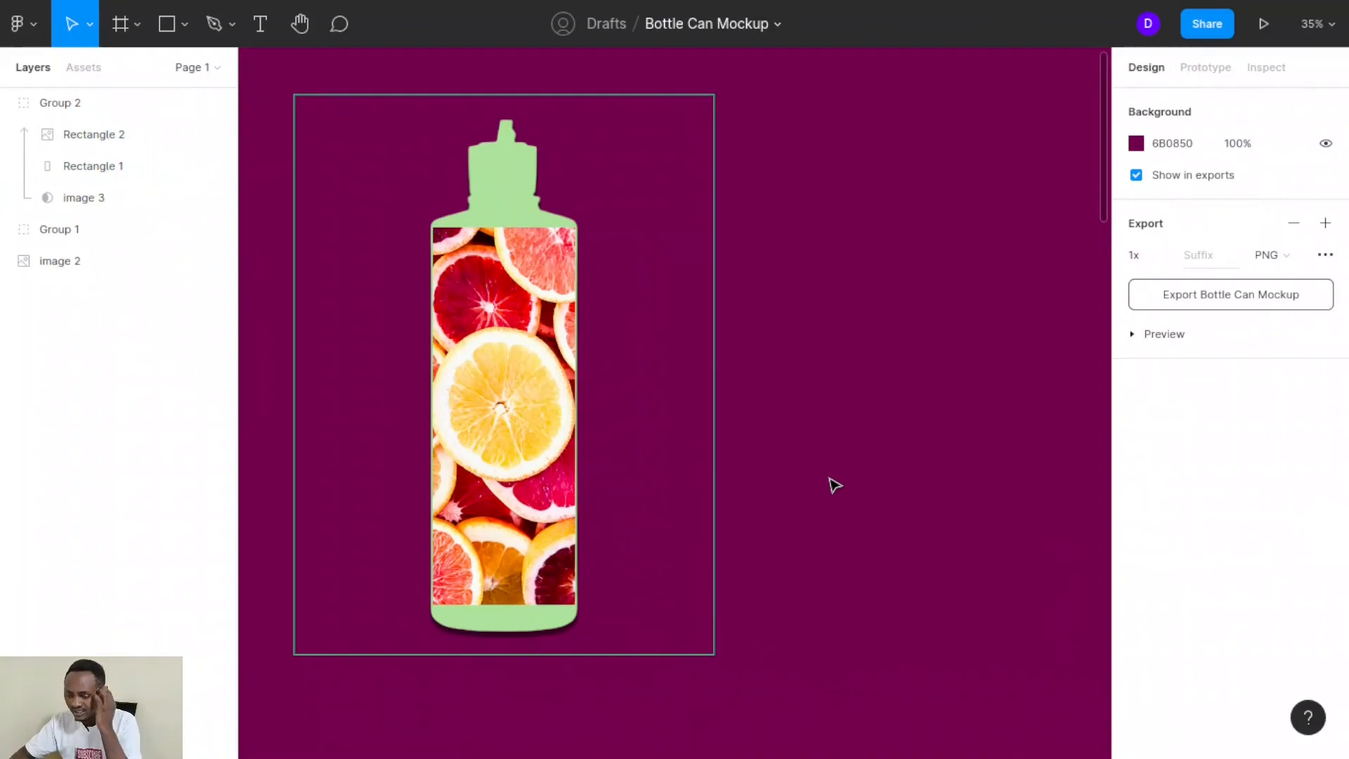
- Draw a grey rectangle about 432 × 327 over the bottle's cap and move it beside the bottle at X 1774, Y -4447
{"action": "left_click", "coordinate": [501, 205]}
{"action": "left_click", "coordinate": [804, 216]}
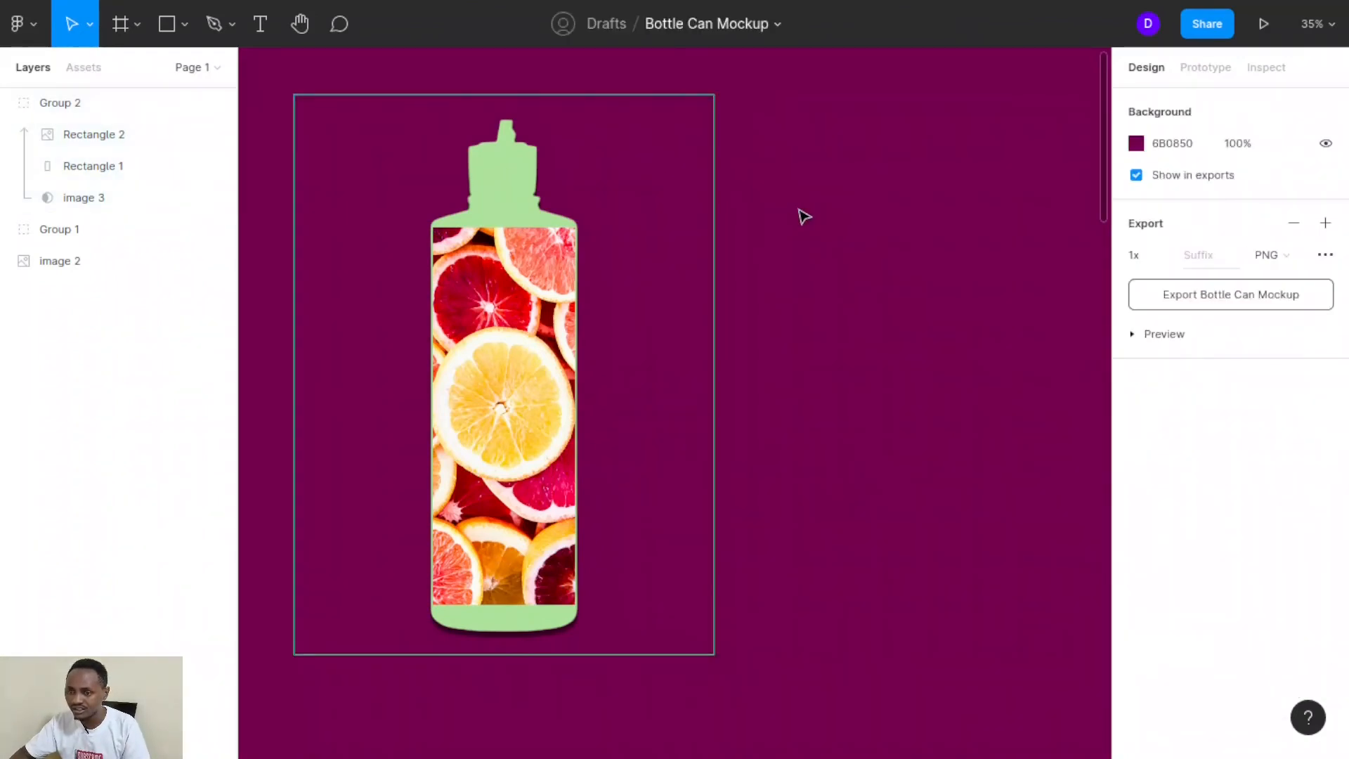
{"action": "left_click", "coordinate": [174, 26]}
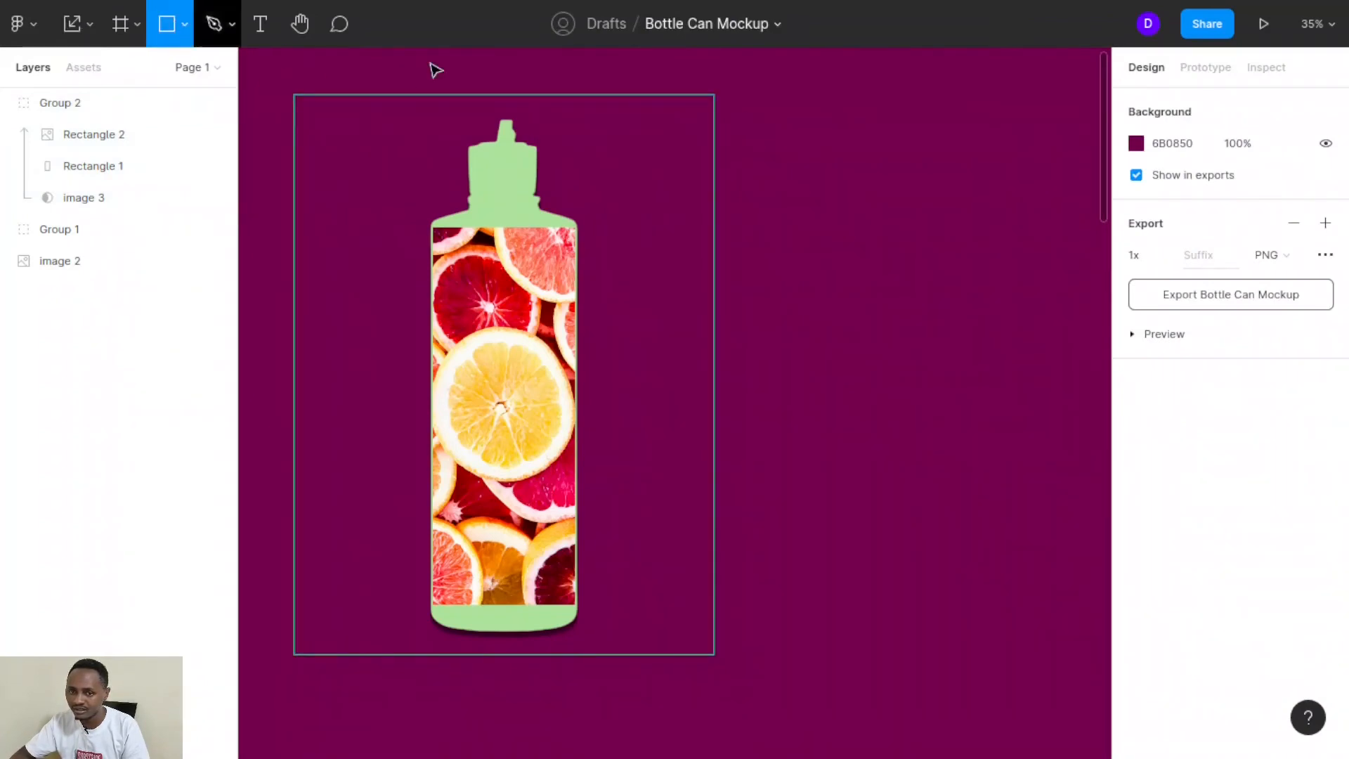
{"action": "left_click", "coordinate": [912, 175]}
{"action": "left_click_drag", "start_coordinate": [919, 187], "coordinate": [573, 226]}
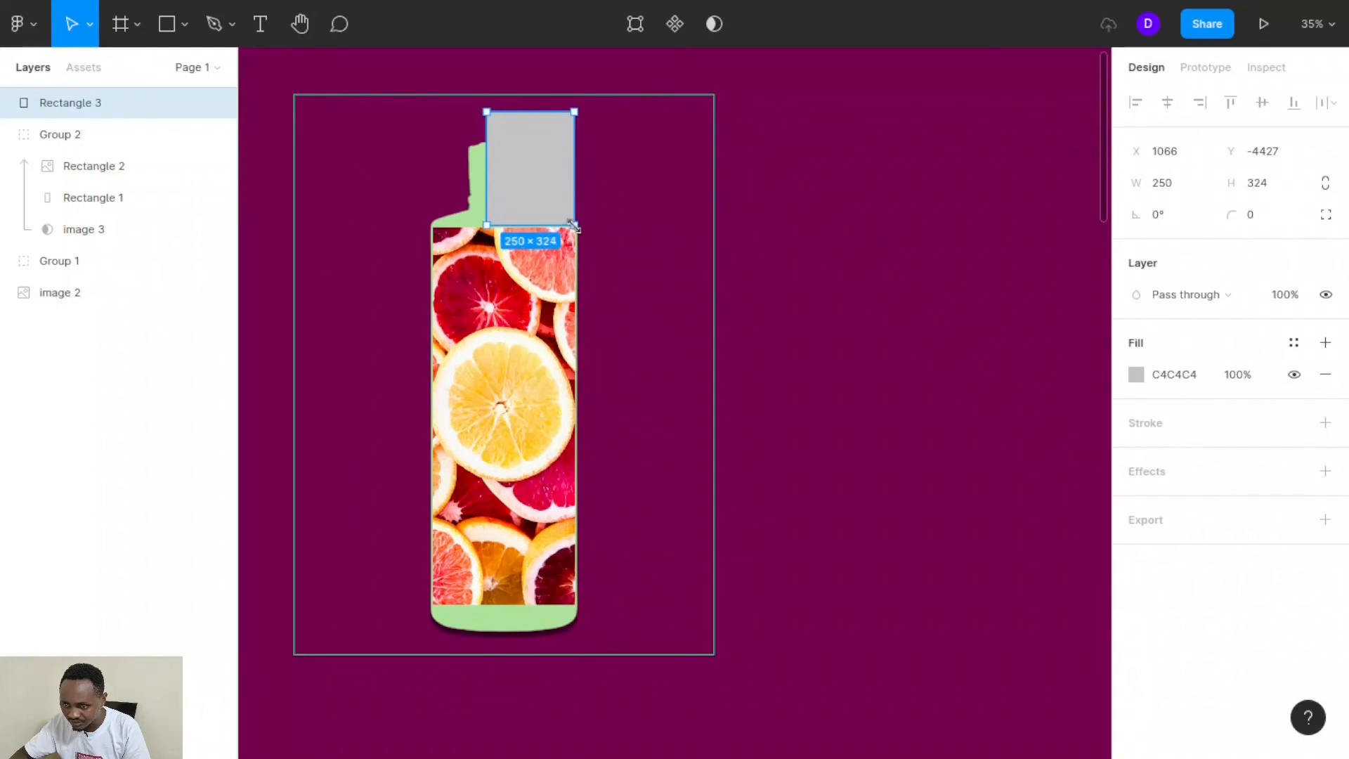
{"action": "left_click_drag", "start_coordinate": [456, 199], "coordinate": [450, 226]}
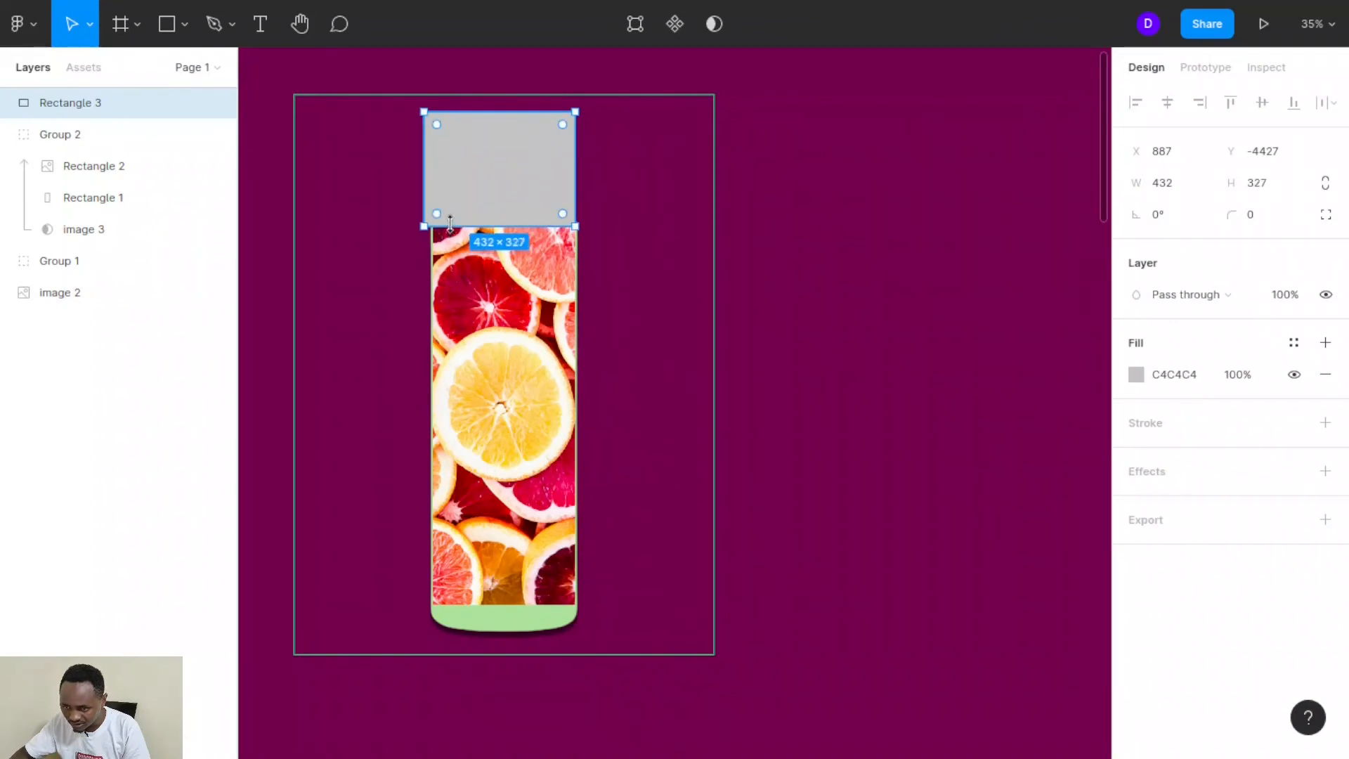
{"action": "left_click_drag", "start_coordinate": [533, 175], "coordinate": [843, 169]}
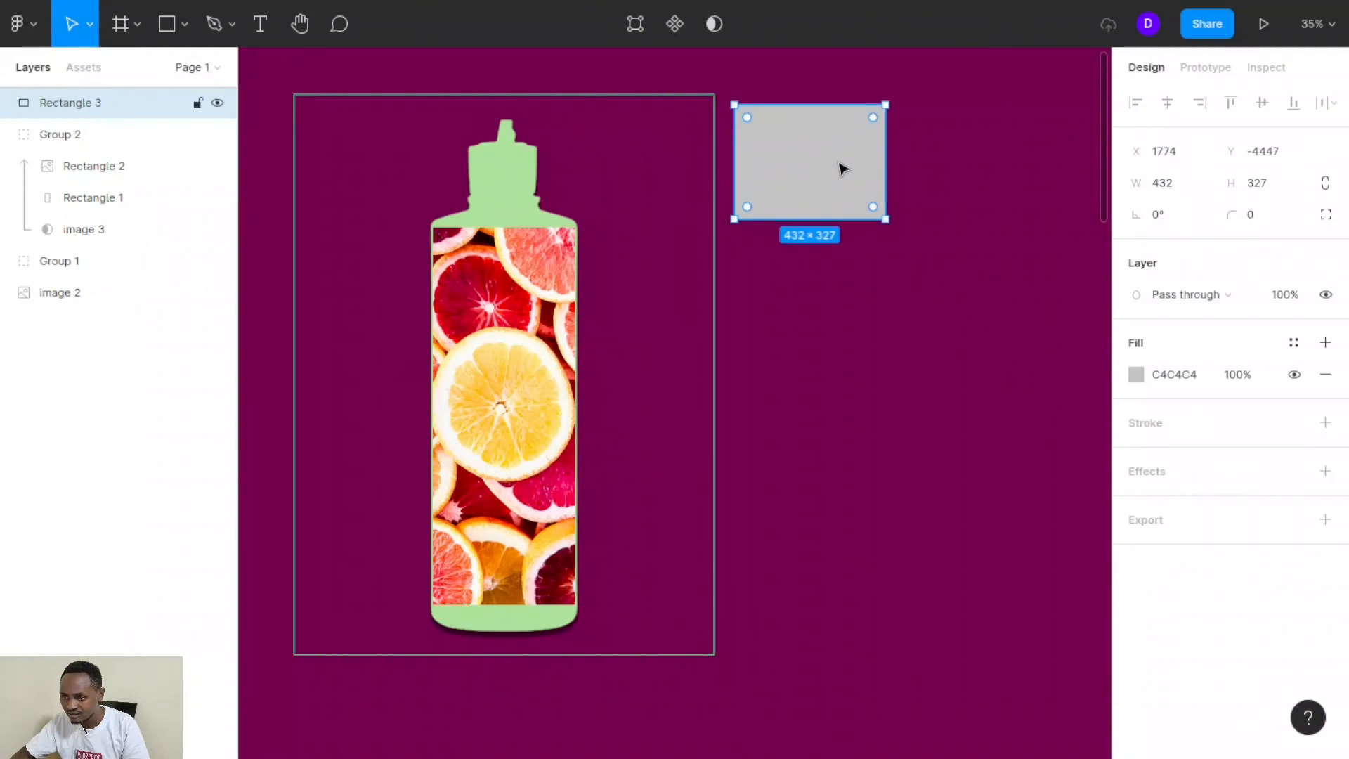
- Try a red DD3A3A fill on the new rectangle beside the bottle
{"action": "left_click", "coordinate": [1146, 376]}
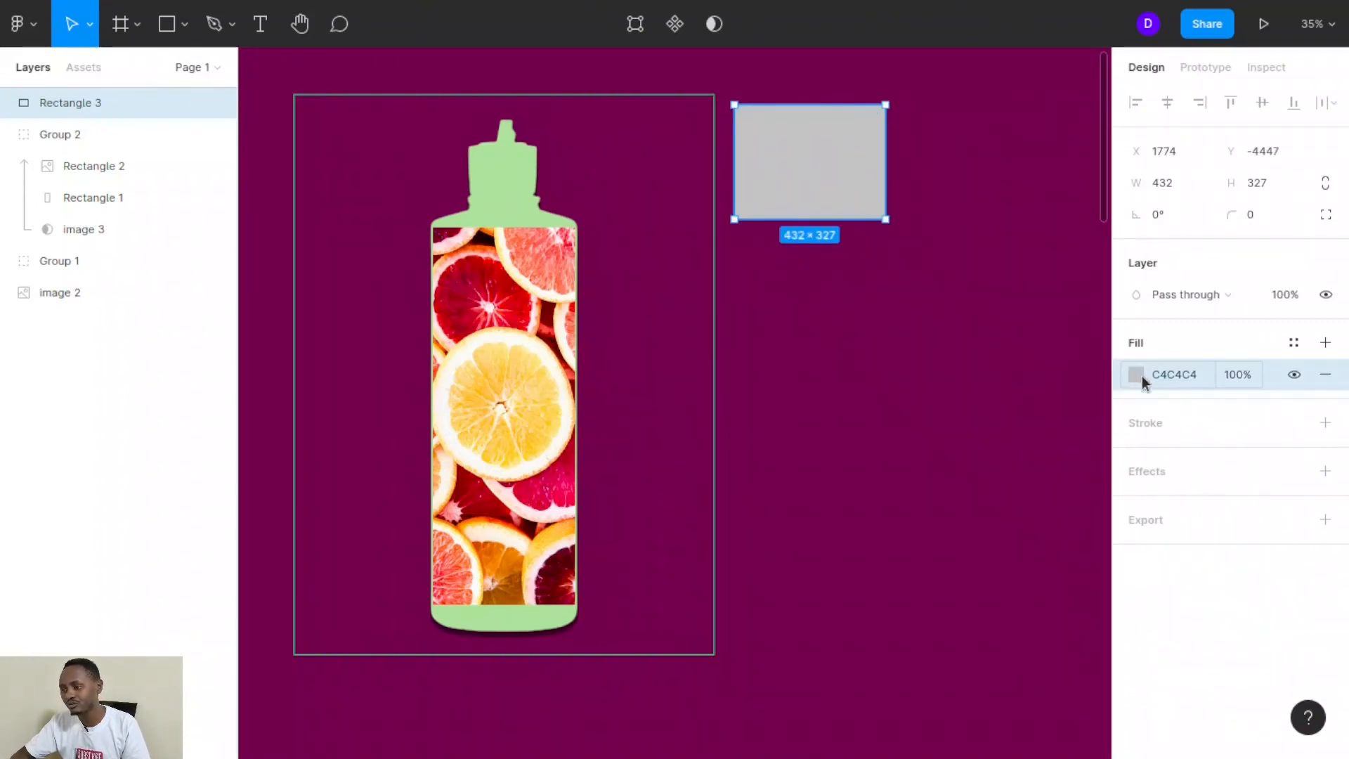
{"action": "left_click", "coordinate": [1135, 373]}
{"action": "left_click", "coordinate": [1050, 296]}
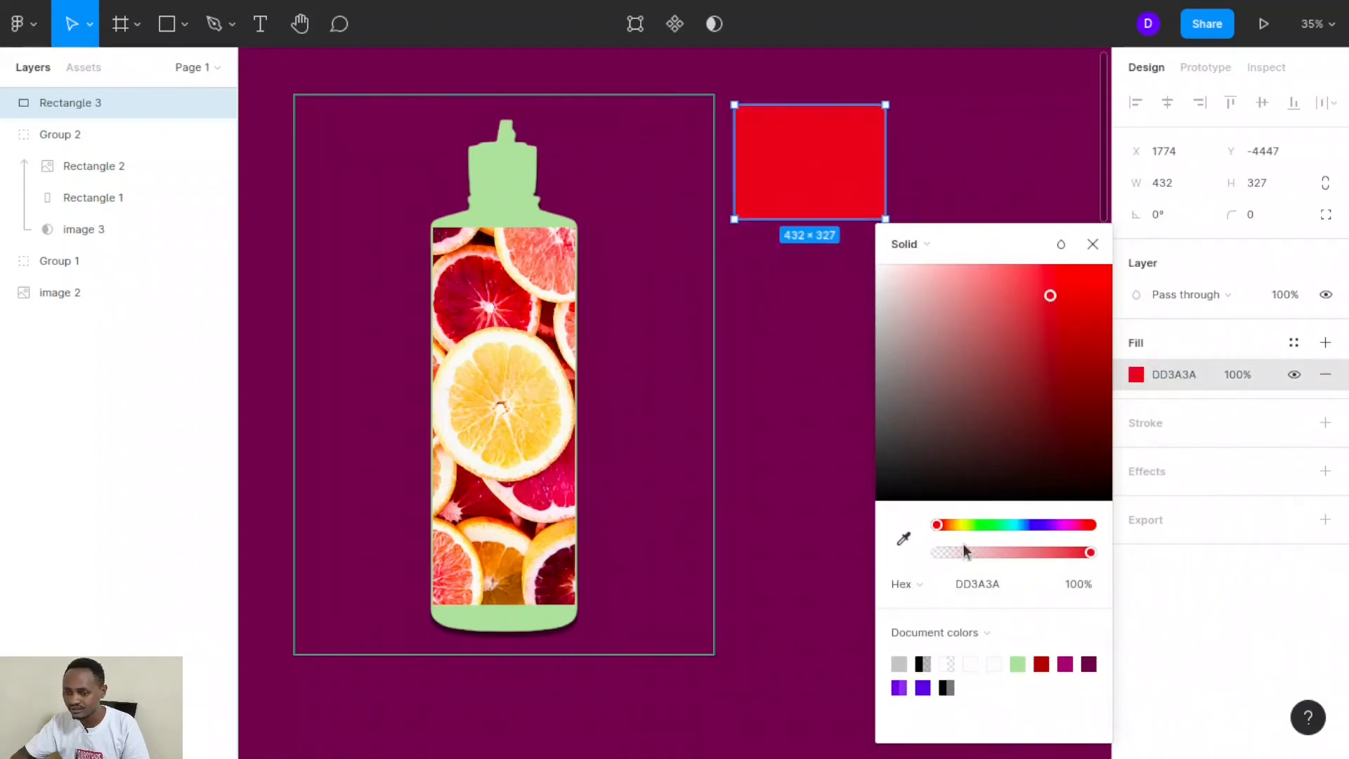
{"action": "left_click", "coordinate": [876, 271]}
{"action": "left_click", "coordinate": [824, 181]}
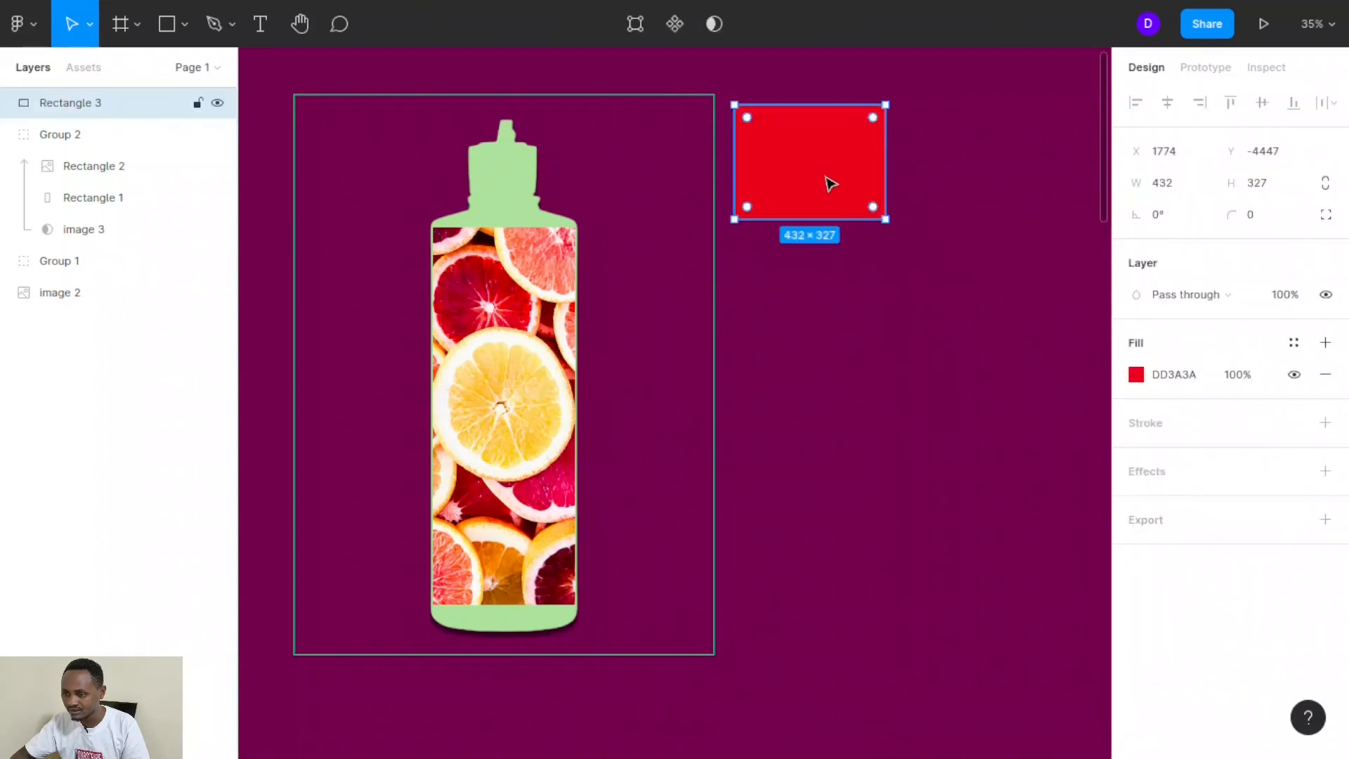
- Set the new rectangle's fill to the light blue B8EDFE
{"action": "left_click", "coordinate": [1140, 375]}
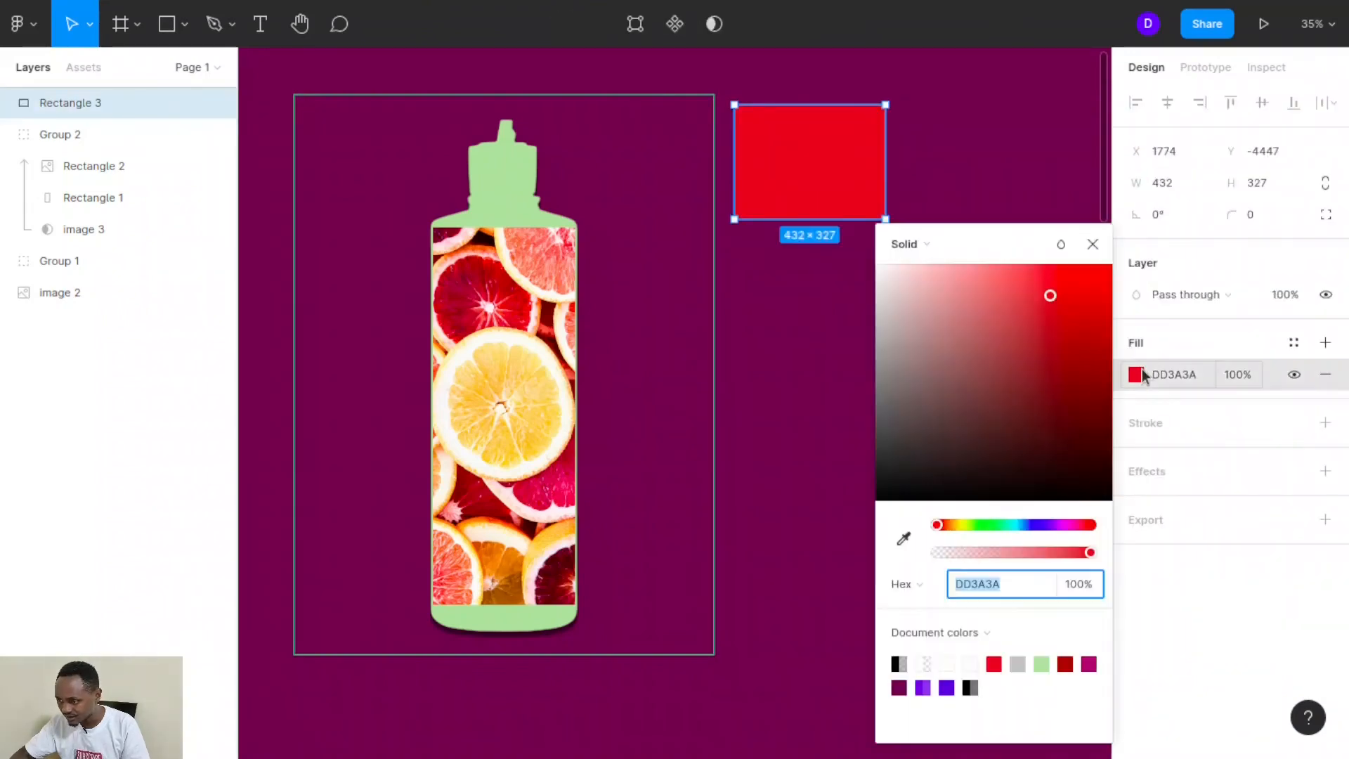
{"action": "left_click", "coordinate": [876, 268]}
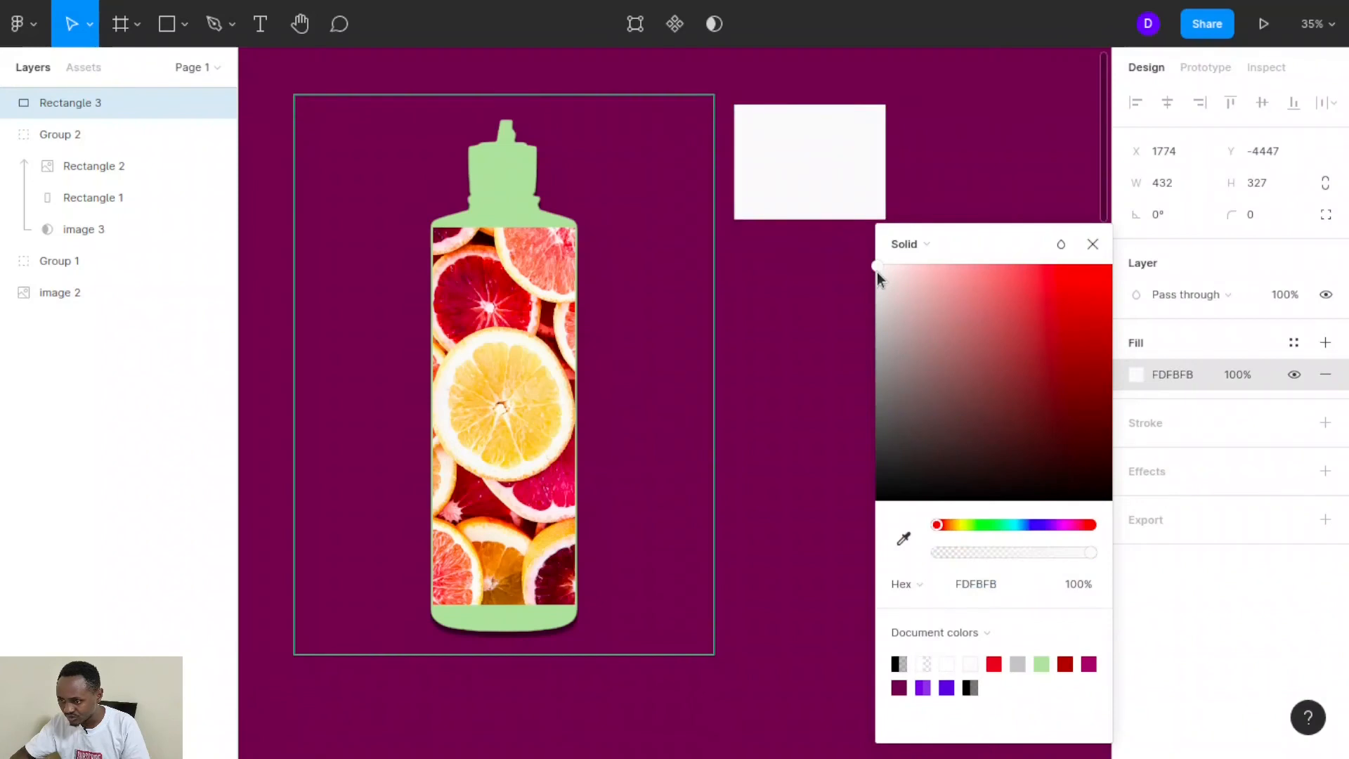
{"action": "left_click", "coordinate": [882, 264]}
{"action": "left_click", "coordinate": [974, 525]}
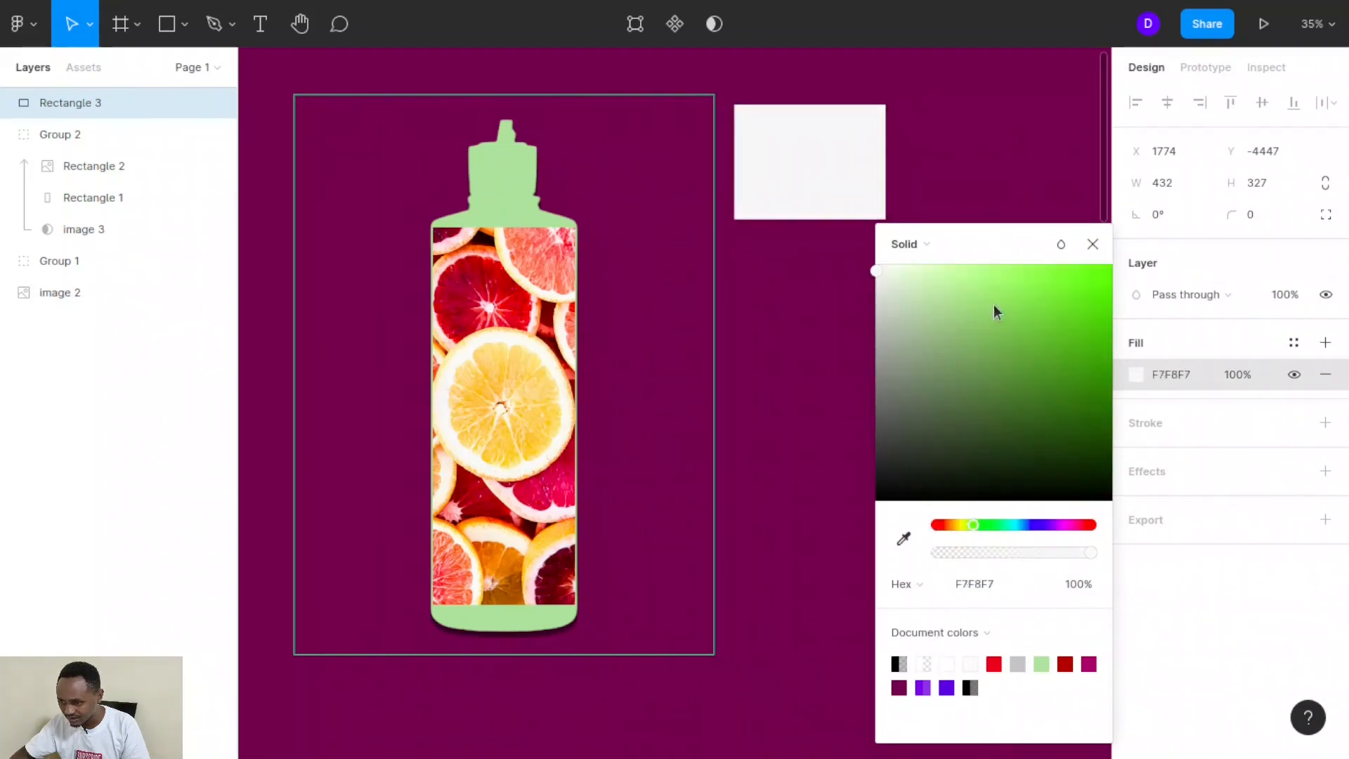
{"action": "left_click", "coordinate": [1087, 441]}
{"action": "left_click", "coordinate": [1095, 481]}
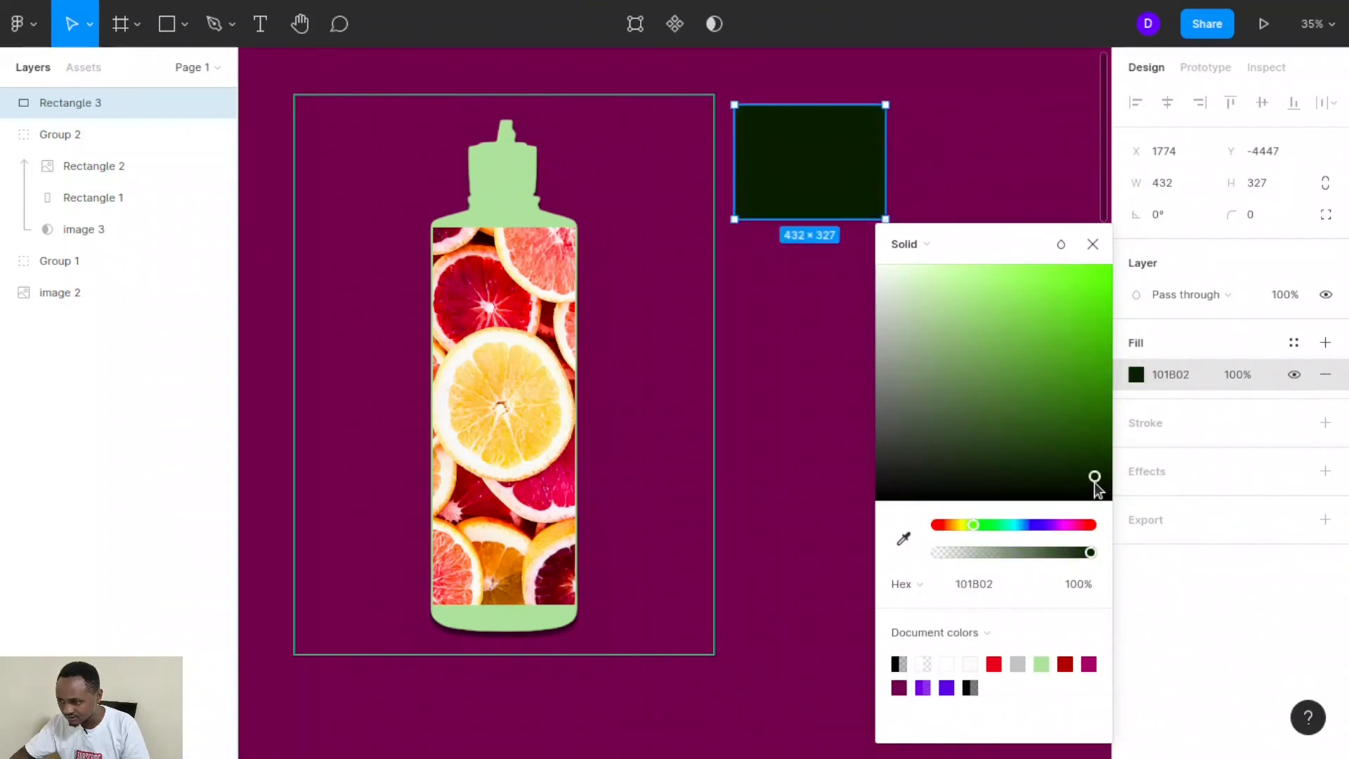
{"action": "left_click", "coordinate": [1075, 525]}
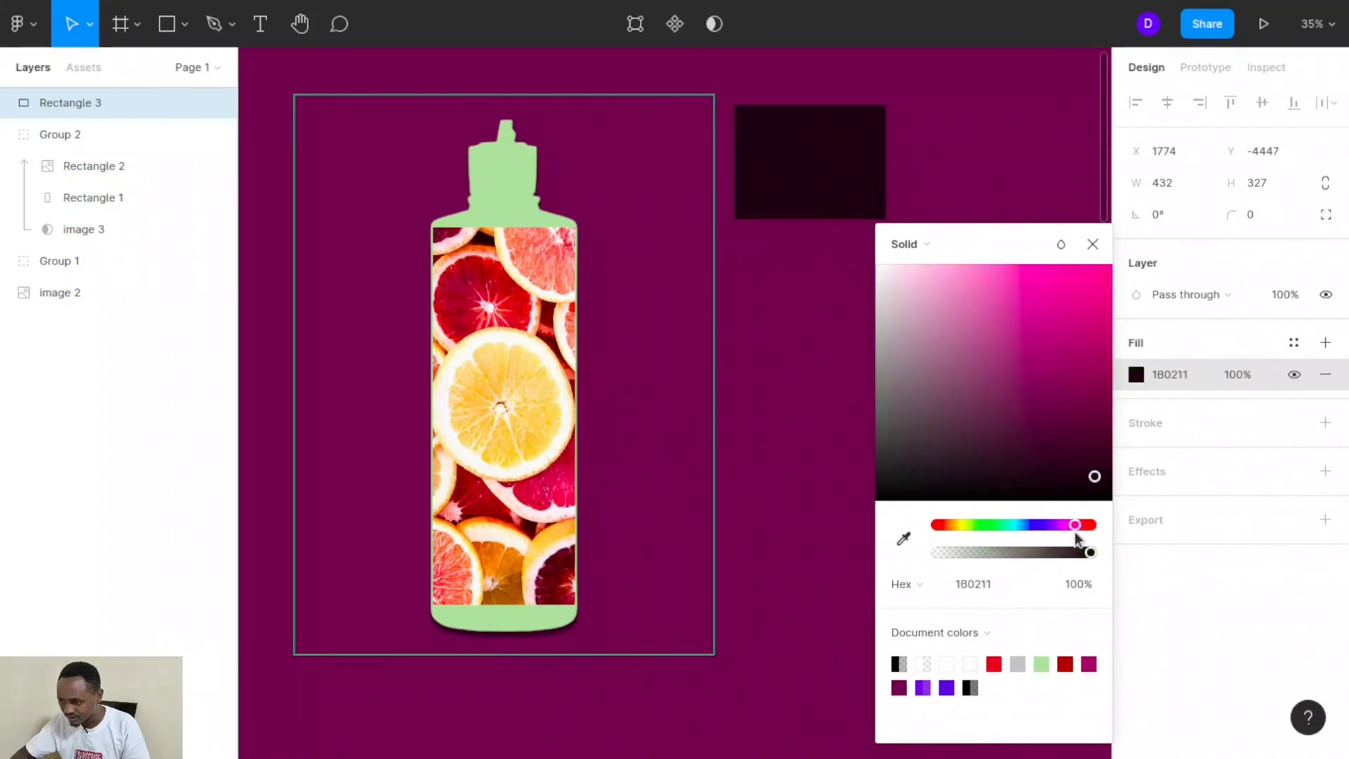
{"action": "left_click", "coordinate": [1019, 526]}
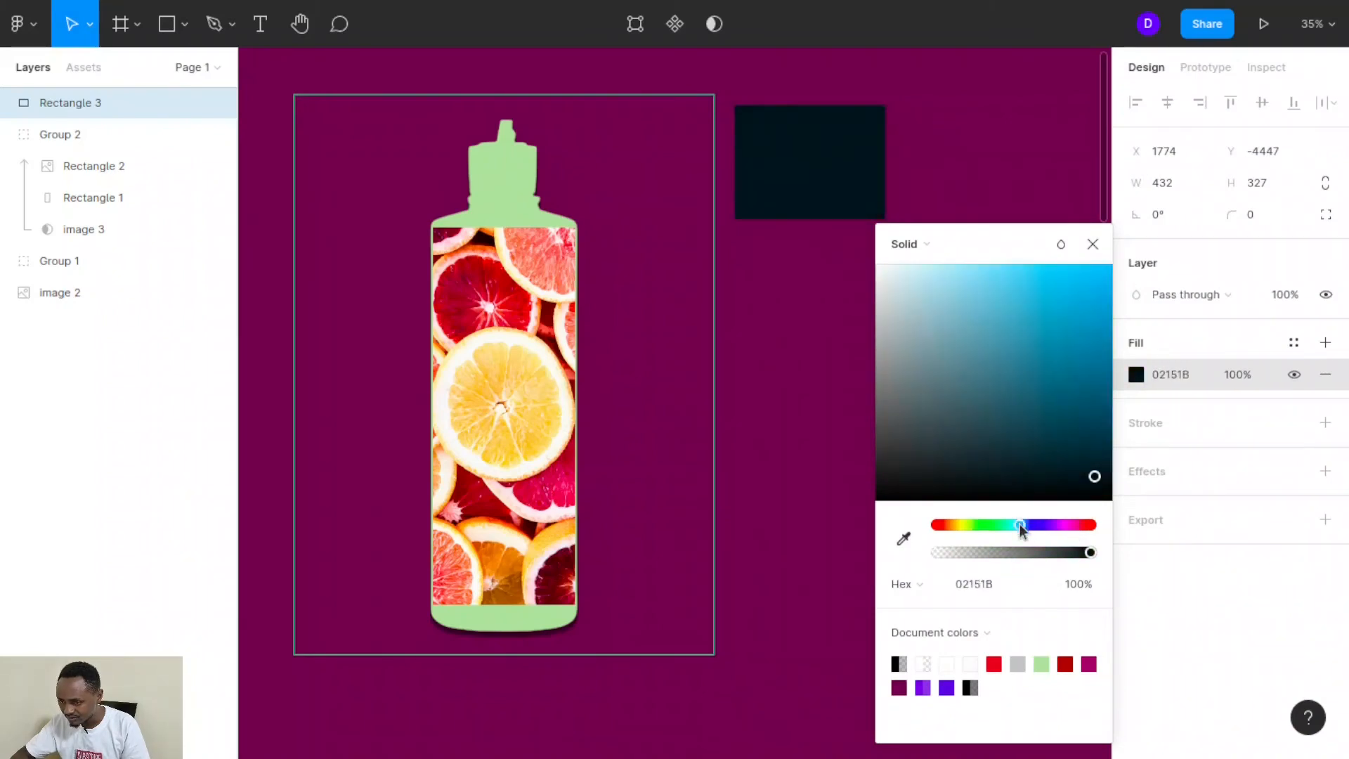
{"action": "left_click", "coordinate": [920, 273]}
{"action": "left_click", "coordinate": [940, 271]}
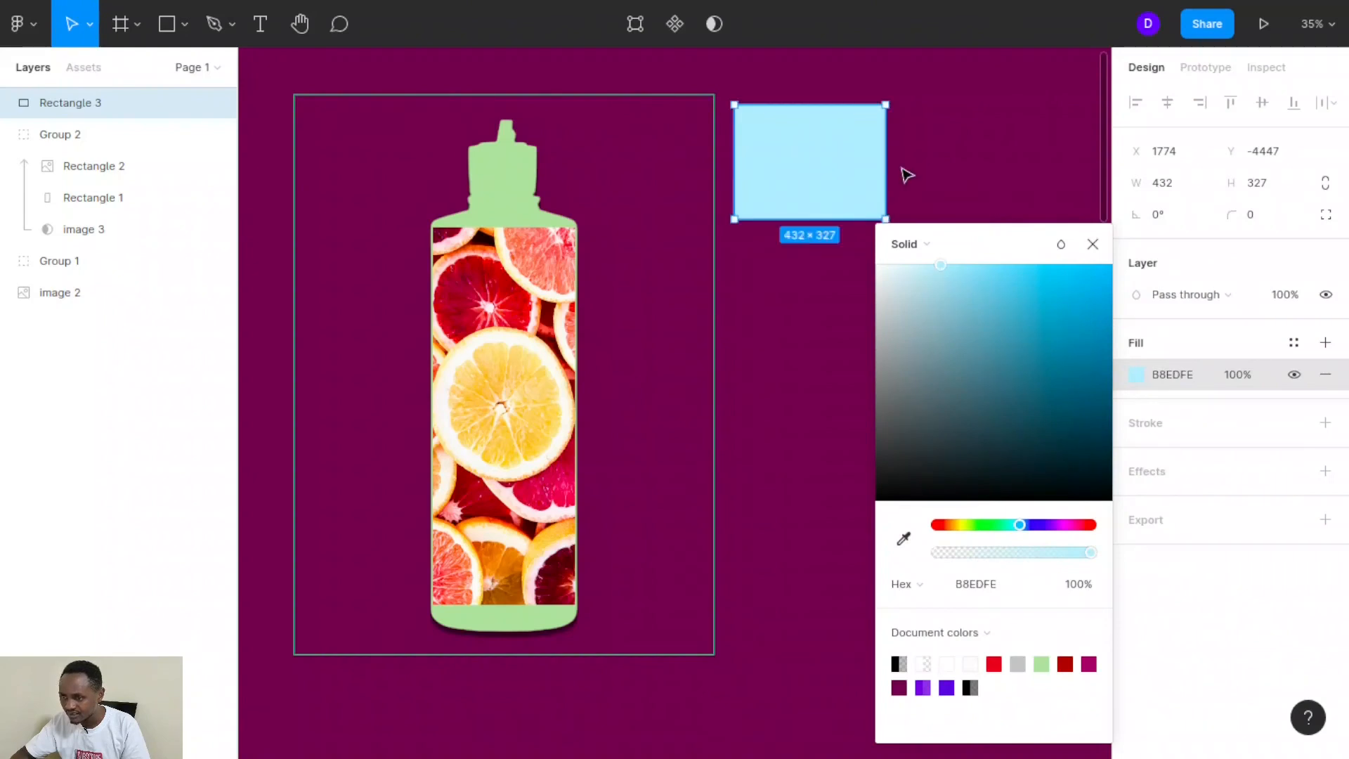
{"action": "left_click", "coordinate": [1092, 244]}
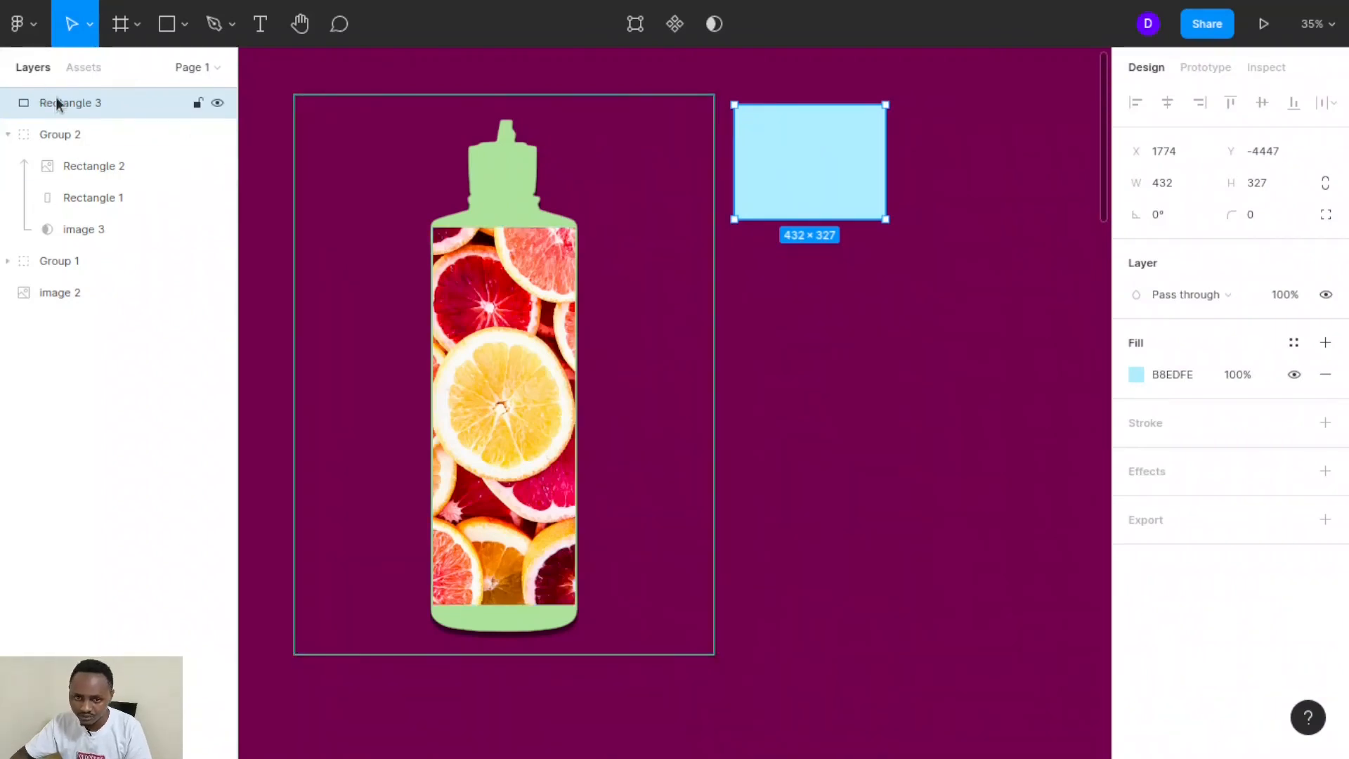
- Move the Rectangle 3 layer into the bottle's mask group, Group 2, between Rectangle 2 and Rectangle 1, and deselect it
{"action": "left_click_drag", "start_coordinate": [55, 99], "coordinate": [62, 187]}
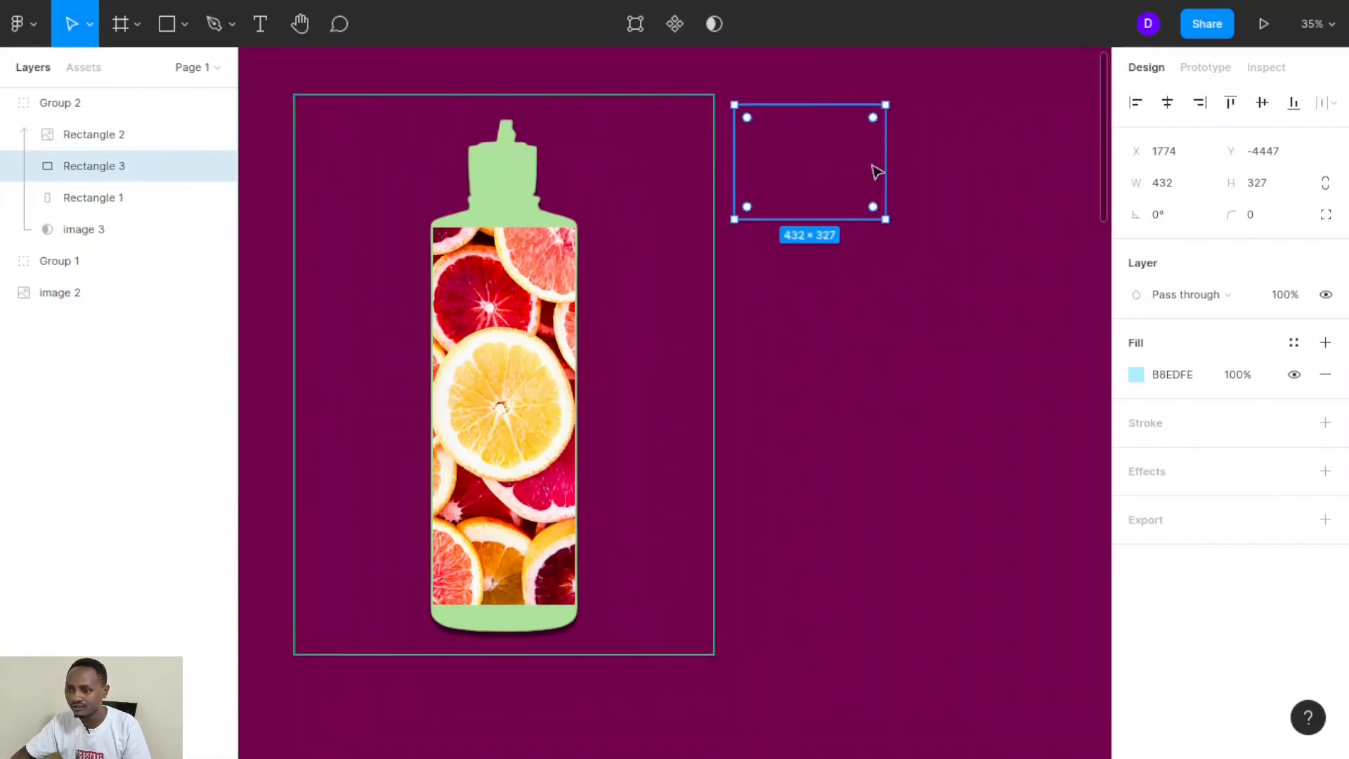
{"action": "left_click", "coordinate": [984, 261]}
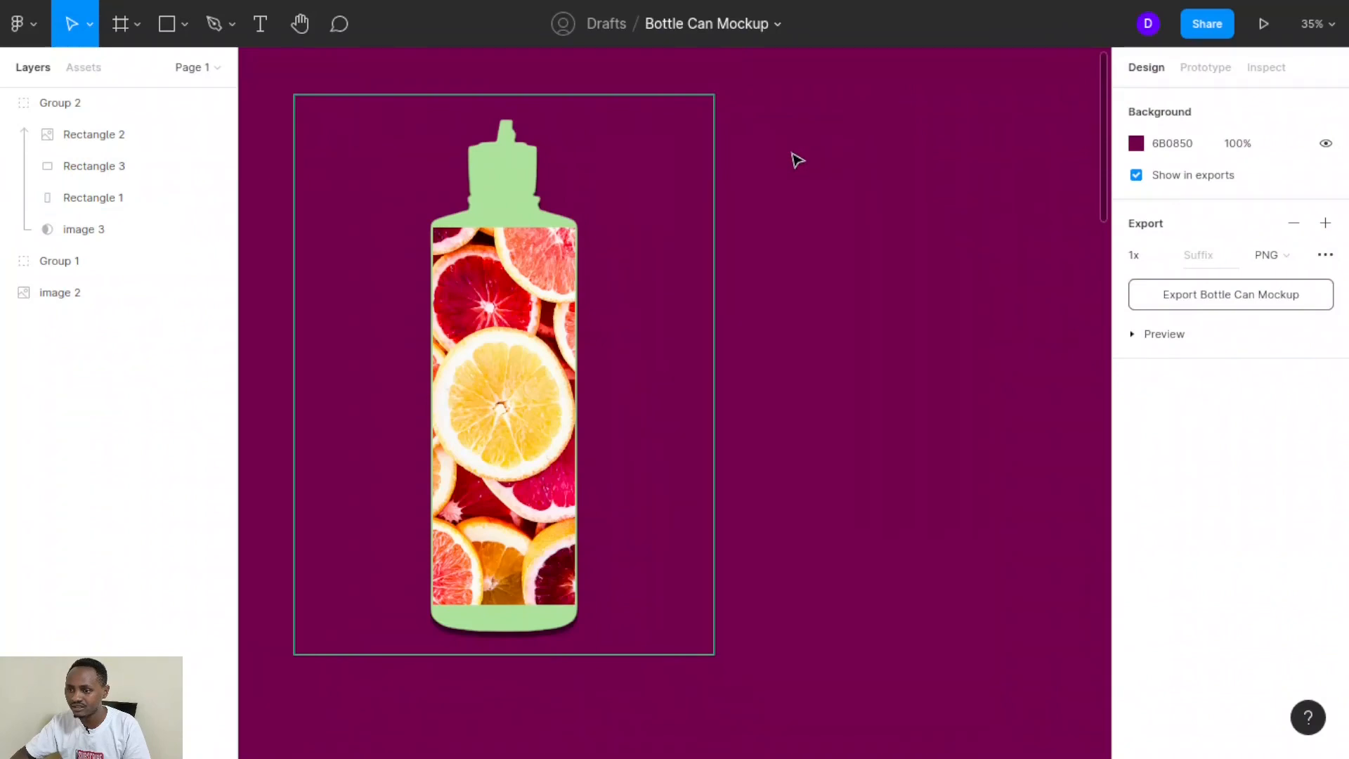
- Shift Rectangle 3 horizontally in large nudges, keeping Y at -4447, until it covers the full width of the bottle's cap
{"action": "left_click", "coordinate": [90, 165]}
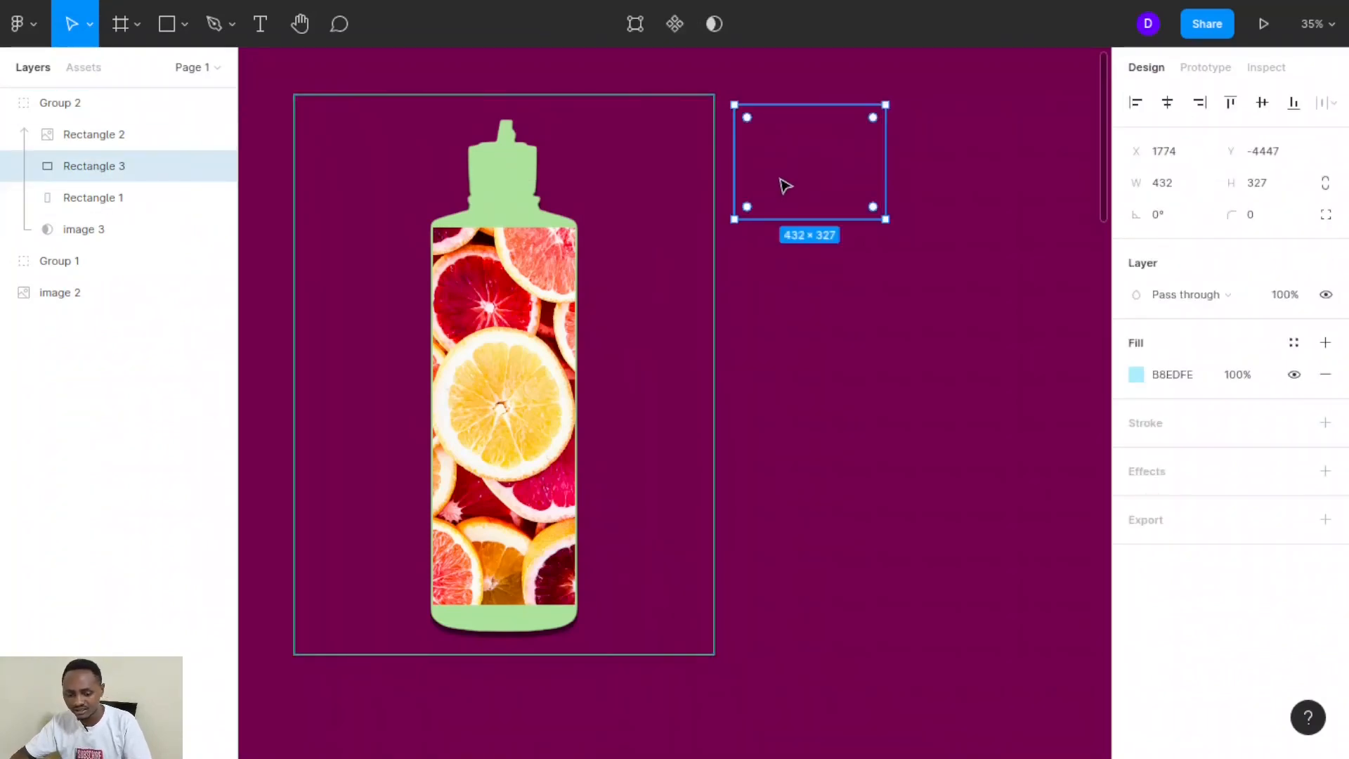
{"action": "key", "text": "shift+Left"}
{"action": "key", "text": "shift+Left"}
{"action": "key", "text": "shift+Left"}
{"action": "key", "text": "shift+Left"}
{"action": "key", "text": "shift+Left"}
{"action": "key", "text": "shift+Left"}
{"action": "key", "text": "shift+Left"}
{"action": "key", "text": "shift+Left"}
{"action": "key", "text": "shift+Left"}
{"action": "key", "text": "shift+Left"}
{"action": "key", "text": "shift+Left"}
{"action": "key", "text": "shift+Left"}
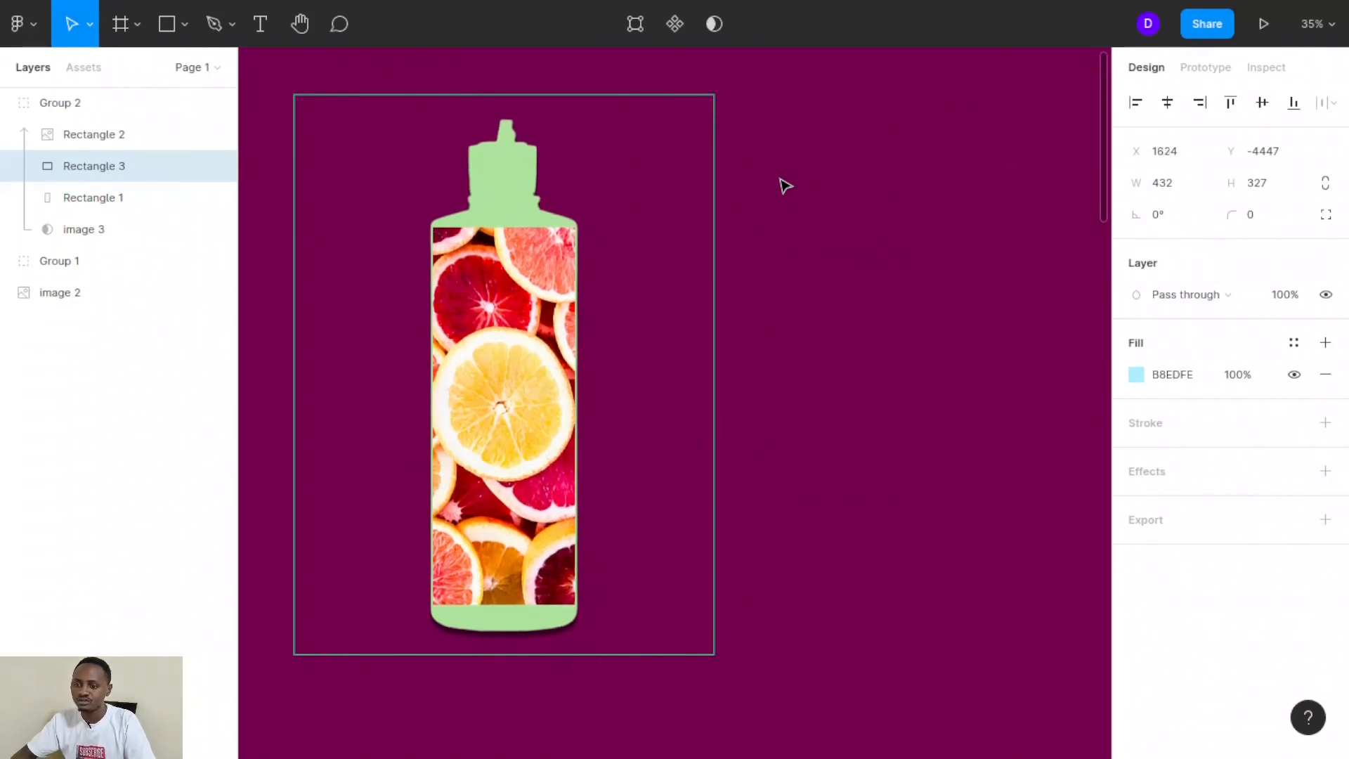
{"action": "key", "text": "shift+Left"}
{"action": "key", "text": "shift+Left"}
{"action": "key", "text": "shift+Left"}
{"action": "key", "text": "shift+Left"}
{"action": "key", "text": "shift+Left"}
{"action": "key", "text": "shift+Left"}
{"action": "key", "text": "shift+Left"}
{"action": "key", "text": "shift+Left"}
{"action": "key", "text": "shift+Left"}
{"action": "key", "text": "shift+Left"}
{"action": "key", "text": "shift+Left"}
{"action": "key", "text": "shift+Left"}
{"action": "key", "text": "shift+Left"}
{"action": "key", "text": "shift+Left"}
{"action": "key", "text": "shift+Left"}
{"action": "key", "text": "shift+Left"}
{"action": "key", "text": "shift+Left"}
{"action": "key", "text": "shift+Left"}
{"action": "key", "text": "shift+Left"}
{"action": "key", "text": "shift+Left"}
{"action": "key", "text": "shift+Left"}
{"action": "key", "text": "shift+Left"}
{"action": "key", "text": "shift+Left"}
{"action": "key", "text": "shift+Left"}
{"action": "key", "text": "shift+Left"}
{"action": "key", "text": "shift+Left"}
{"action": "key", "text": "shift+Left"}
{"action": "key", "text": "shift+Left"}
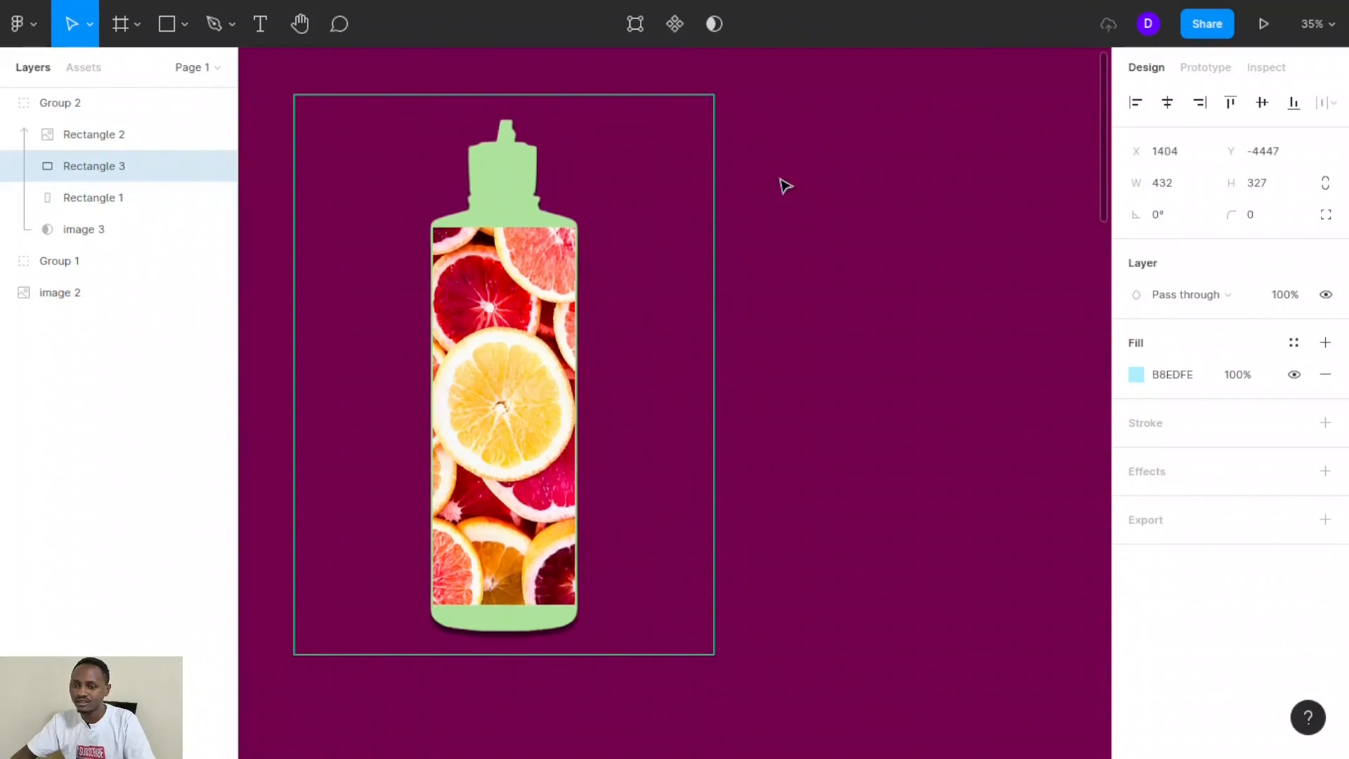
{"action": "key", "text": "shift+Left"}
{"action": "key", "text": "shift+Left"}
{"action": "key", "text": "shift+Left"}
{"action": "key", "text": "shift+Left"}
{"action": "key", "text": "shift+Left"}
{"action": "key", "text": "shift+Left"}
{"action": "key", "text": "shift+Left"}
{"action": "key", "text": "shift+Left"}
{"action": "key", "text": "shift+Left"}
{"action": "key", "text": "shift+Left"}
{"action": "key", "text": "shift+Left"}
{"action": "key", "text": "shift+Left"}
{"action": "key", "text": "shift+Left"}
{"action": "key", "text": "shift+Left"}
{"action": "key", "text": "shift+Left"}
{"action": "key", "text": "shift+Left"}
{"action": "key", "text": "shift+Left"}
{"action": "key", "text": "shift+Left"}
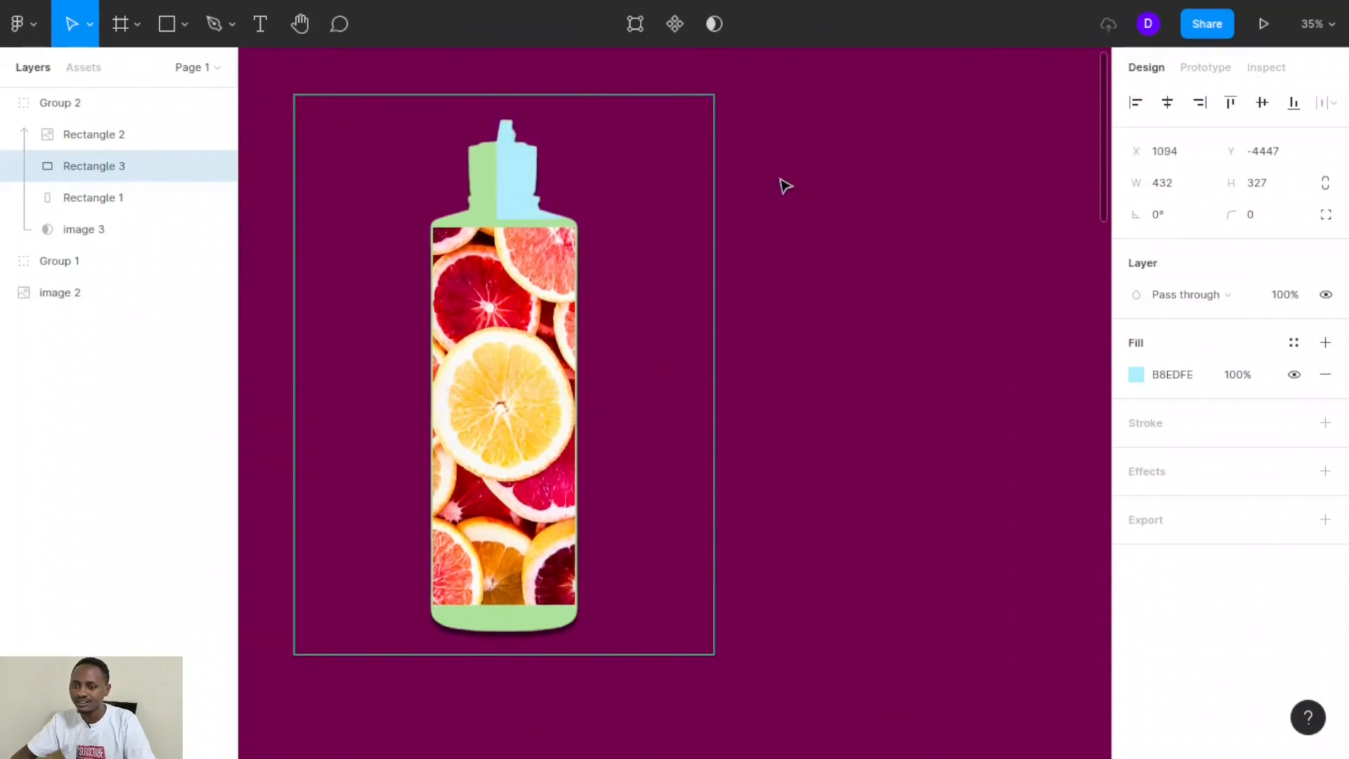
{"action": "key", "text": "shift+Left"}
{"action": "key", "text": "shift+Left"}
{"action": "key", "text": "shift+Left"}
{"action": "key", "text": "shift+Left"}
{"action": "key", "text": "shift+Left"}
{"action": "key", "text": "shift+Left"}
{"action": "key", "text": "shift+Left"}
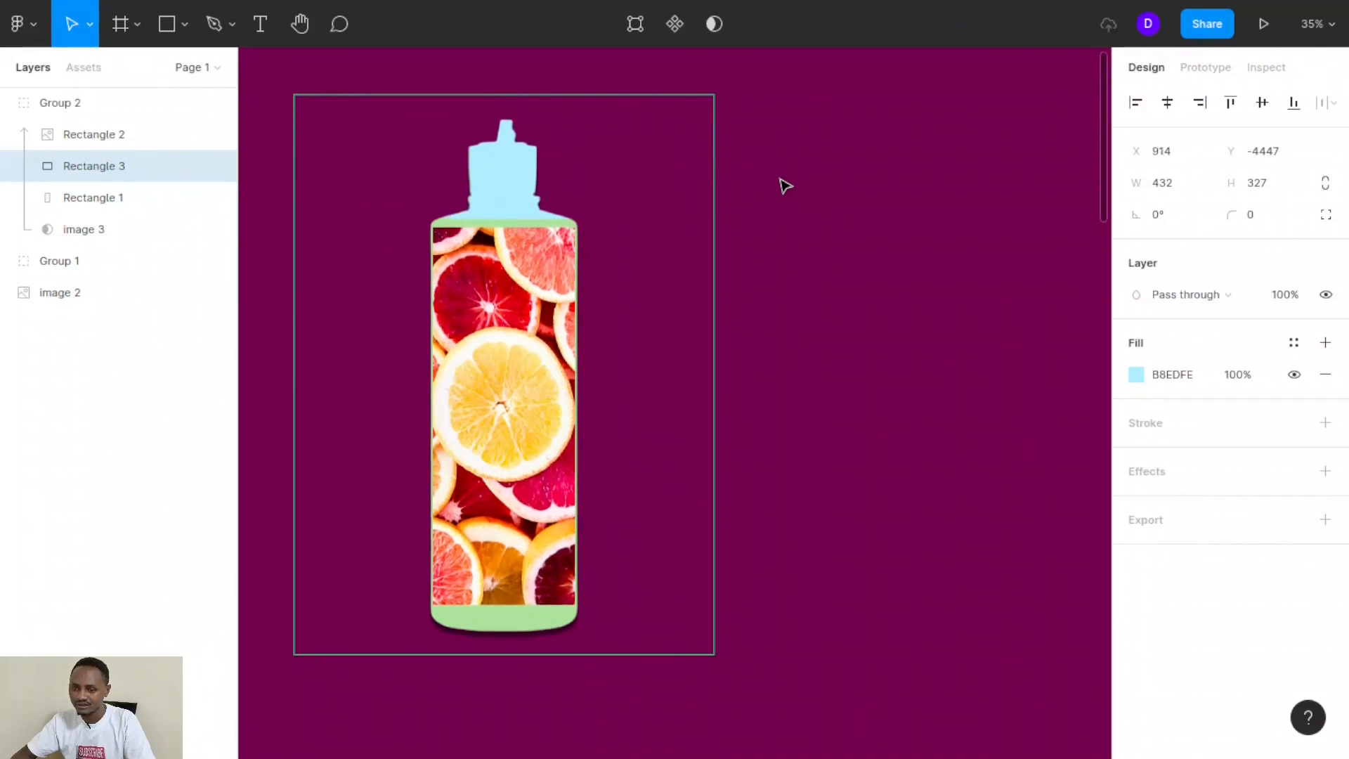
{"action": "key", "text": "shift+Left"}
{"action": "key", "text": "shift+Left"}
{"action": "key", "text": "shift+Left"}
{"action": "key", "text": "shift+Left"}
{"action": "key", "text": "shift+Left"}
- Reposition Rectangle 3 at X 900 to reach the citrus label, and extend its upper edge to the nozzle tip for a height of about 361
{"action": "mouse_move", "coordinate": [517, 187]}
{"action": "left_mouse_down"}
{"action": "mouse_move", "coordinate": [512, 205]}
{"action": "mouse_move", "coordinate": [528, 208]}
{"action": "left_mouse_up"}
{"action": "left_click", "coordinate": [512, 114]}
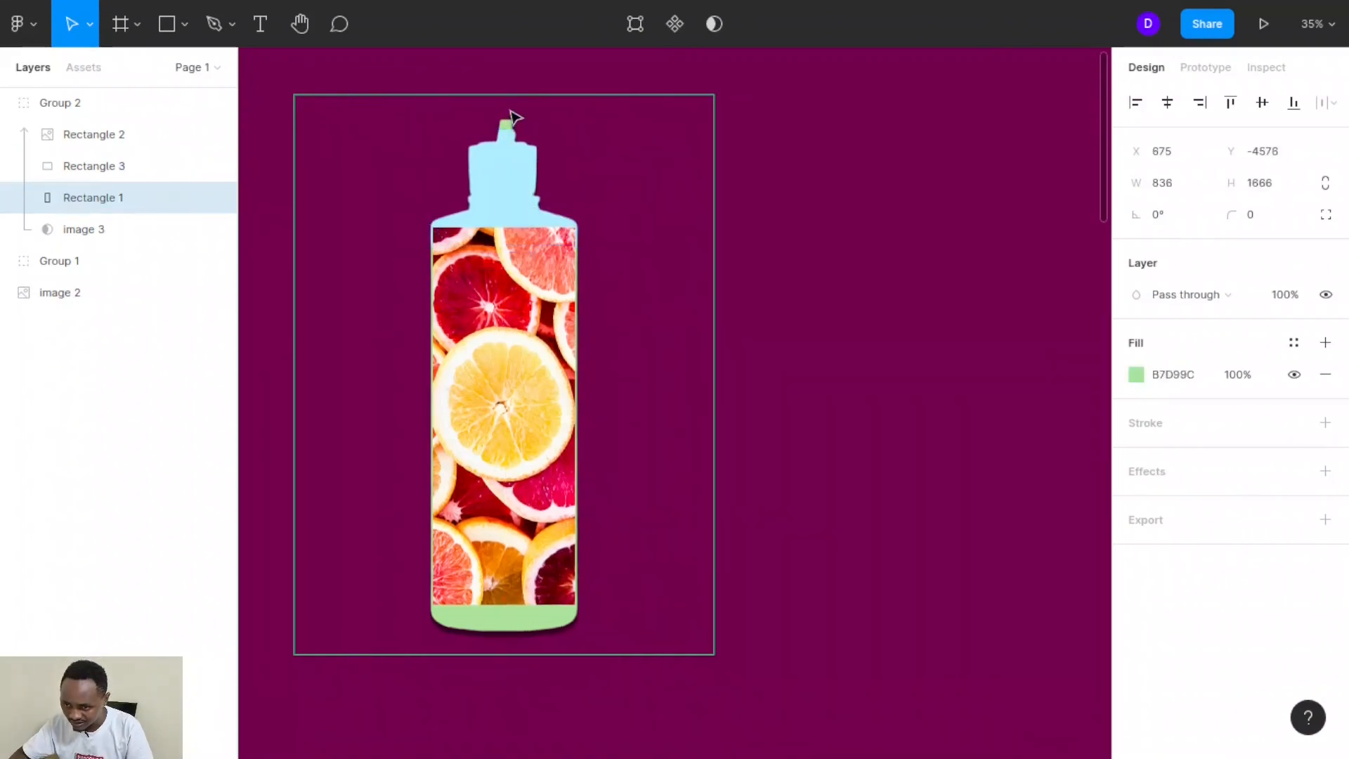
{"action": "left_click", "coordinate": [515, 166]}
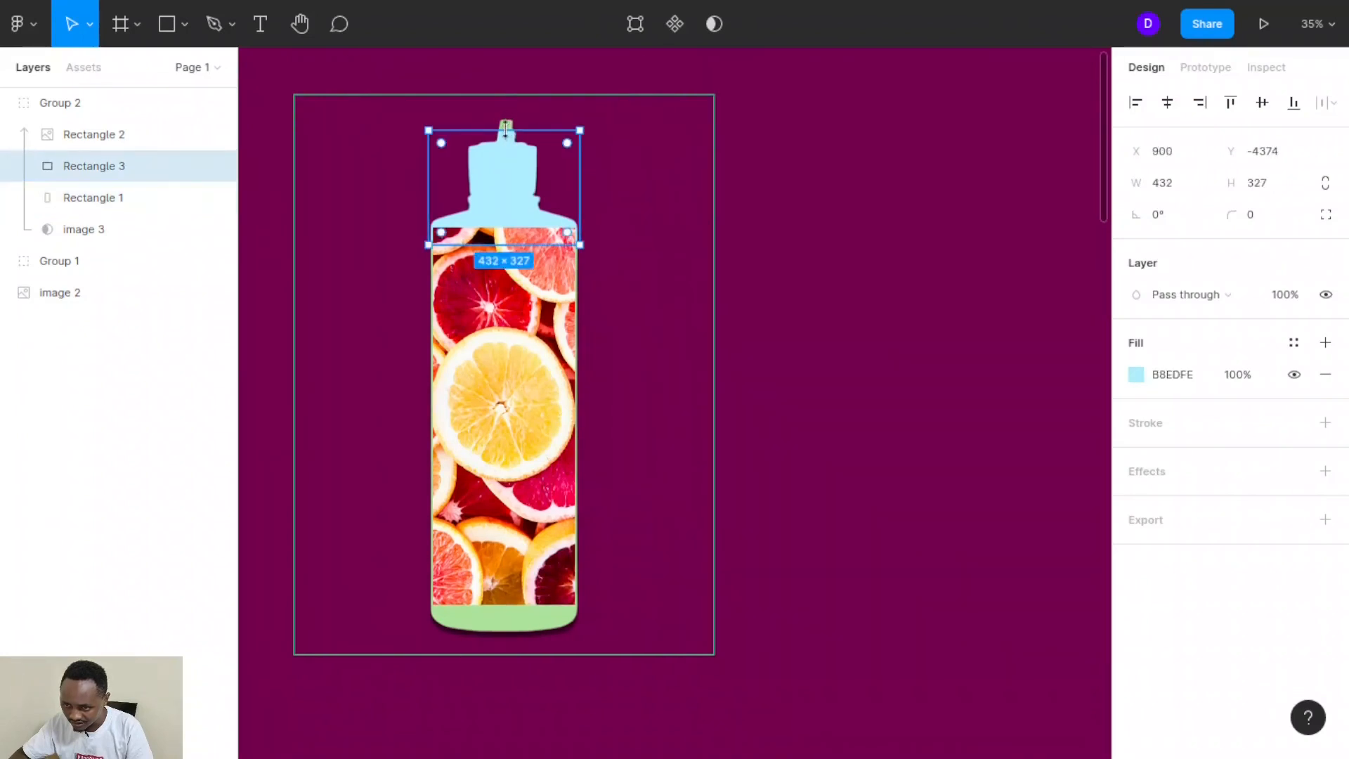
{"action": "left_click_drag", "start_coordinate": [506, 129], "coordinate": [506, 118]}
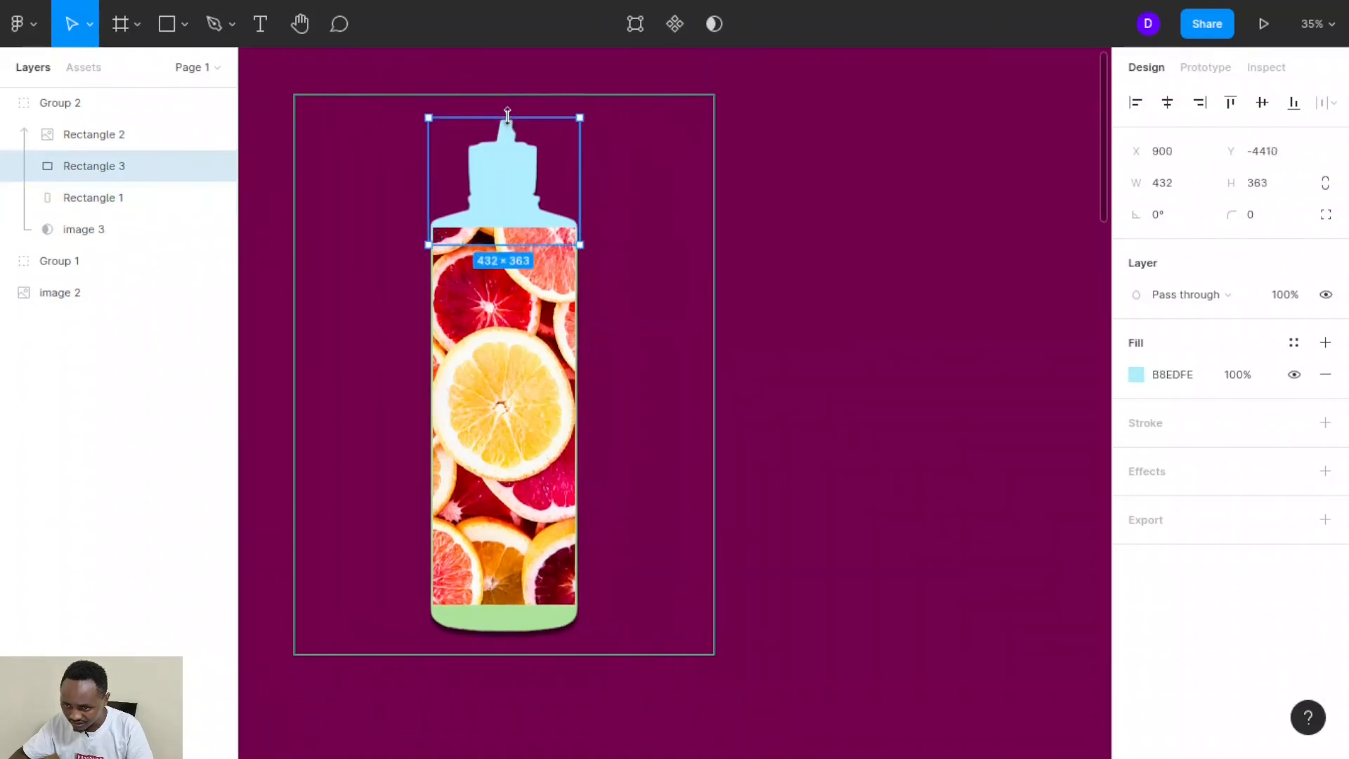
{"action": "left_click", "coordinate": [816, 280]}
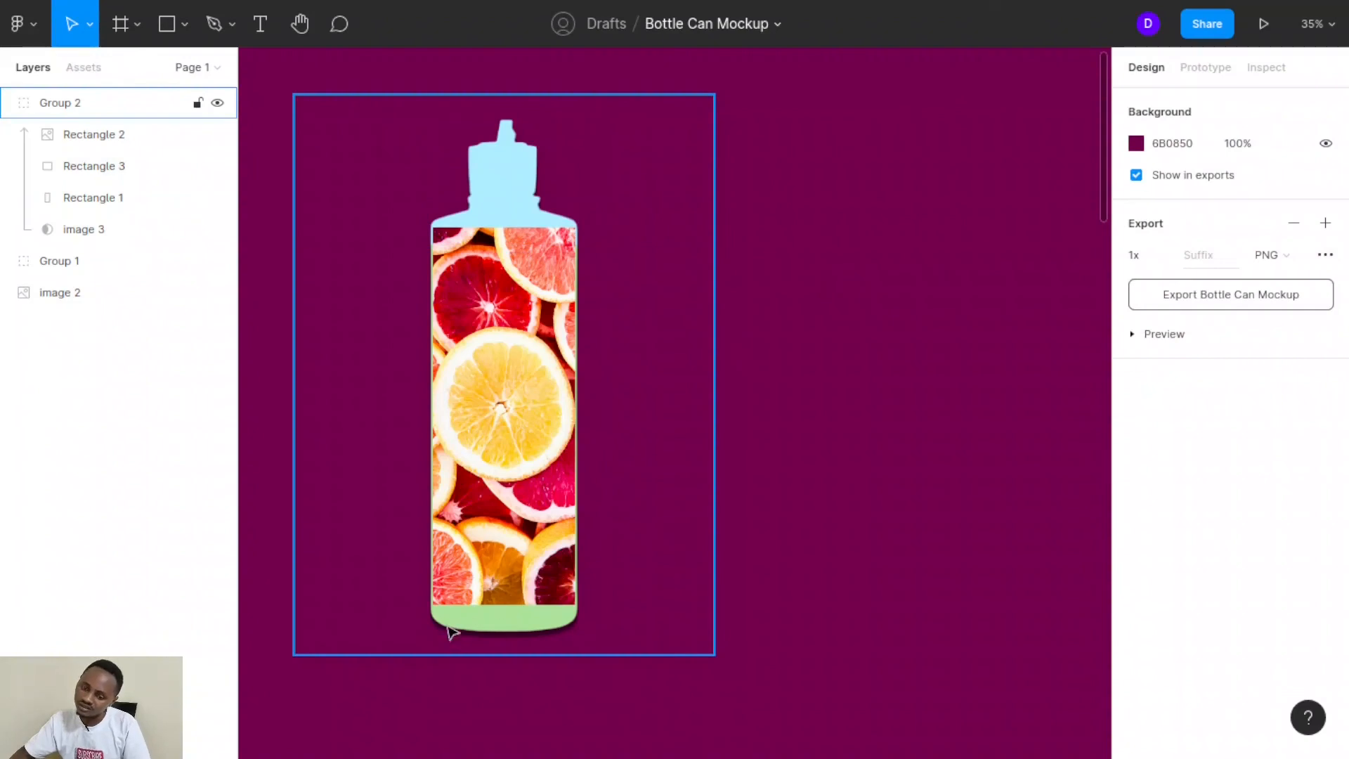
- Duplicate the light-blue cap rectangle and place the copy beside the bottle's base at about X 1747, Y -3205
{"action": "left_click", "coordinate": [513, 181]}
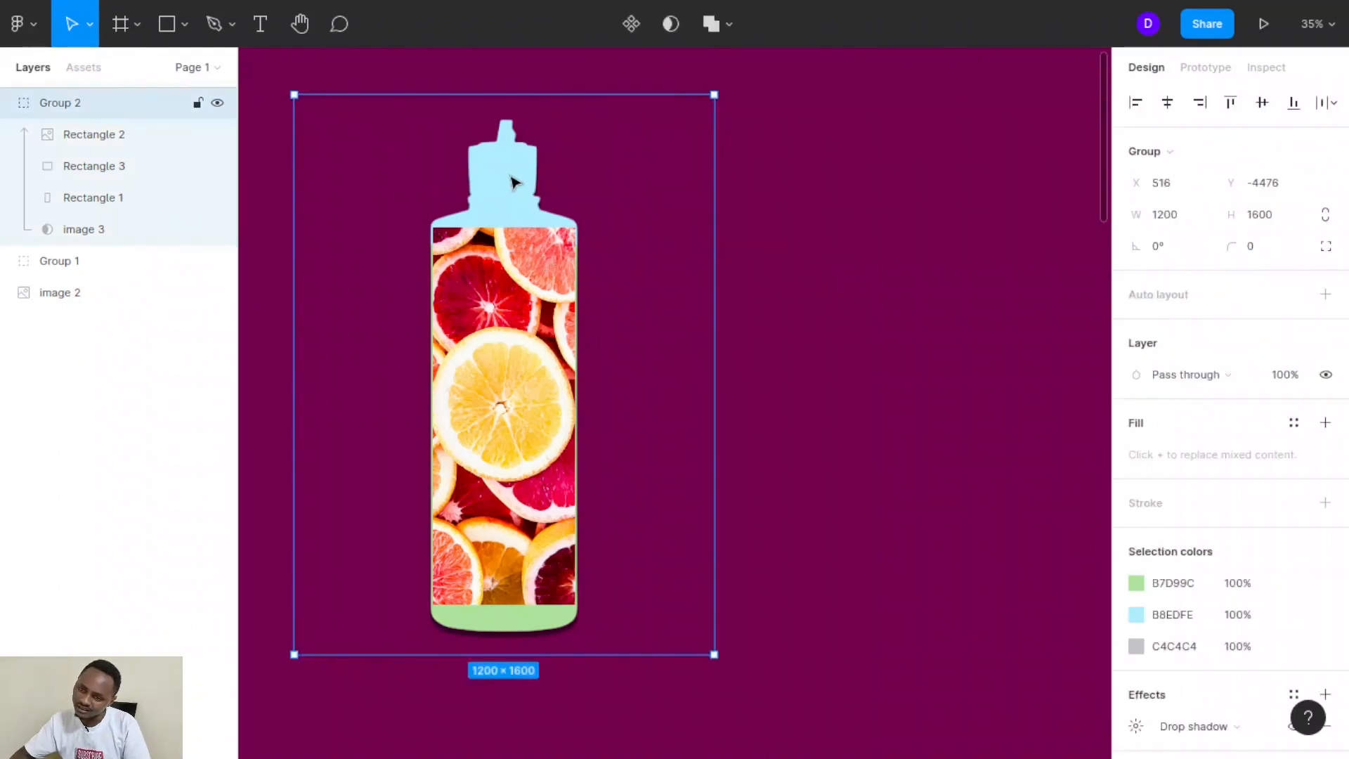
{"action": "double_click", "coordinate": [503, 183]}
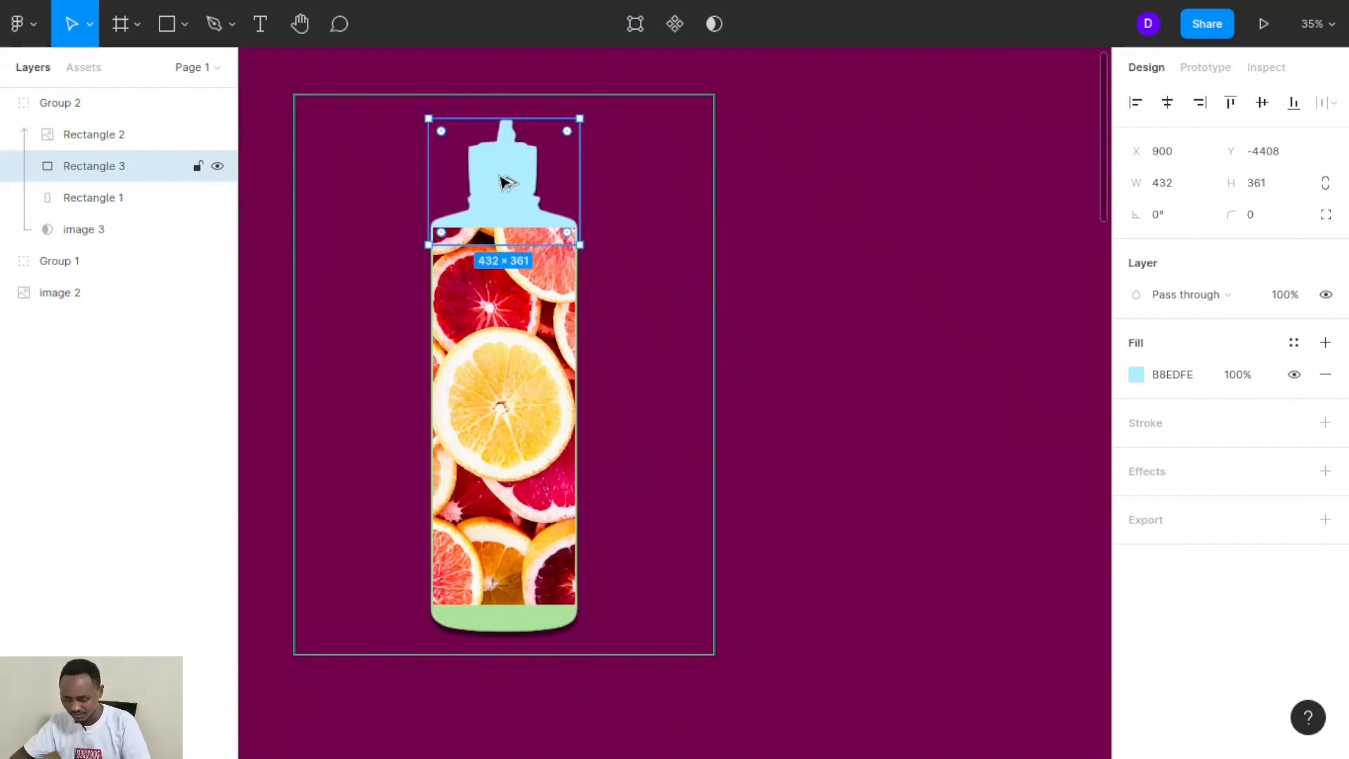
{"action": "left_click_drag", "start_coordinate": [502, 182], "coordinate": [801, 603]}
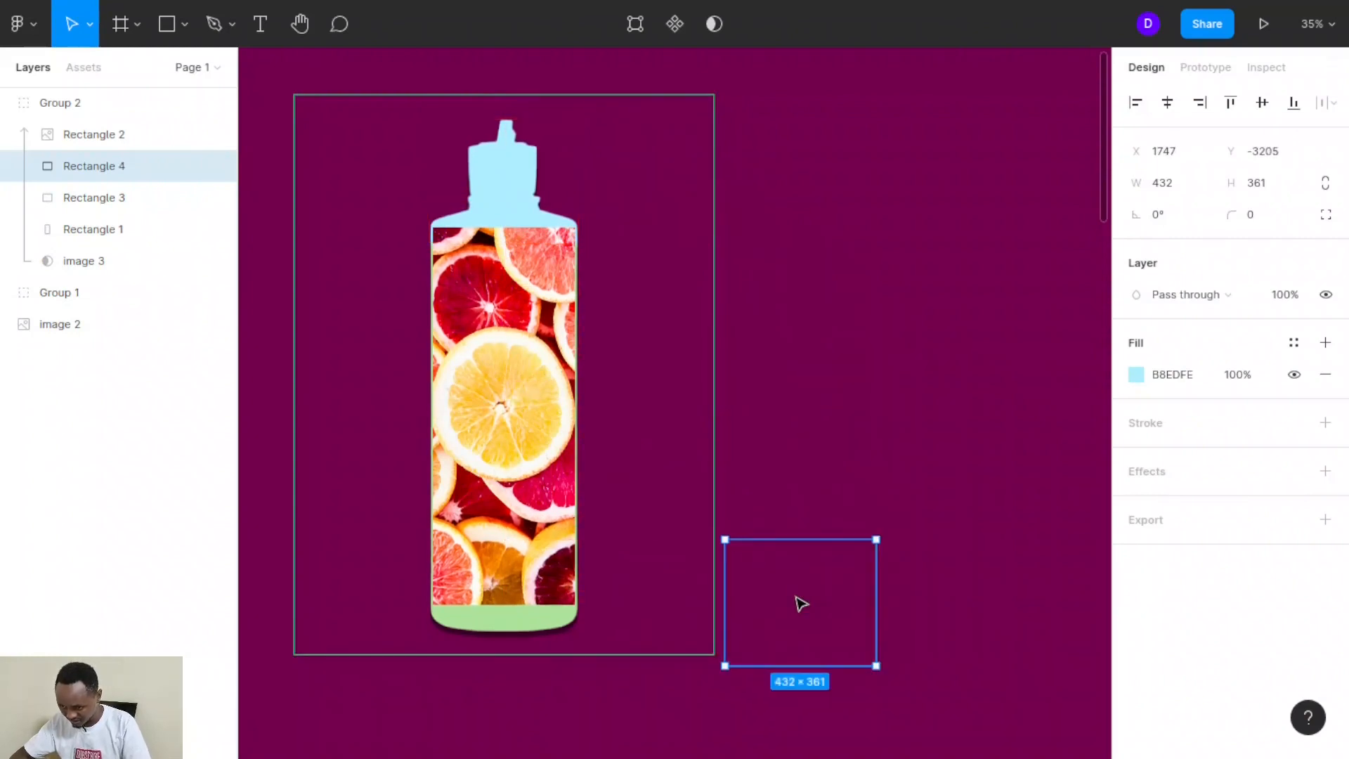
{"action": "key", "text": "Escape"}
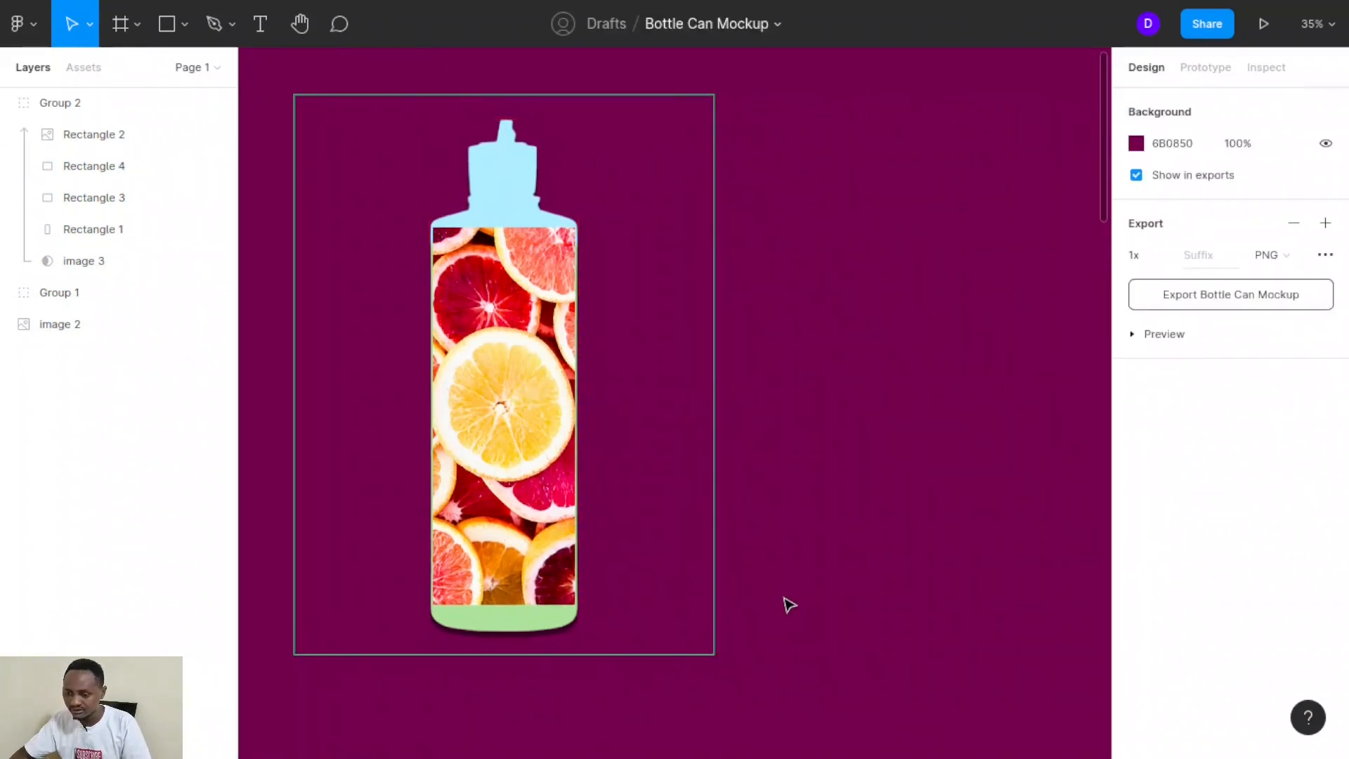
- Reorder the Rectangle 4 layer to sit below Rectangle 3 and directly above Rectangle 1, and deselect it
{"action": "left_click", "coordinate": [89, 170]}
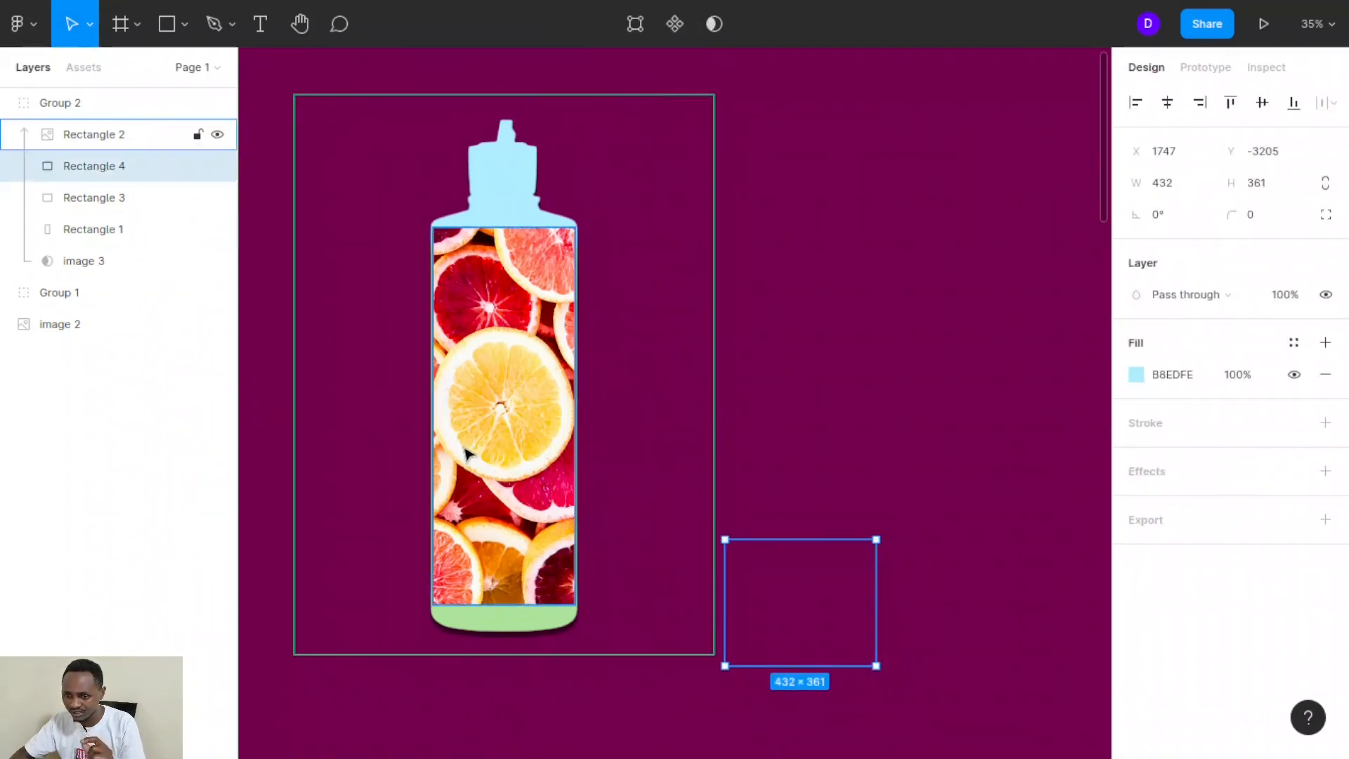
{"action": "left_click", "coordinate": [88, 199]}
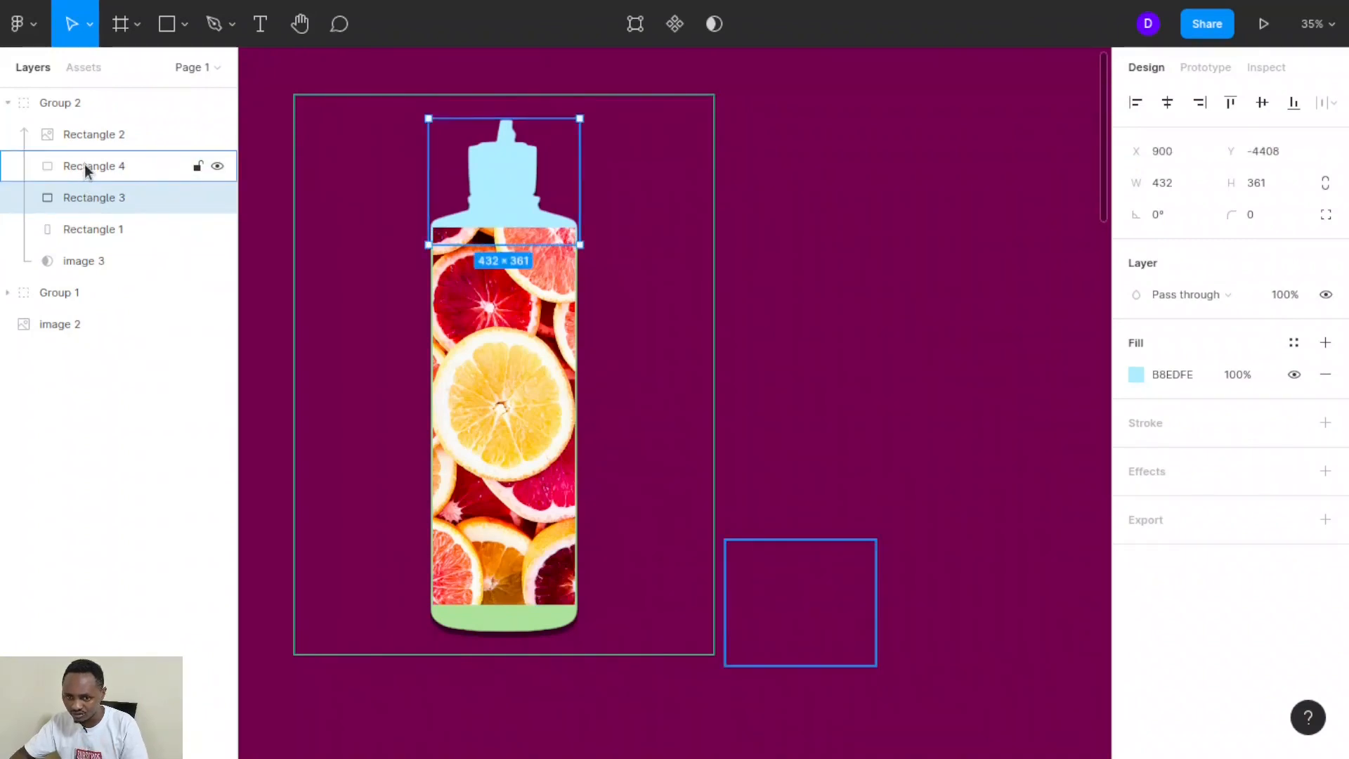
{"action": "left_click_drag", "start_coordinate": [86, 171], "coordinate": [85, 210]}
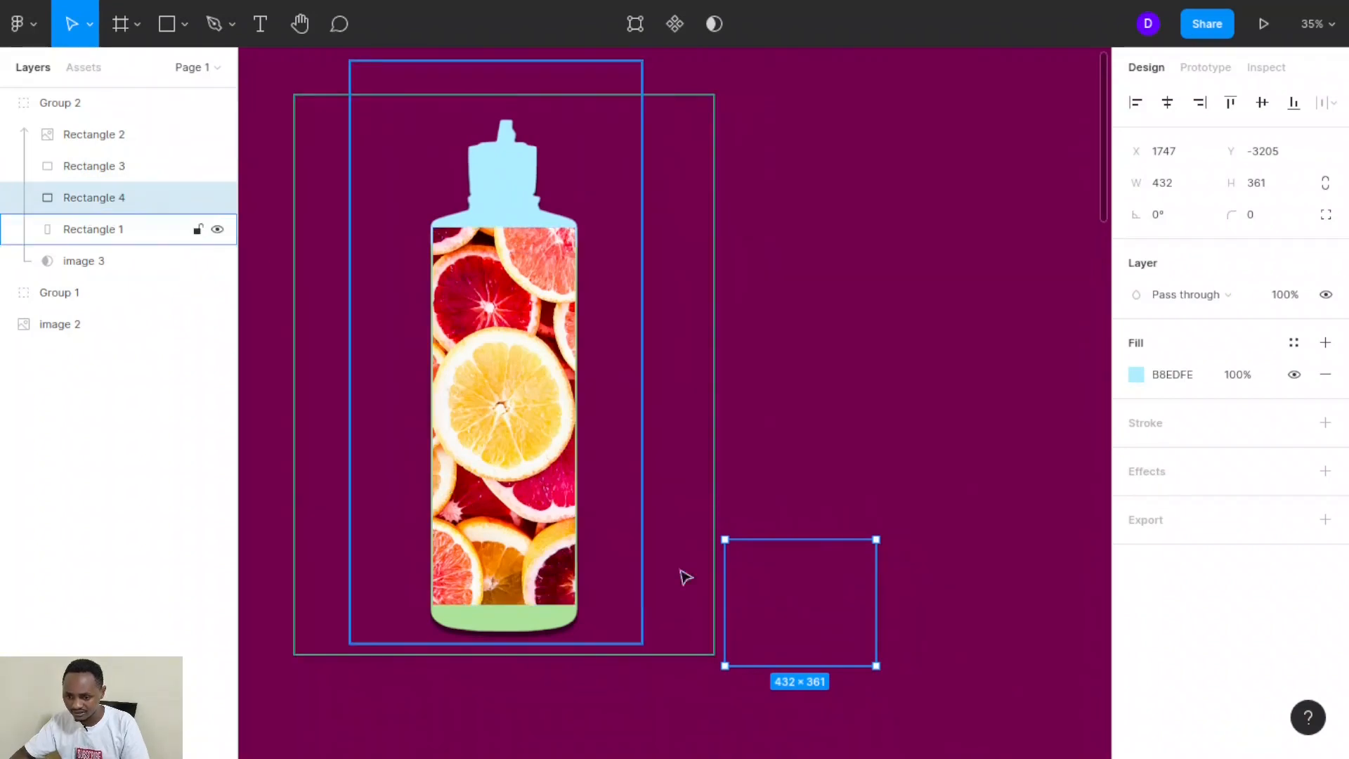
{"action": "left_click", "coordinate": [903, 581]}
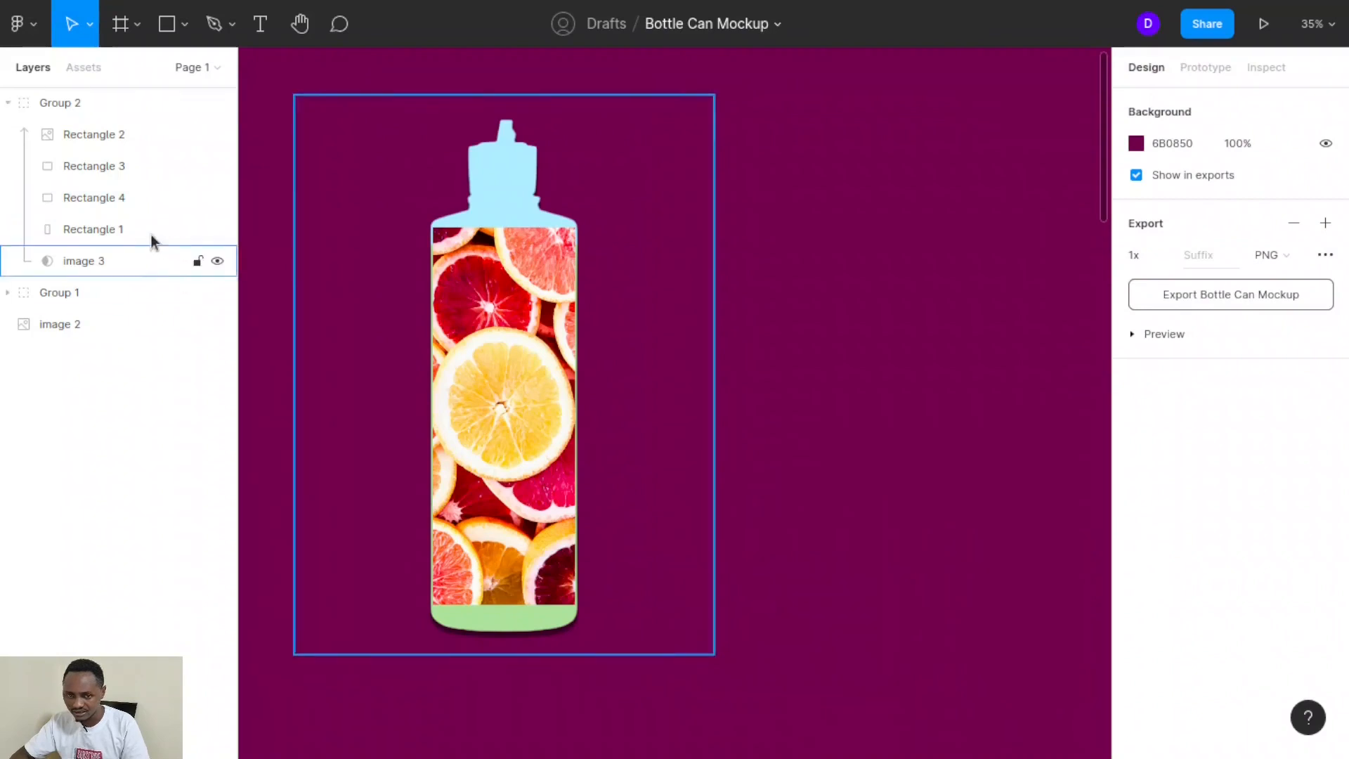
- Shift the Rectangle 4 layer horizontally to X 897, keeping Y at -3205, so it covers the full width of the bottle's base, and deselect it
{"action": "left_click", "coordinate": [134, 201]}
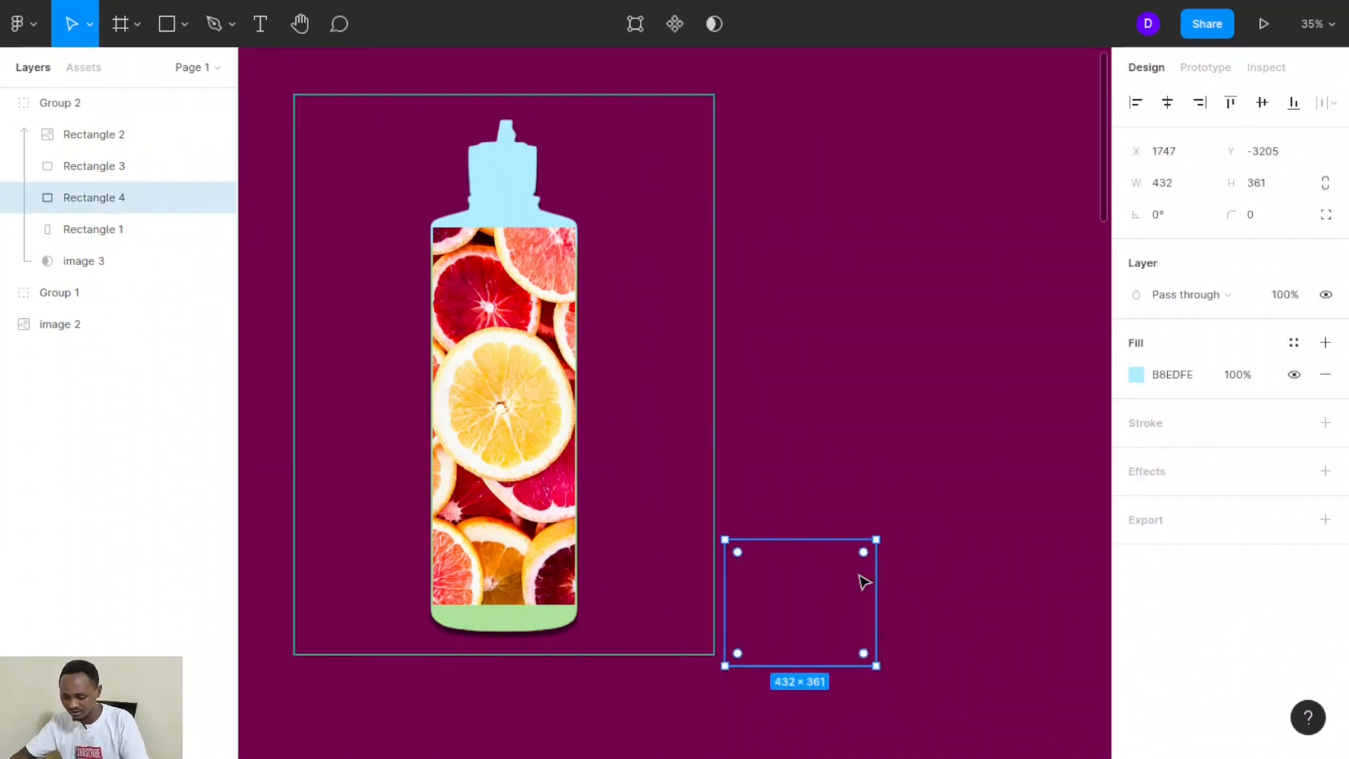
{"action": "key", "text": "Left"}
{"action": "key", "text": "Left"}
{"action": "key", "text": "Left"}
{"action": "key", "text": "Left"}
{"action": "key", "text": "Left"}
{"action": "key", "text": "Left"}
{"action": "key", "text": "Left"}
{"action": "key", "text": "Left"}
{"action": "key", "text": "Left"}
{"action": "key", "text": "Left"}
{"action": "key", "text": "Left"}
{"action": "key", "text": "Left"}
{"action": "key", "text": "Left"}
{"action": "key", "text": "Left"}
{"action": "key", "text": "Left"}
{"action": "key", "text": "Left"}
{"action": "key", "text": "Left"}
{"action": "key", "text": "Left"}
{"action": "key", "text": "Left"}
{"action": "key", "text": "Left"}
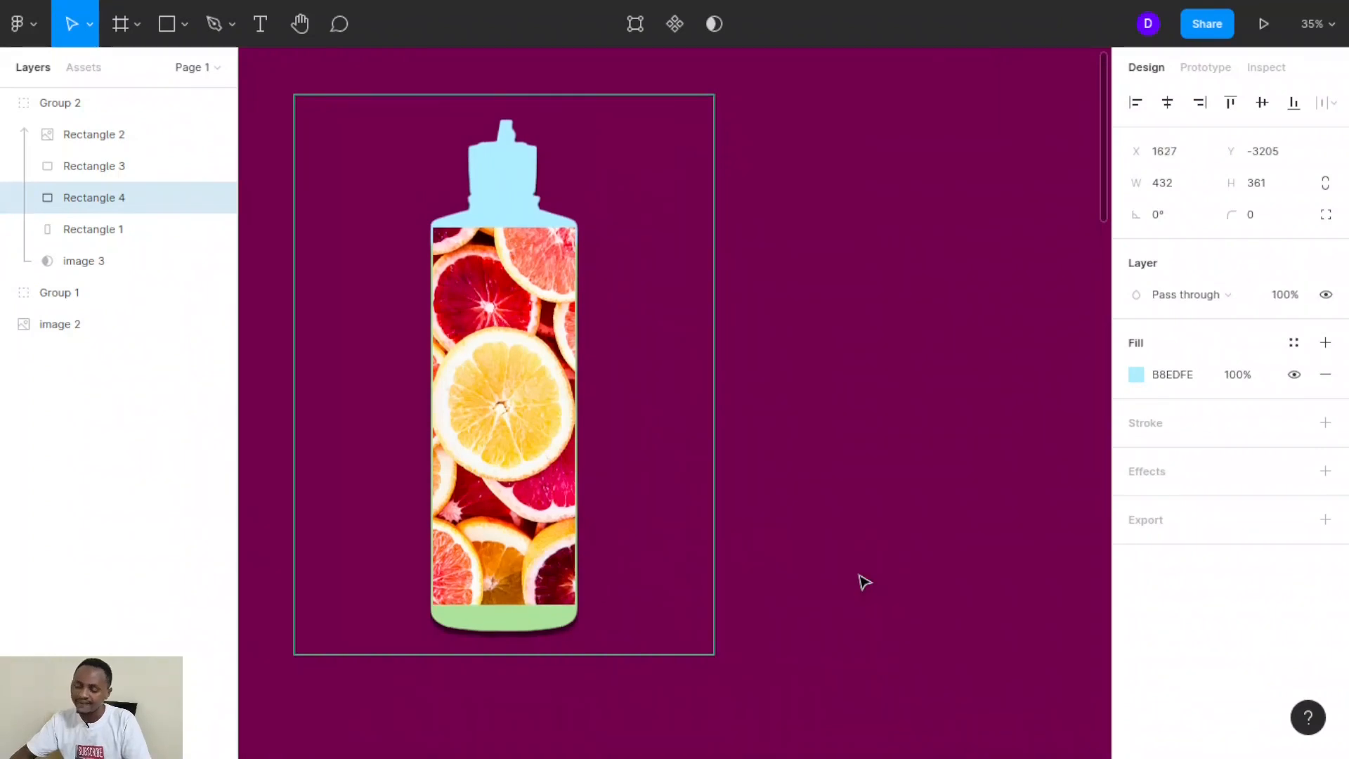
{"action": "key", "text": "Left"}
{"action": "key", "text": "Left"}
{"action": "key", "text": "Left"}
{"action": "key", "text": "Left"}
{"action": "key", "text": "Left"}
{"action": "key", "text": "Left"}
{"action": "key", "text": "Left"}
{"action": "key", "text": "Left"}
{"action": "key", "text": "Left"}
{"action": "key", "text": "Left"}
{"action": "key", "text": "Left"}
{"action": "key", "text": "Left"}
{"action": "key", "text": "Left"}
{"action": "key", "text": "Left"}
{"action": "key", "text": "Left"}
{"action": "key", "text": "Left"}
{"action": "key", "text": "Left"}
{"action": "key", "text": "Left"}
{"action": "key", "text": "Left"}
{"action": "key", "text": "Left"}
{"action": "key", "text": "shift+Left"}
{"action": "key", "text": "shift+Left"}
{"action": "key", "text": "shift+Left"}
{"action": "key", "text": "shift+Left"}
{"action": "key", "text": "shift+Left"}
{"action": "key", "text": "shift+Left"}
{"action": "key", "text": "shift+Left"}
{"action": "key", "text": "shift+Left"}
{"action": "key", "text": "shift+Left"}
{"action": "key", "text": "shift+Left"}
{"action": "key", "text": "shift+Left"}
{"action": "key", "text": "shift+Left"}
{"action": "key", "text": "shift+Left"}
{"action": "key", "text": "shift+Left"}
{"action": "key", "text": "shift+Left"}
{"action": "key", "text": "shift+Left"}
{"action": "key", "text": "shift+Left"}
{"action": "key", "text": "shift+Left"}
{"action": "key", "text": "shift+Left"}
{"action": "key", "text": "shift+Left"}
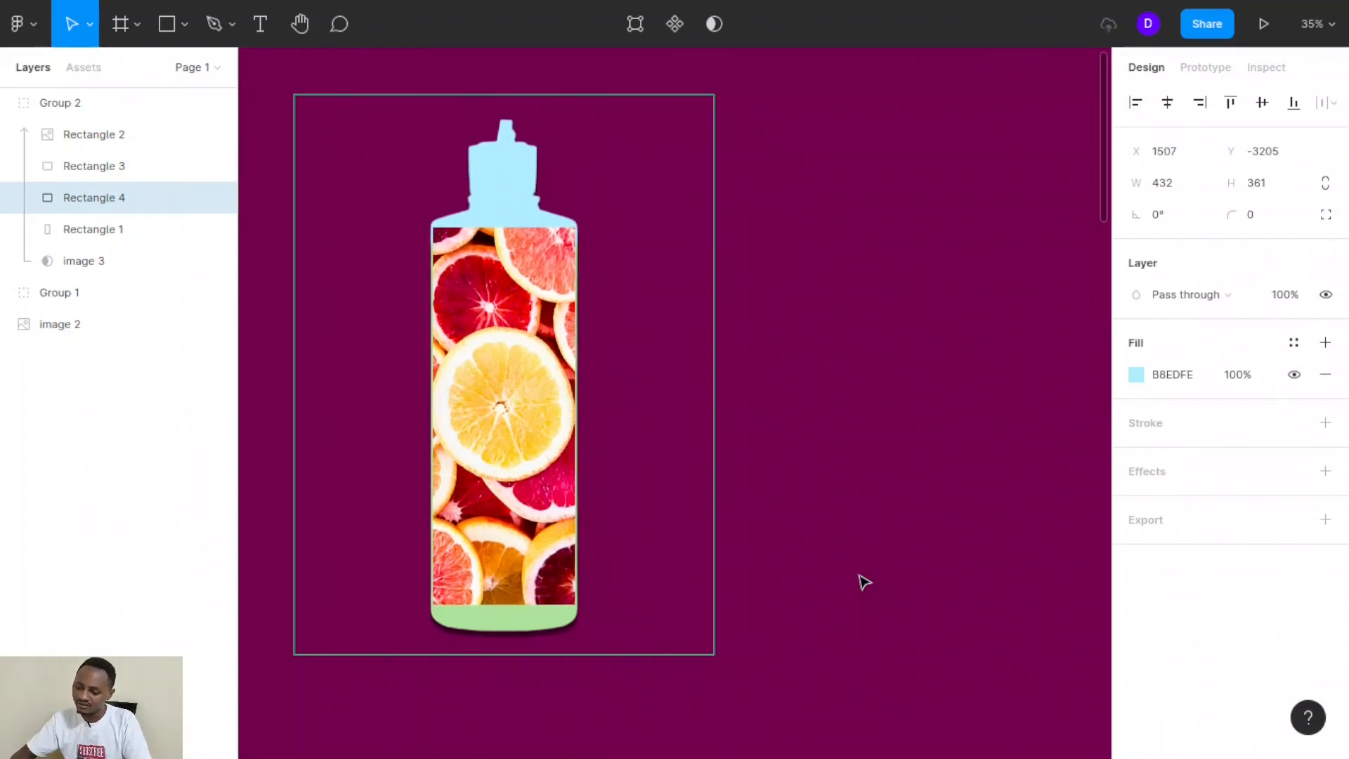
{"action": "key", "text": "shift+Left"}
{"action": "key", "text": "shift+Left"}
{"action": "key", "text": "shift+Left"}
{"action": "key", "text": "shift+Left"}
{"action": "key", "text": "shift+Left"}
{"action": "key", "text": "shift+Left"}
{"action": "key", "text": "shift+Left"}
{"action": "key", "text": "shift+Left"}
{"action": "key", "text": "shift+Left"}
{"action": "key", "text": "shift+Left"}
{"action": "key", "text": "shift+Left"}
{"action": "key", "text": "shift+Left"}
{"action": "key", "text": "shift+Left"}
{"action": "key", "text": "shift+Left"}
{"action": "key", "text": "shift+Left"}
{"action": "key", "text": "shift+Left"}
{"action": "key", "text": "shift+Left"}
{"action": "key", "text": "shift+Left"}
{"action": "key", "text": "shift+Left"}
{"action": "key", "text": "shift+Left"}
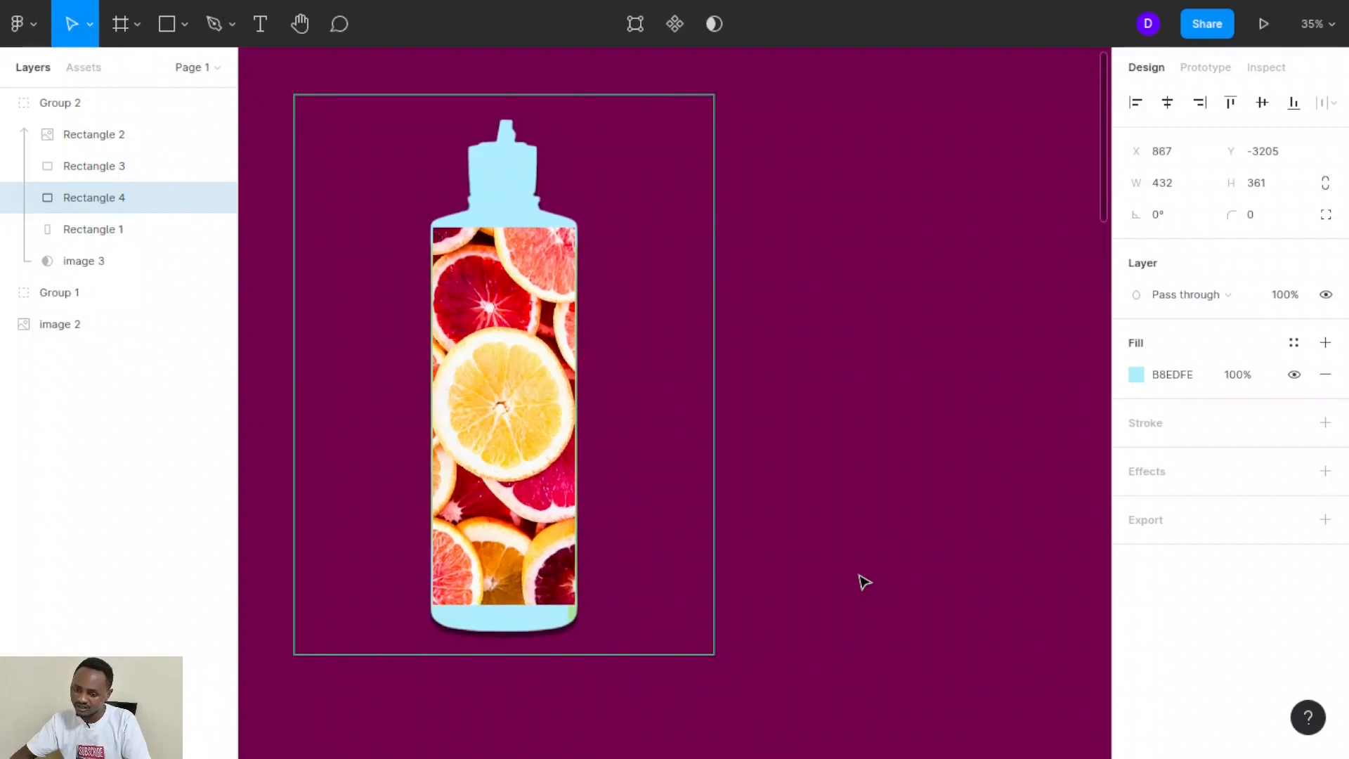
{"action": "key", "text": "shift+Right"}
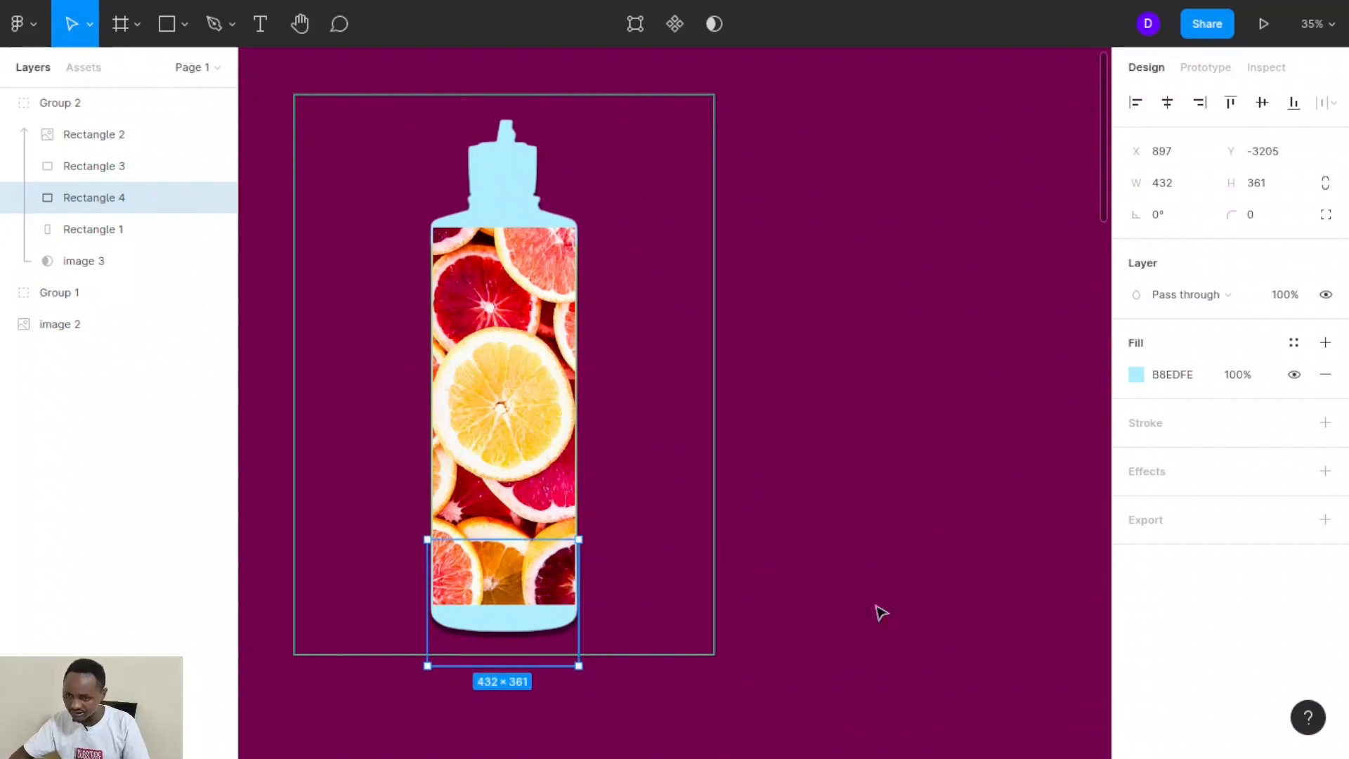
{"action": "left_click", "coordinate": [889, 572]}
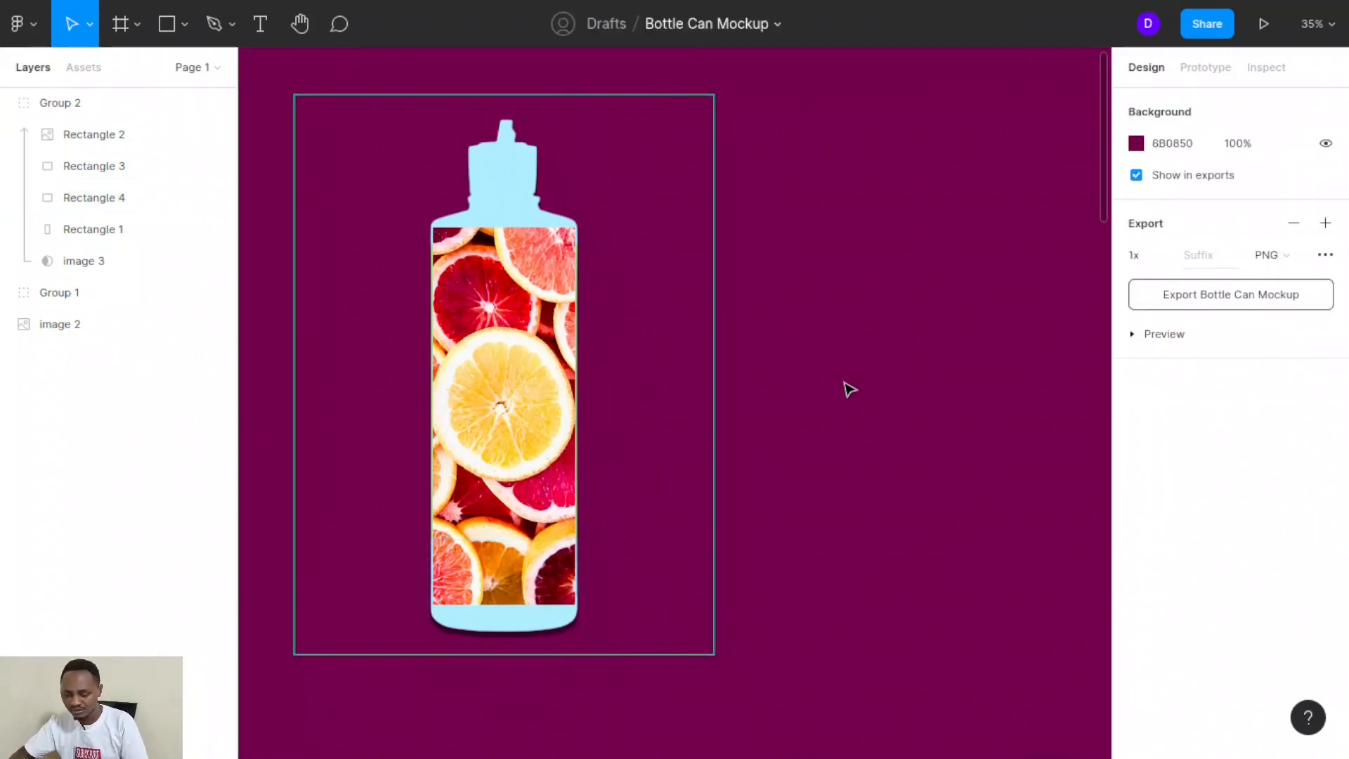
- Wrap the complete bottle artwork in a new group and move it to about X 1117, Y -4513
{"action": "left_click_drag", "start_coordinate": [843, 383], "coordinate": [289, 220]}
{"action": "left_click_drag", "start_coordinate": [272, 72], "coordinate": [769, 701]}
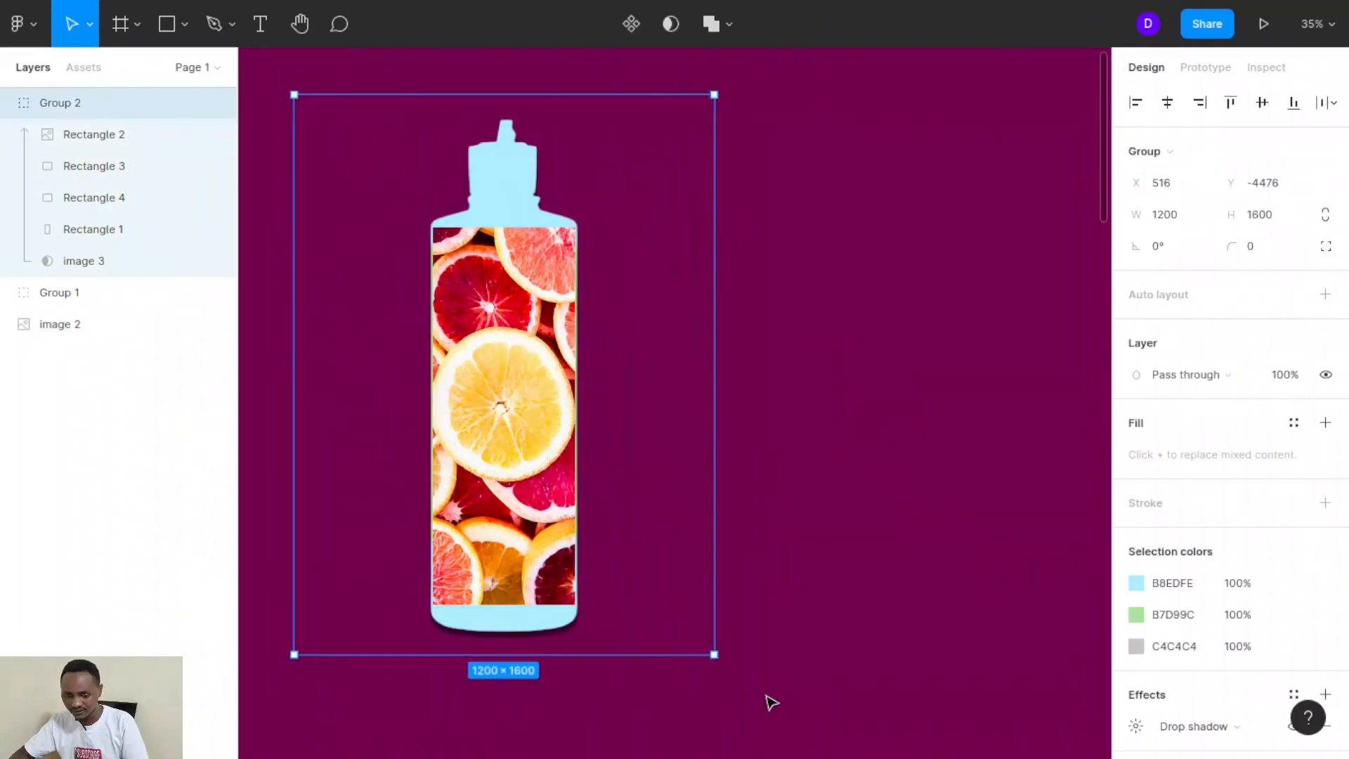
{"action": "key", "text": "ctrl+g"}
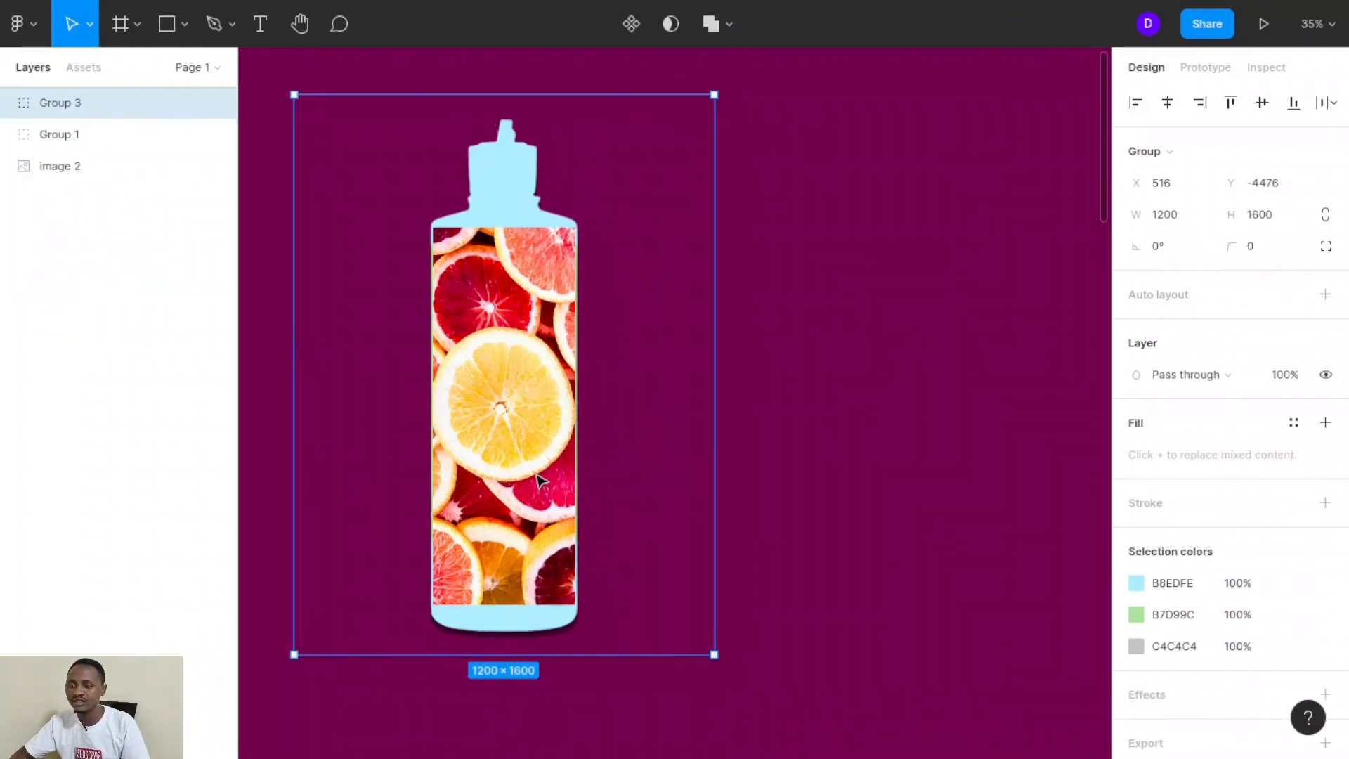
{"action": "left_click_drag", "start_coordinate": [539, 481], "coordinate": [707, 467]}
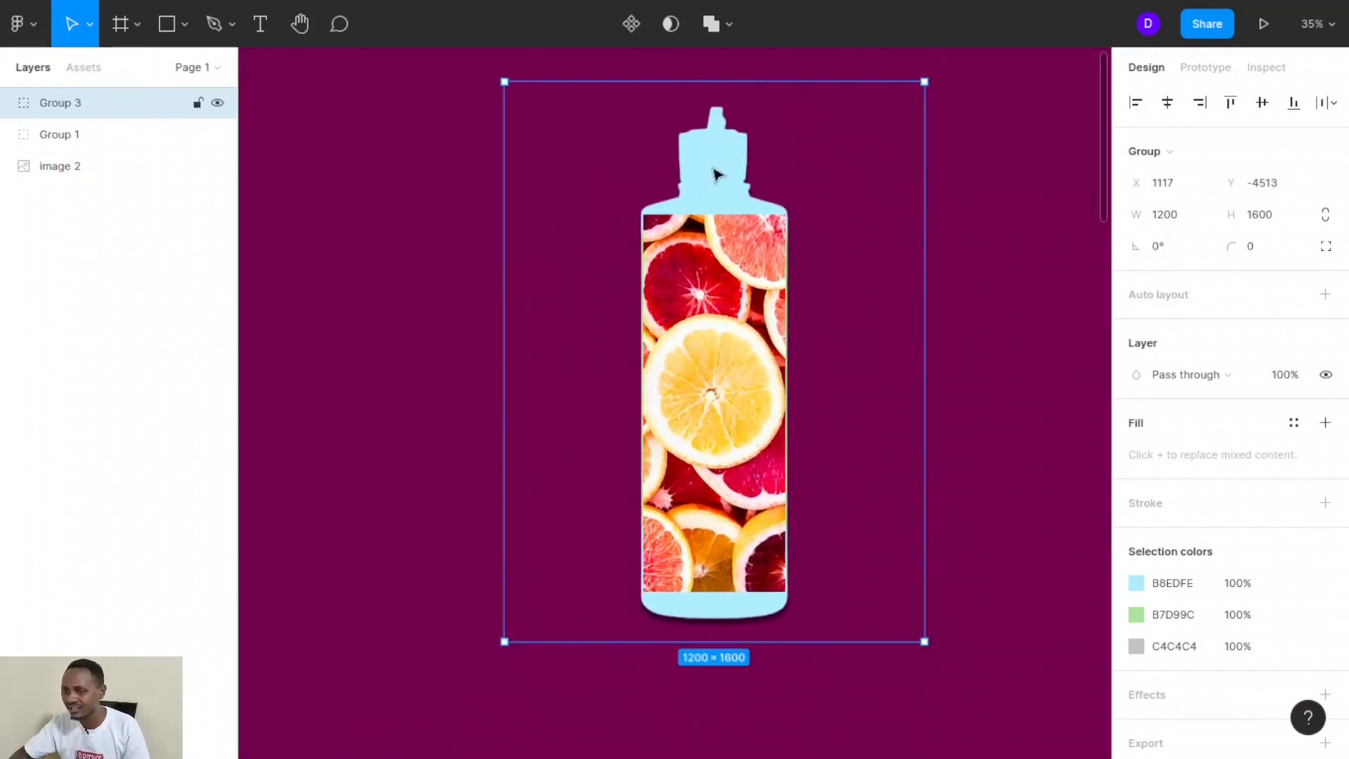